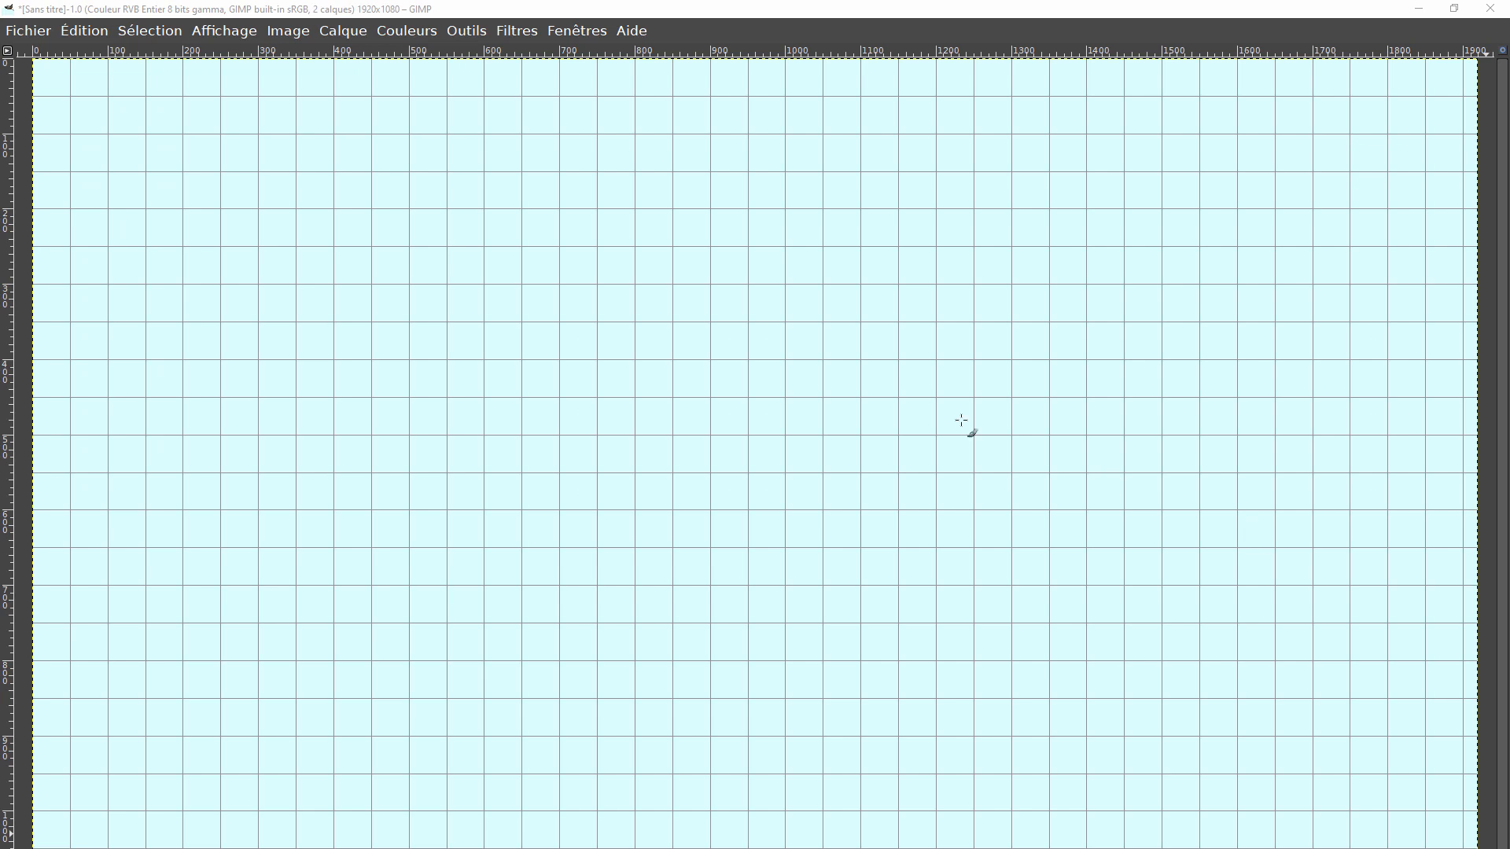
- Paint a long winding green stroke across the canvas, varying the drawing speed to change its width
{"action": "left_click", "coordinate": [125, 157]}
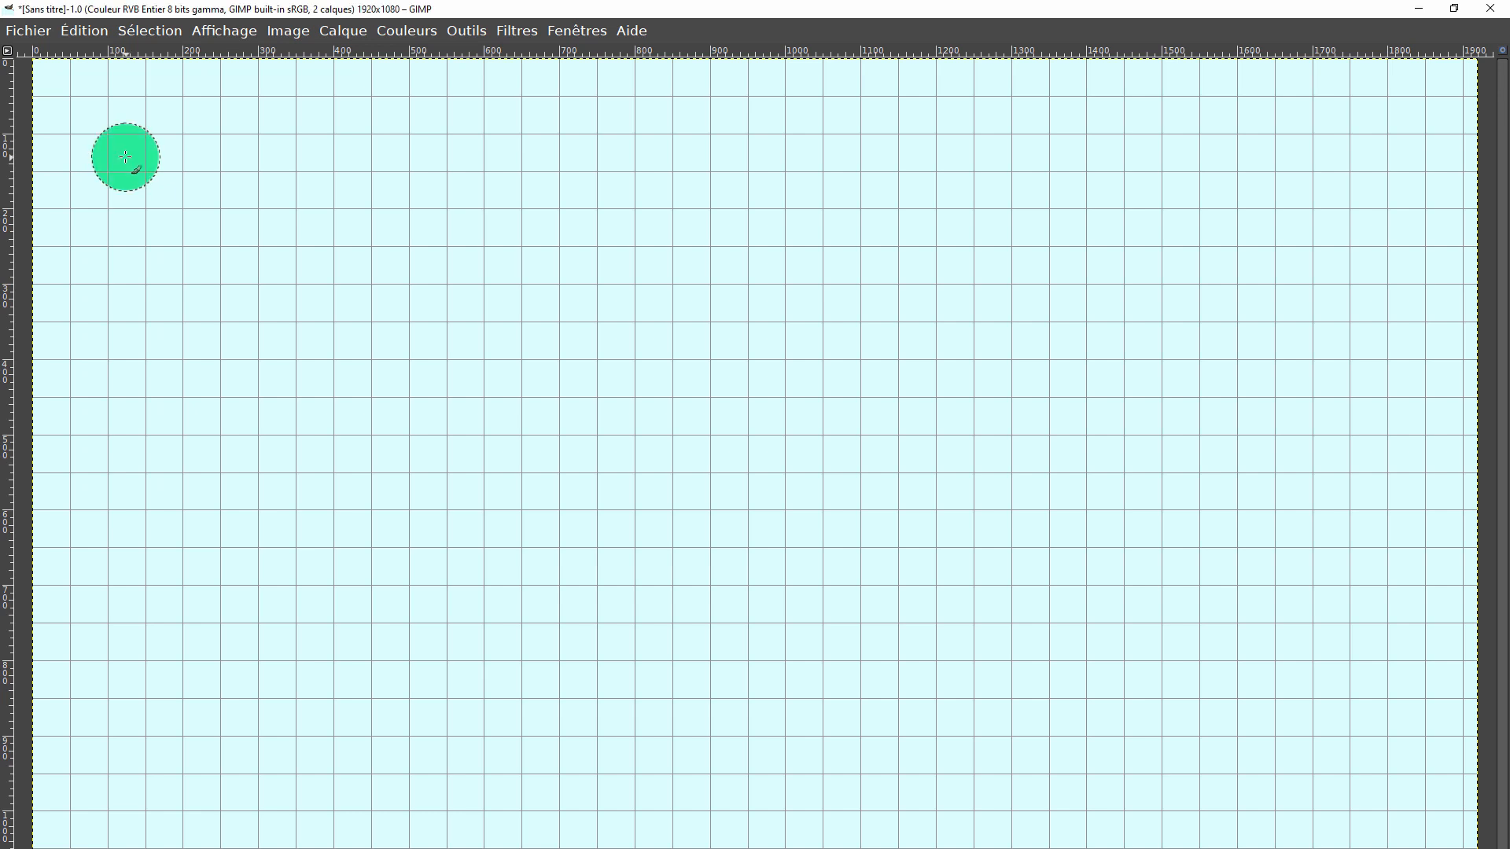
{"action": "mouse_move", "coordinate": [125, 158]}
{"action": "left_mouse_down"}
{"action": "mouse_move", "coordinate": [298, 256]}
{"action": "mouse_move", "coordinate": [452, 291]}
{"action": "mouse_move", "coordinate": [1006, 309]}
{"action": "mouse_move", "coordinate": [1221, 425]}
{"action": "mouse_move", "coordinate": [1175, 522]}
{"action": "mouse_move", "coordinate": [869, 522]}
{"action": "mouse_move", "coordinate": [517, 443]}
{"action": "mouse_move", "coordinate": [278, 493]}
{"action": "mouse_move", "coordinate": [472, 617]}
{"action": "mouse_move", "coordinate": [715, 644]}
{"action": "mouse_move", "coordinate": [1065, 720]}
{"action": "mouse_move", "coordinate": [1271, 628]}
{"action": "mouse_move", "coordinate": [1111, 122]}
{"action": "mouse_move", "coordinate": [702, 128]}
{"action": "mouse_move", "coordinate": [392, 217]}
{"action": "mouse_move", "coordinate": [316, 423]}
{"action": "mouse_move", "coordinate": [351, 593]}
{"action": "mouse_move", "coordinate": [786, 725]}
{"action": "mouse_move", "coordinate": [300, 795]}
{"action": "mouse_move", "coordinate": [198, 530]}
{"action": "mouse_move", "coordinate": [275, 352]}
{"action": "mouse_move", "coordinate": [146, 258]}
{"action": "left_mouse_up"}
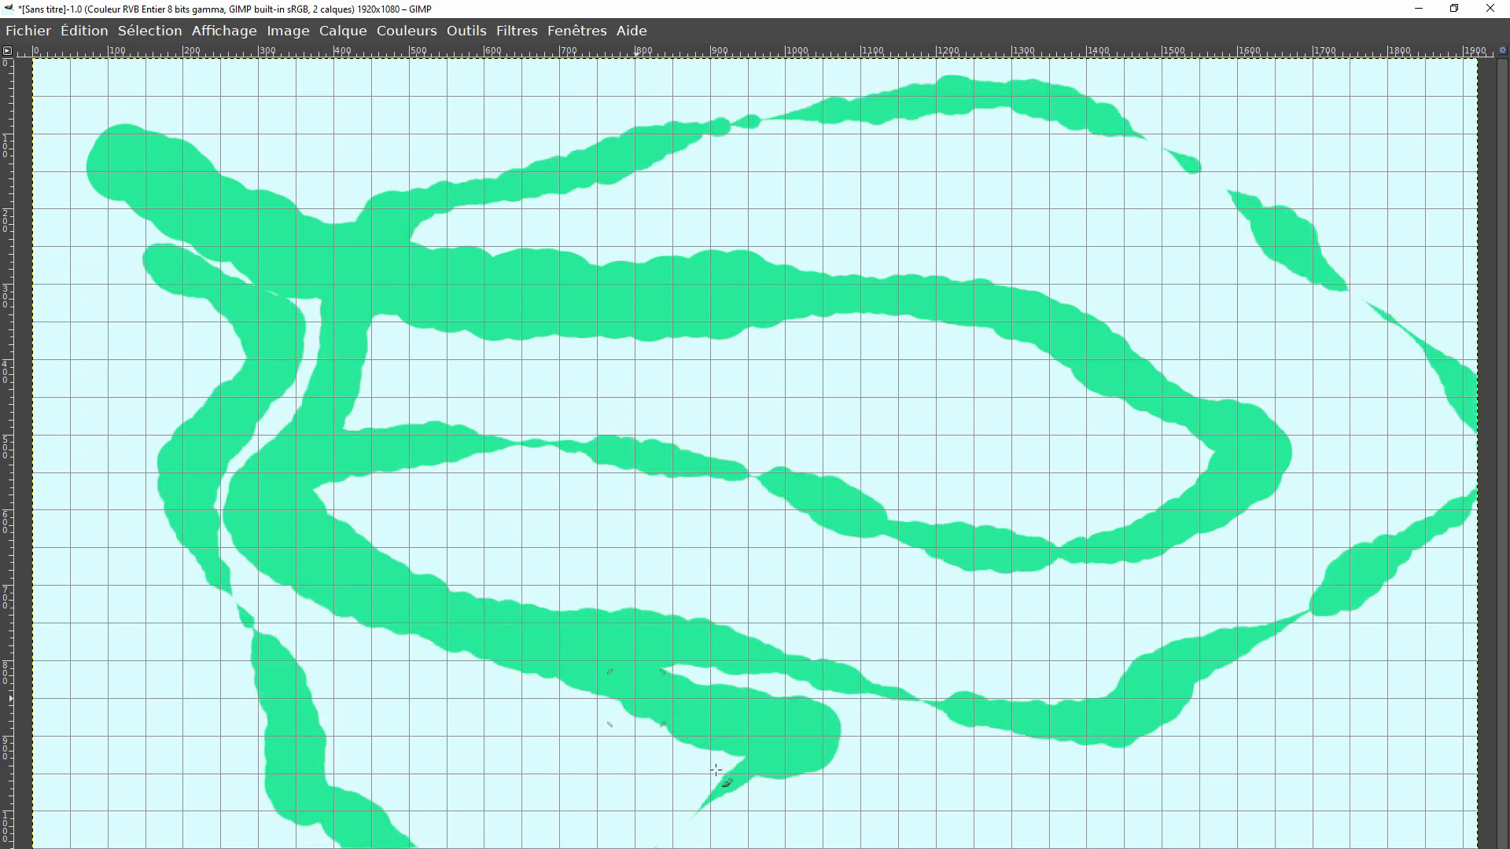
{"action": "key", "text": "Tab"}
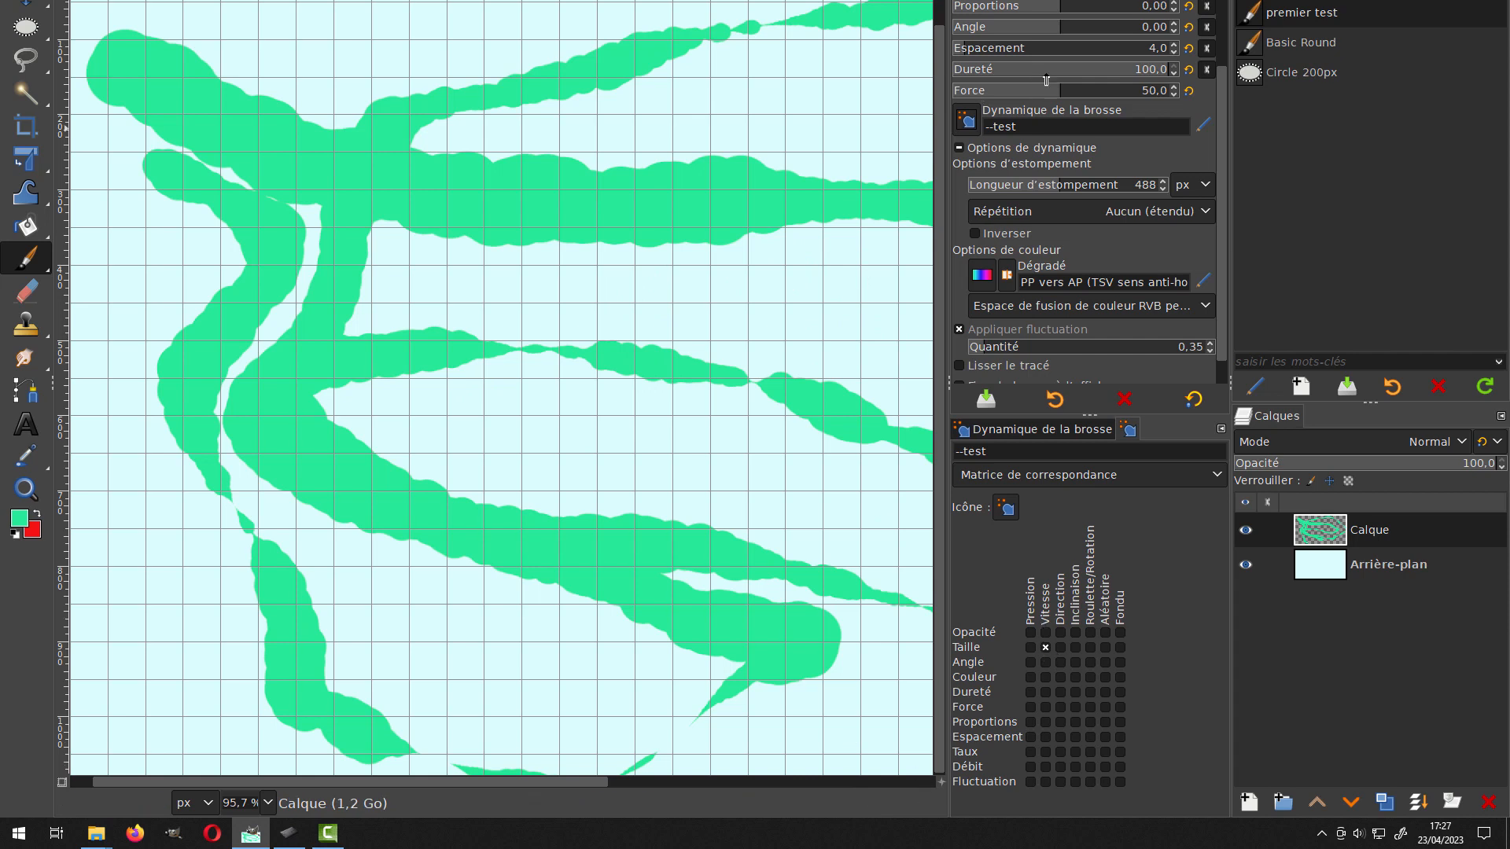
- Clear the layer and paint thin winding strokes at varying speed with the brush size at 28
{"action": "scroll", "coordinate": [1091, 227], "scroll_direction": "up", "scroll_amount": 3}
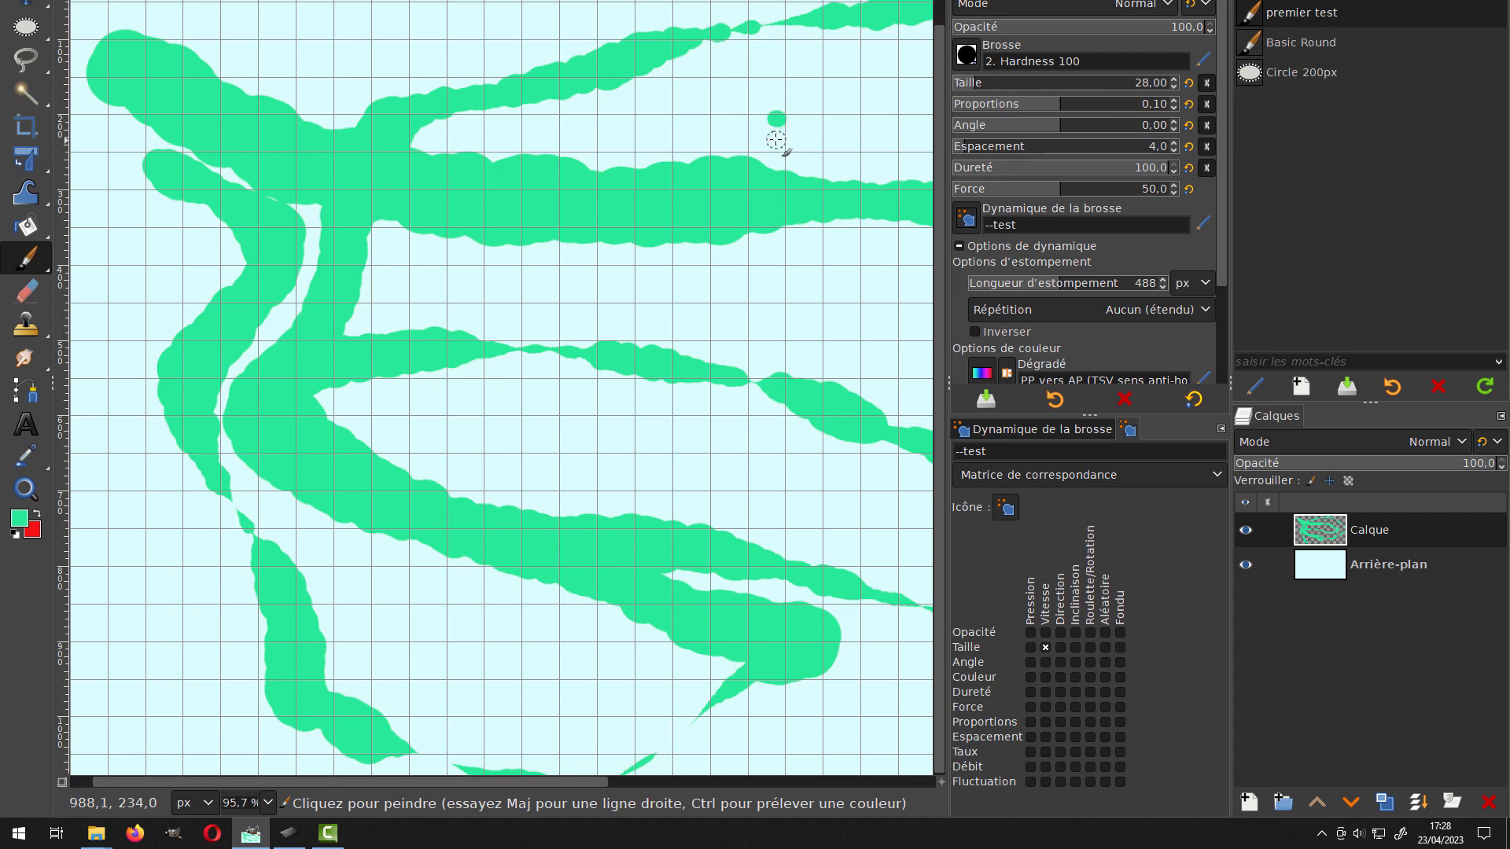
{"action": "key", "text": "Tab"}
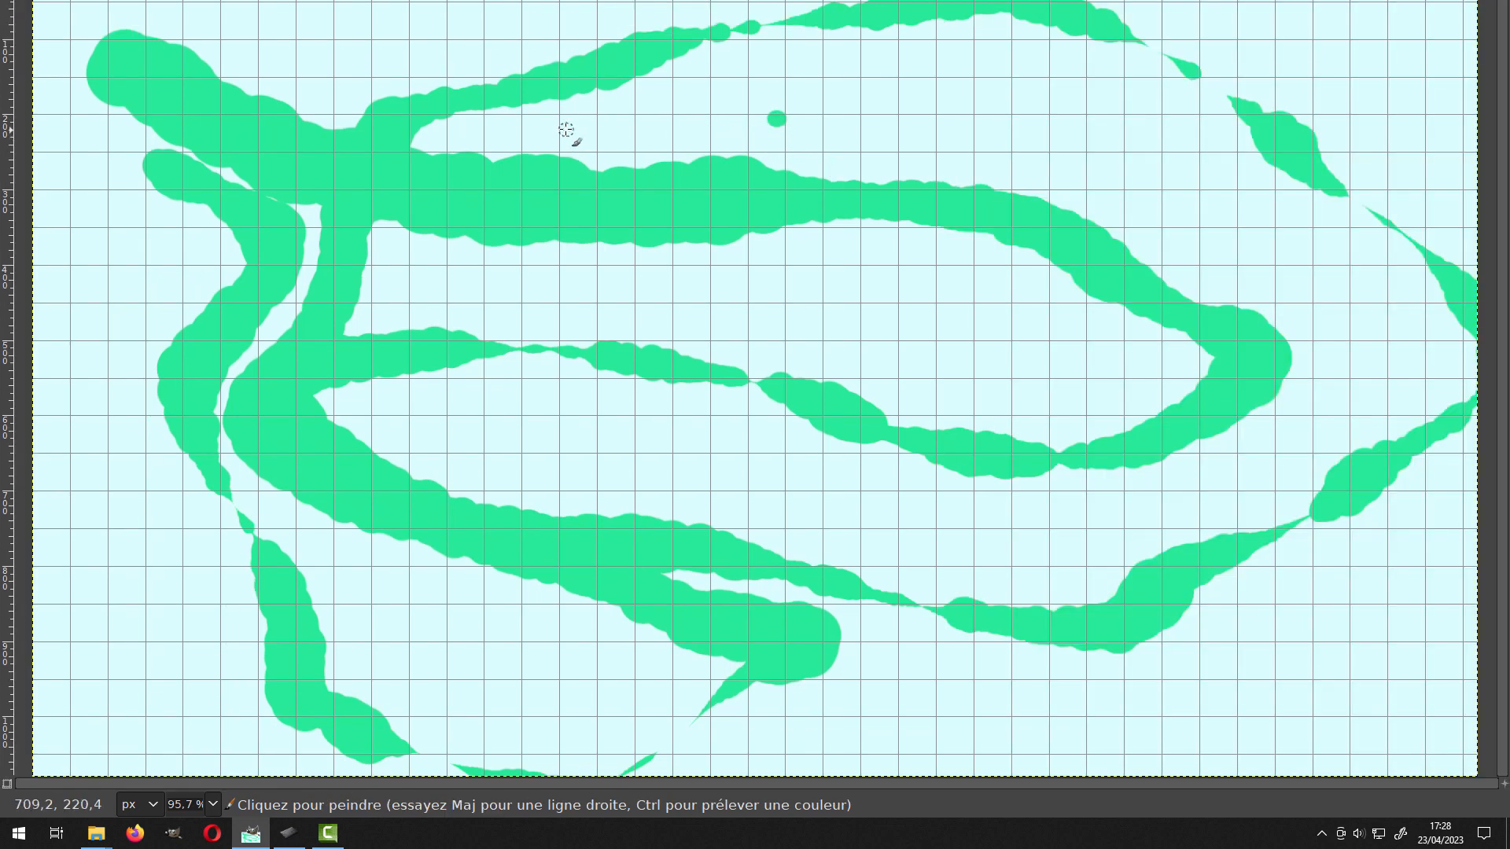
{"action": "key", "text": "Delete"}
{"action": "mouse_move", "coordinate": [318, 102]}
{"action": "left_mouse_down"}
{"action": "mouse_move", "coordinate": [553, 118]}
{"action": "mouse_move", "coordinate": [840, 310]}
{"action": "mouse_move", "coordinate": [1133, 235]}
{"action": "mouse_move", "coordinate": [587, 396]}
{"action": "mouse_move", "coordinate": [950, 473]}
{"action": "mouse_move", "coordinate": [414, 528]}
{"action": "mouse_move", "coordinate": [785, 447]}
{"action": "left_mouse_up"}
{"action": "mouse_move", "coordinate": [884, 504]}
{"action": "left_mouse_down"}
{"action": "mouse_move", "coordinate": [1017, 536]}
{"action": "mouse_move", "coordinate": [846, 674]}
{"action": "left_mouse_up"}
- Clear the layer and paint a short stroke and a long winding stroke with the brush size at 48
{"action": "key", "text": "Tab"}
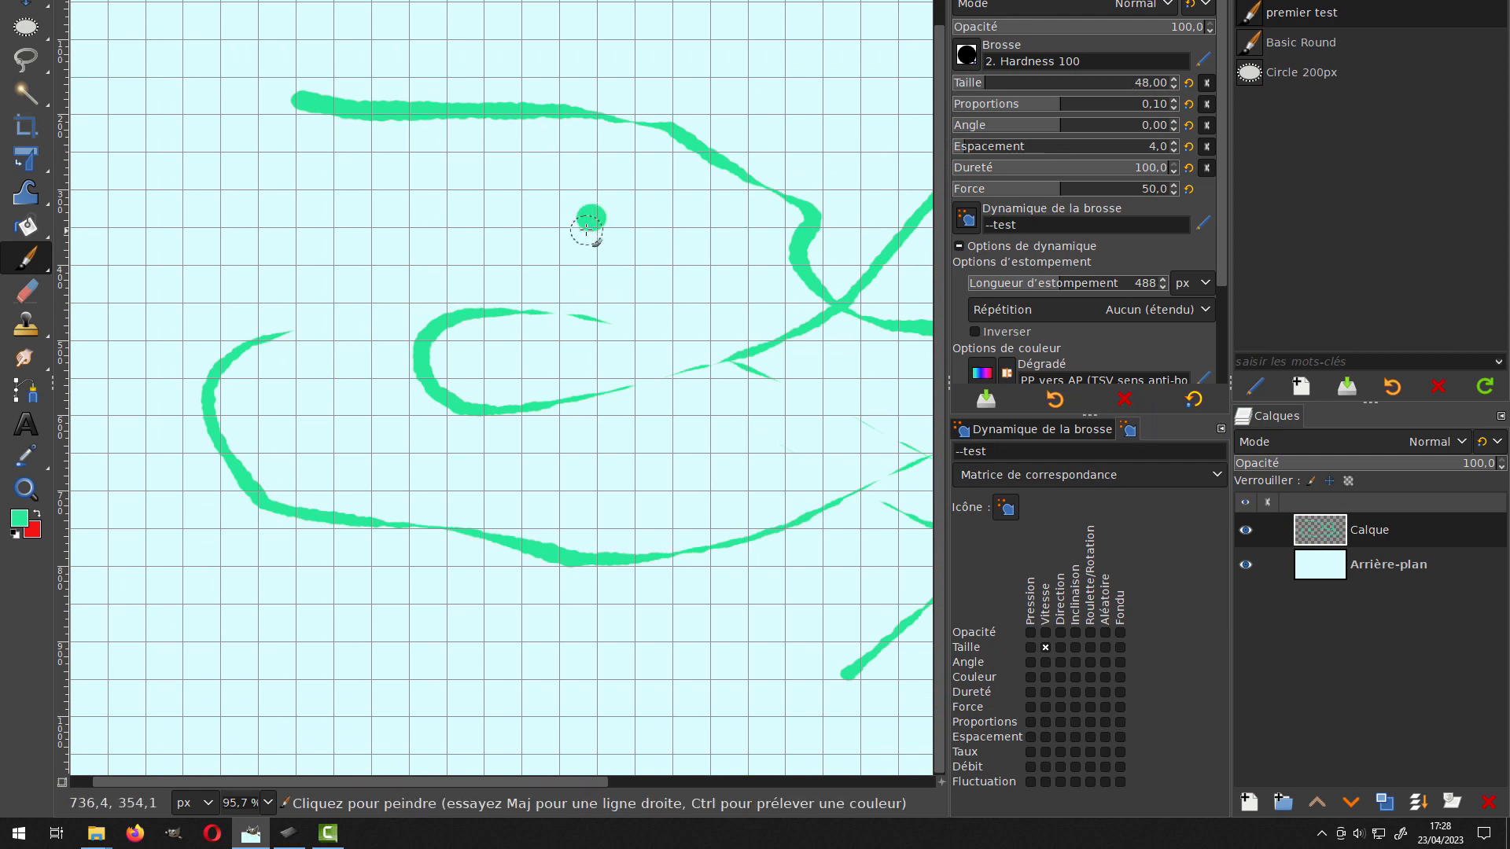
{"action": "key", "text": "Delete"}
{"action": "left_click_drag", "start_coordinate": [383, 189], "coordinate": [498, 184]}
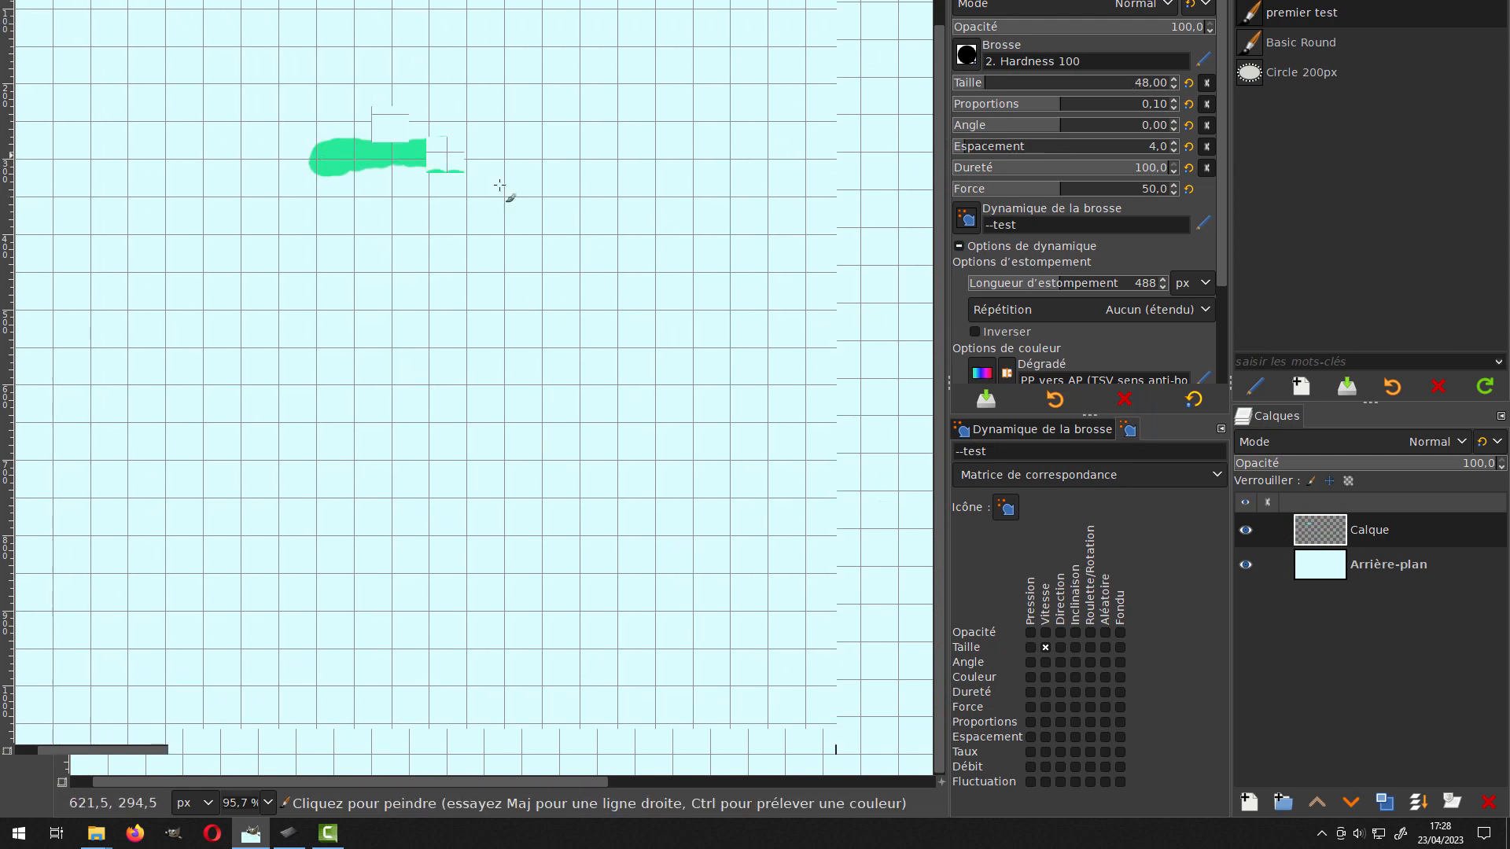
{"action": "key", "text": "Tab"}
{"action": "mouse_move", "coordinate": [423, 124]}
{"action": "left_mouse_down"}
{"action": "mouse_move", "coordinate": [1074, 220]}
{"action": "mouse_move", "coordinate": [819, 295]}
{"action": "mouse_move", "coordinate": [478, 298]}
{"action": "mouse_move", "coordinate": [757, 414]}
{"action": "mouse_move", "coordinate": [1009, 436]}
{"action": "mouse_move", "coordinate": [858, 521]}
{"action": "mouse_move", "coordinate": [697, 514]}
{"action": "mouse_move", "coordinate": [441, 427]}
{"action": "mouse_move", "coordinate": [366, 565]}
{"action": "mouse_move", "coordinate": [652, 565]}
{"action": "mouse_move", "coordinate": [903, 653]}
{"action": "mouse_move", "coordinate": [1155, 469]}
{"action": "left_mouse_up"}
- Set the brush size to 170, then clear the layer and paint a long winding stroke at varying speed
{"action": "key", "text": "Tab"}
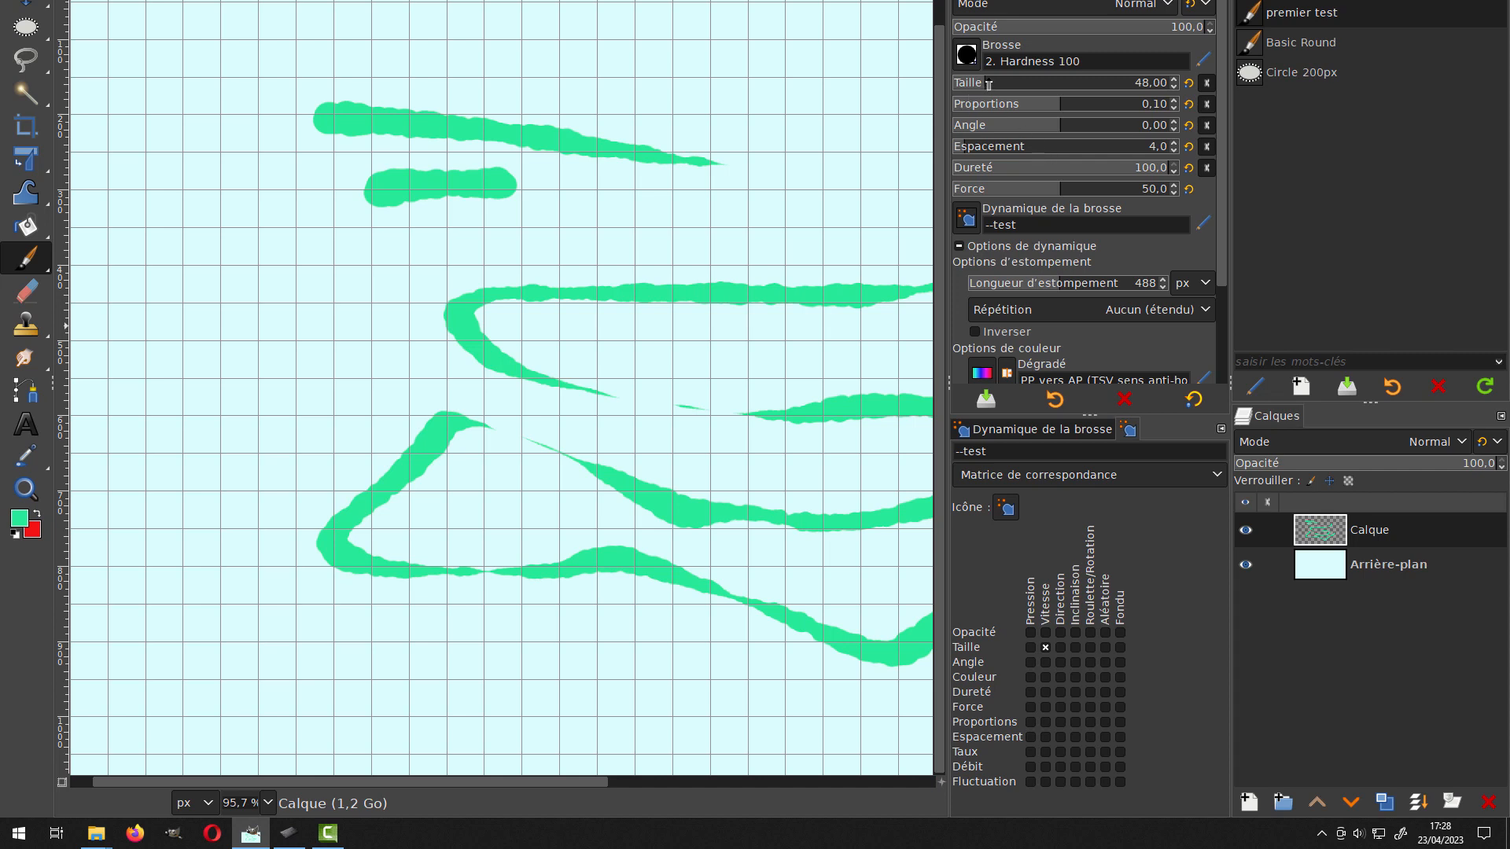
{"action": "left_click_drag", "start_coordinate": [989, 84], "coordinate": [1004, 84]}
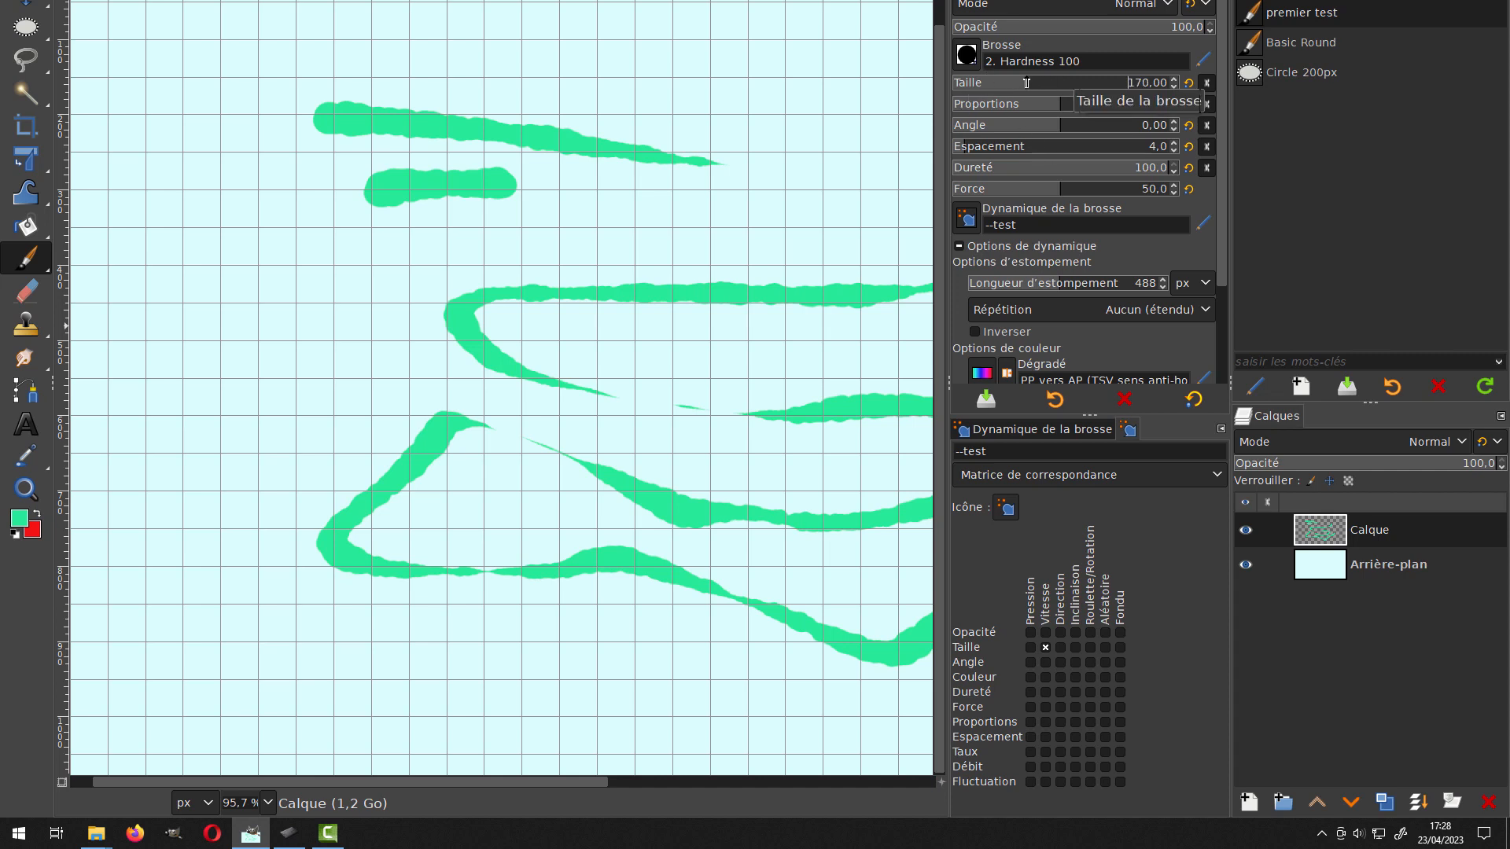
{"action": "left_click", "coordinate": [702, 189]}
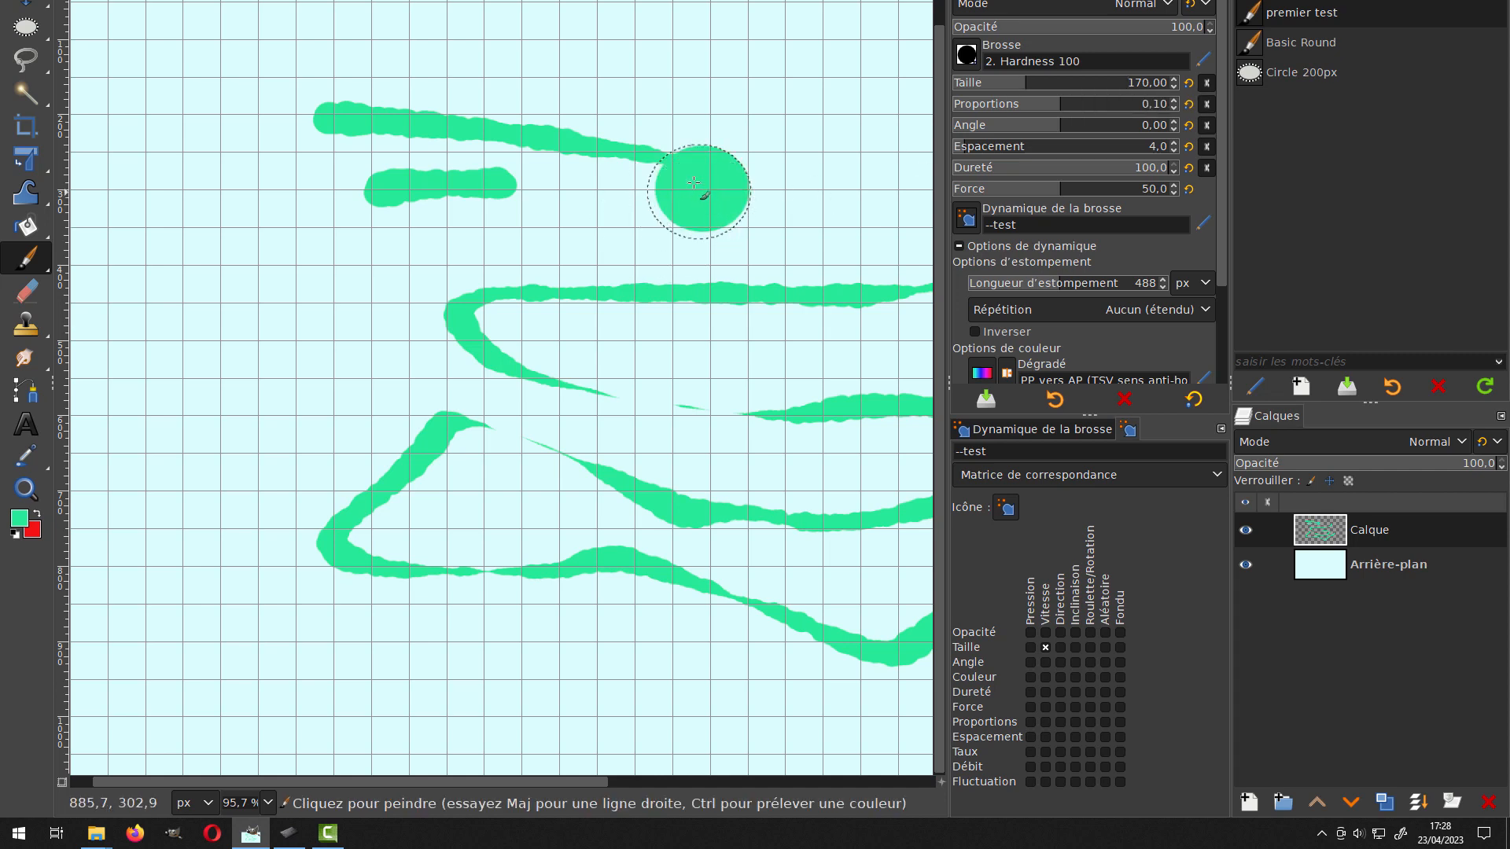
{"action": "key", "text": "Delete"}
{"action": "key", "text": "Tab"}
{"action": "mouse_move", "coordinate": [168, 82]}
{"action": "left_mouse_down"}
{"action": "mouse_move", "coordinate": [698, 159]}
{"action": "mouse_move", "coordinate": [1084, 250]}
{"action": "mouse_move", "coordinate": [1173, 371]}
{"action": "mouse_move", "coordinate": [486, 412]}
{"action": "mouse_move", "coordinate": [453, 532]}
{"action": "mouse_move", "coordinate": [749, 511]}
{"action": "mouse_move", "coordinate": [1178, 575]}
{"action": "mouse_move", "coordinate": [1099, 616]}
{"action": "mouse_move", "coordinate": [435, 661]}
{"action": "mouse_move", "coordinate": [155, 608]}
{"action": "mouse_move", "coordinate": [253, 338]}
{"action": "mouse_move", "coordinate": [544, 289]}
{"action": "mouse_move", "coordinate": [702, 301]}
{"action": "mouse_move", "coordinate": [1007, 287]}
{"action": "mouse_move", "coordinate": [1208, 178]}
{"action": "mouse_move", "coordinate": [1280, 114]}
{"action": "mouse_move", "coordinate": [1212, 159]}
{"action": "left_mouse_up"}
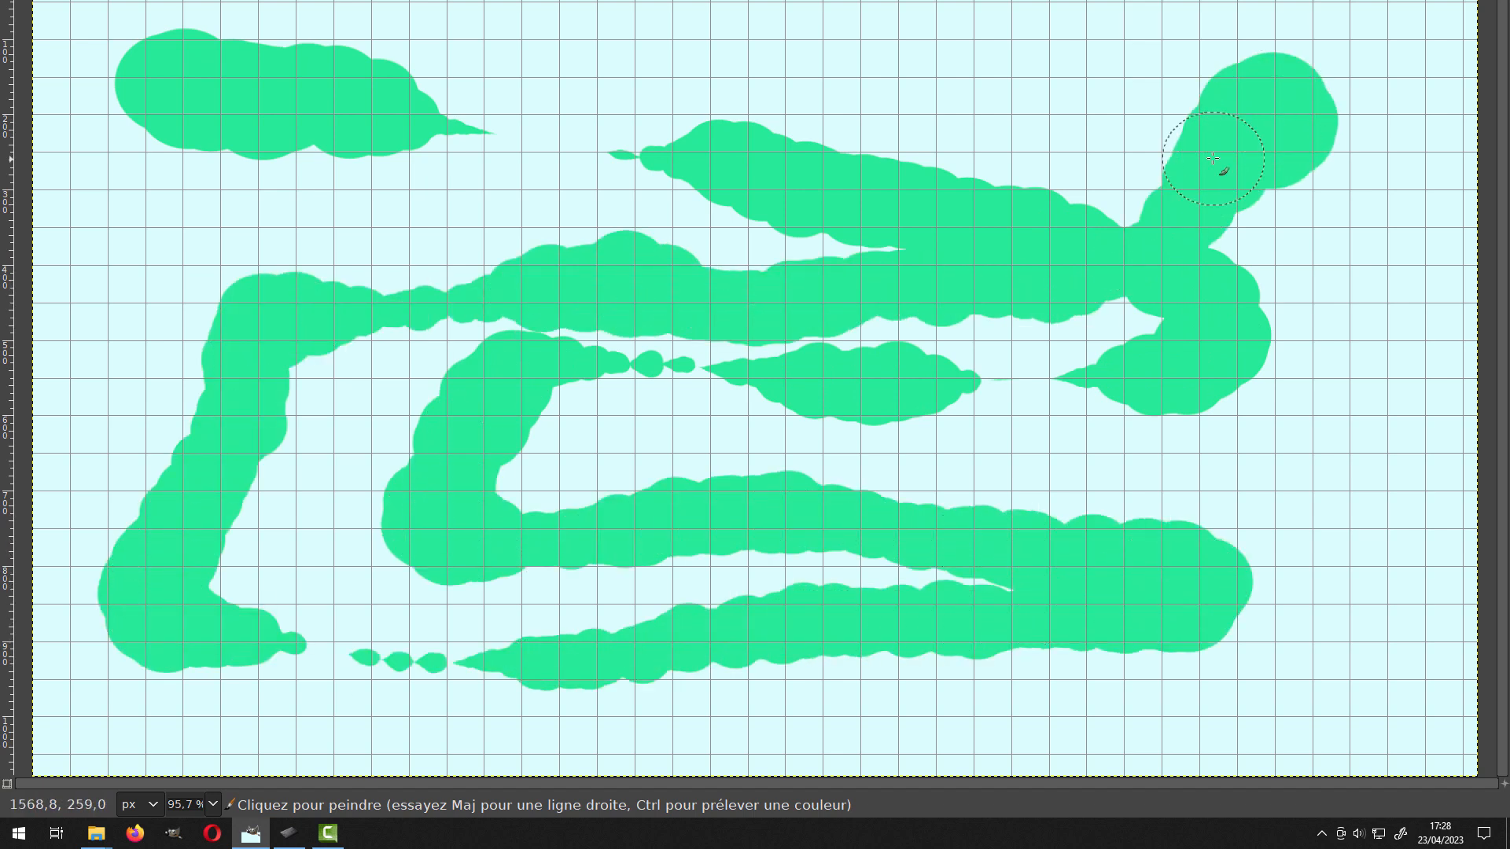
- Set the jitter amount to 0.48 and replace the previous strokes with a new long winding stroke
{"action": "key", "text": "Tab"}
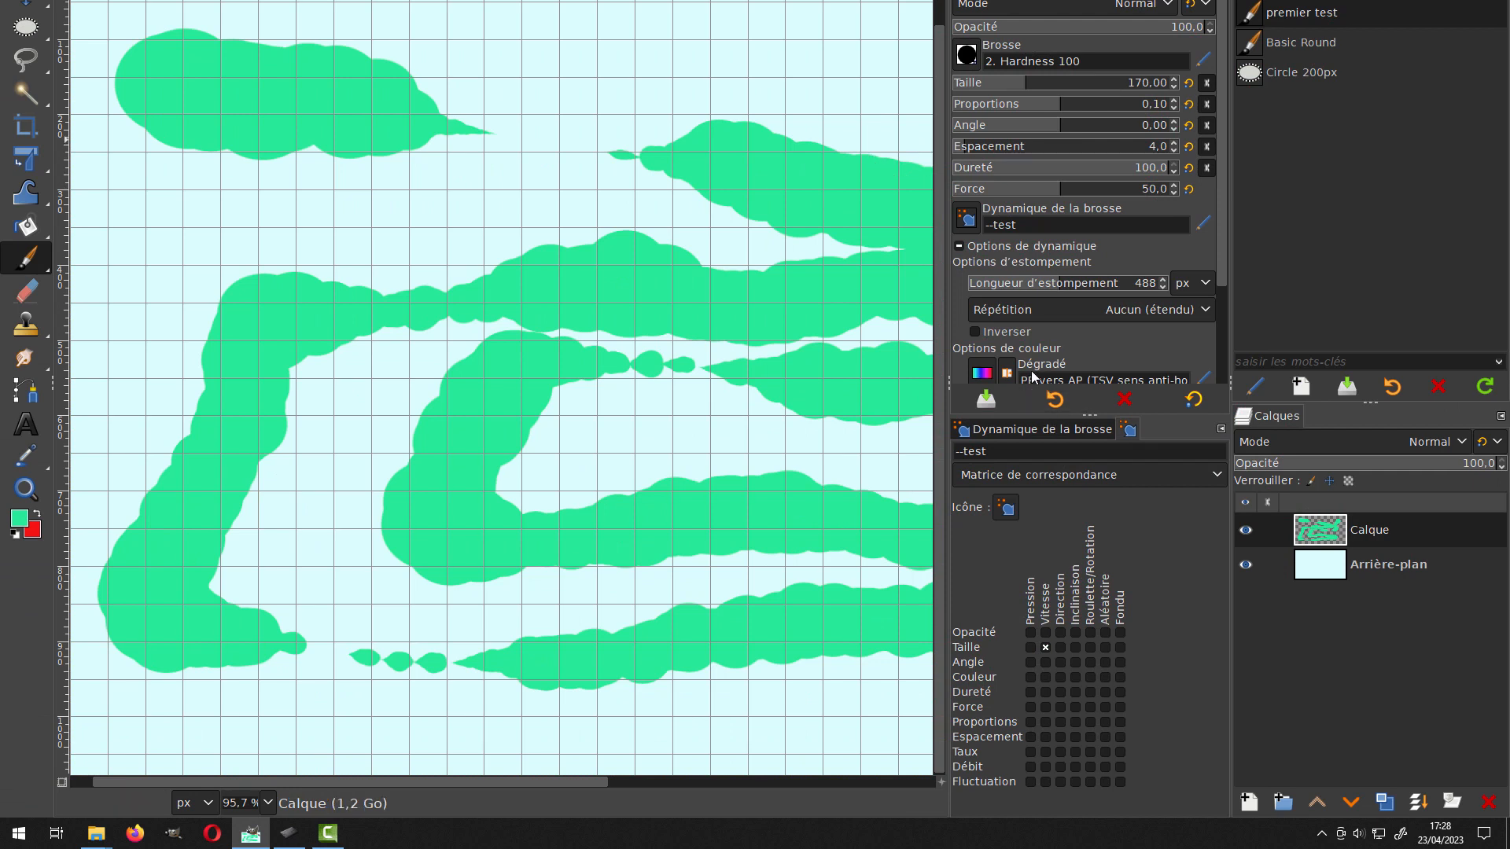
{"action": "left_click_drag", "start_coordinate": [1222, 186], "coordinate": [1224, 280]}
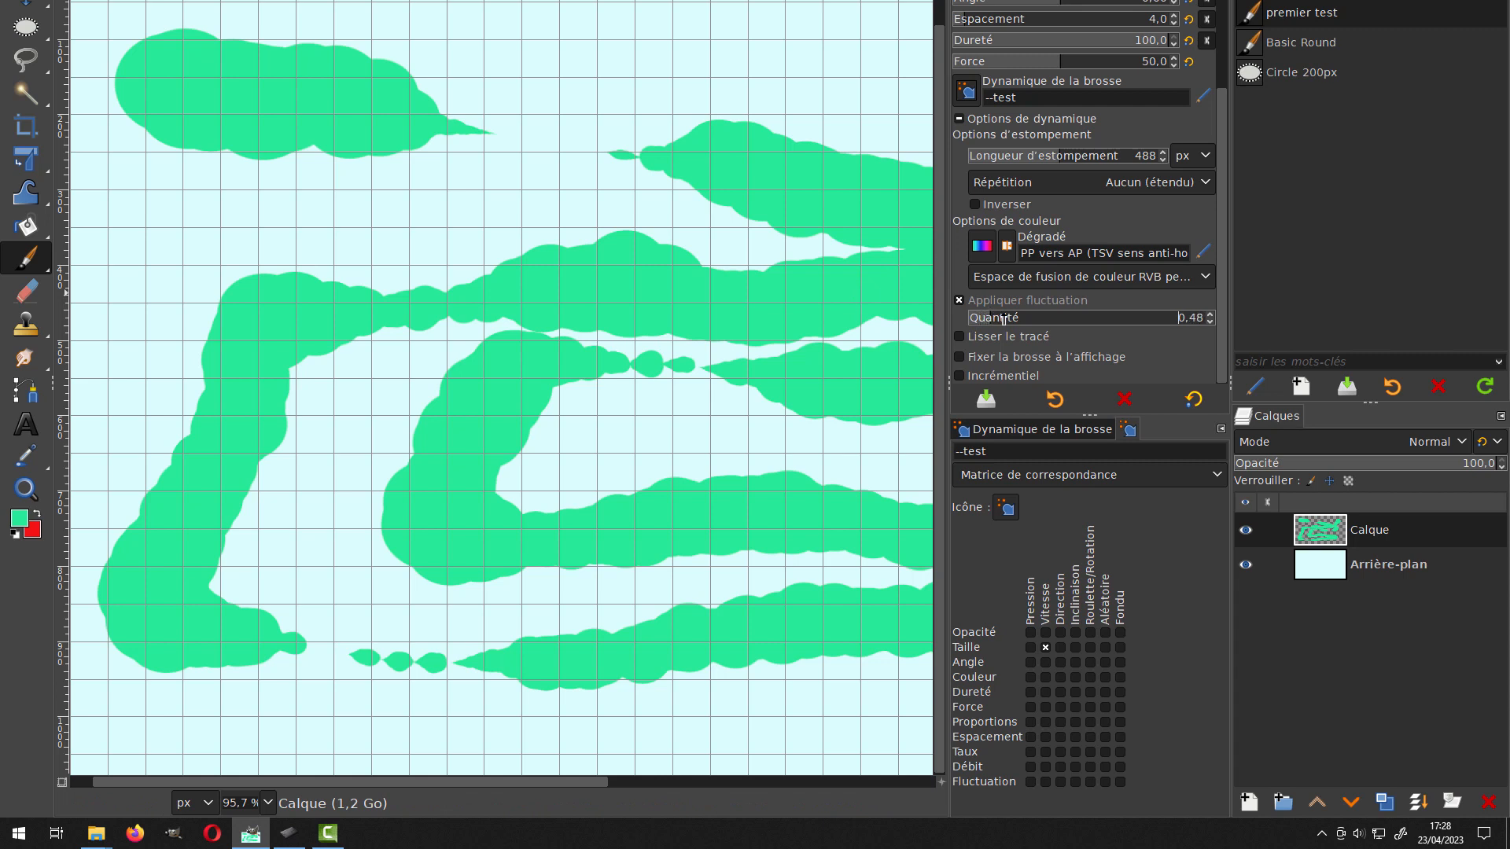
{"action": "key", "text": "Tab"}
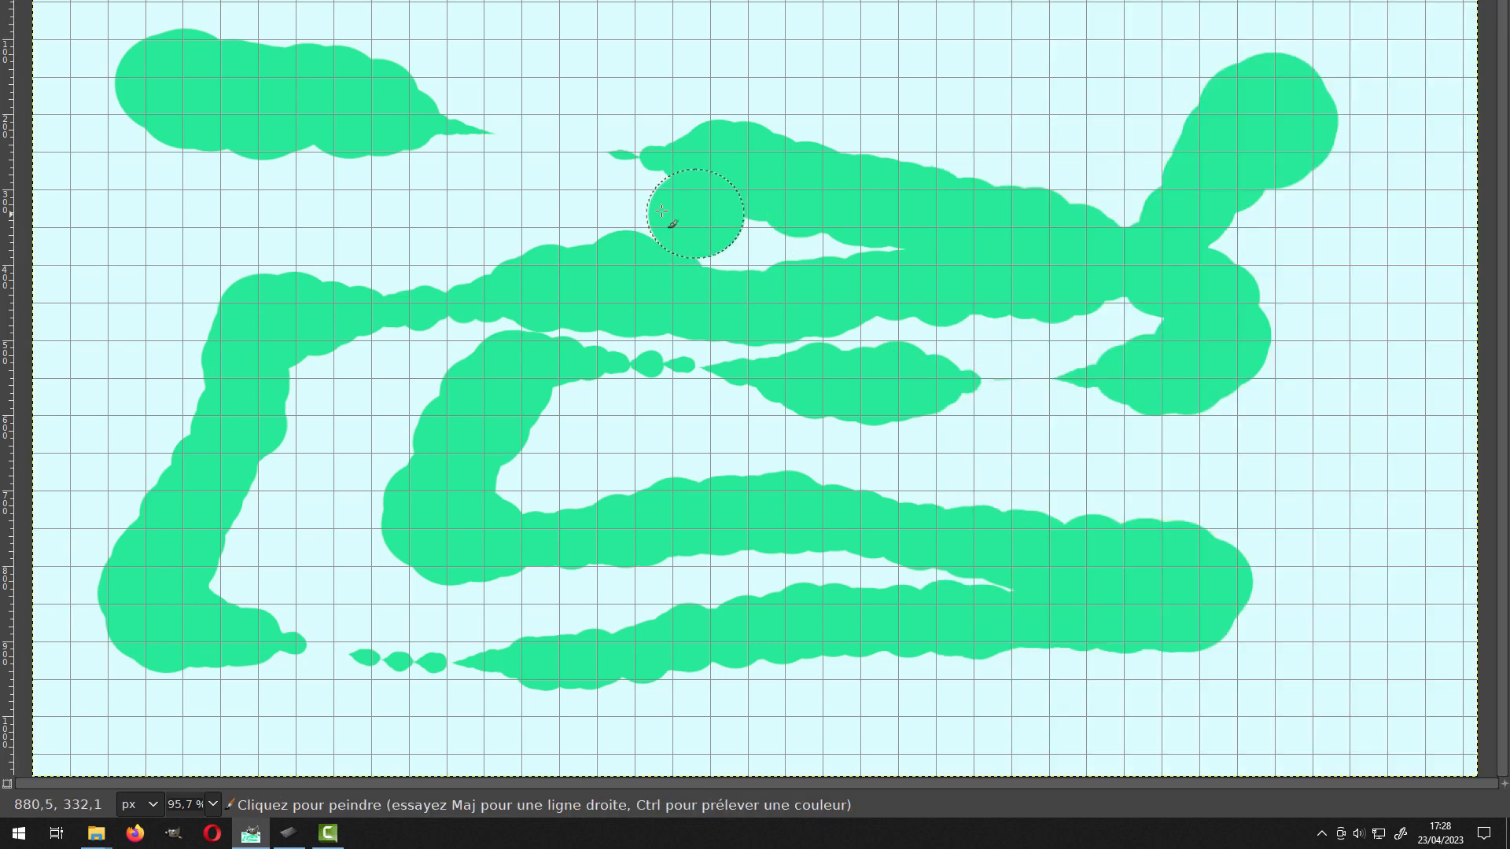
{"action": "key", "text": "ctrl+z"}
{"action": "mouse_move", "coordinate": [236, 138]}
{"action": "left_mouse_down"}
{"action": "mouse_move", "coordinate": [904, 280]}
{"action": "mouse_move", "coordinate": [597, 394]}
{"action": "mouse_move", "coordinate": [538, 512]}
{"action": "mouse_move", "coordinate": [1159, 506]}
{"action": "mouse_move", "coordinate": [1102, 152]}
{"action": "mouse_move", "coordinate": [529, 94]}
{"action": "mouse_move", "coordinate": [203, 406]}
{"action": "mouse_move", "coordinate": [623, 688]}
{"action": "mouse_move", "coordinate": [1190, 661]}
{"action": "mouse_move", "coordinate": [1419, 482]}
{"action": "mouse_move", "coordinate": [815, 404]}
{"action": "mouse_move", "coordinate": [474, 420]}
{"action": "left_mouse_up"}
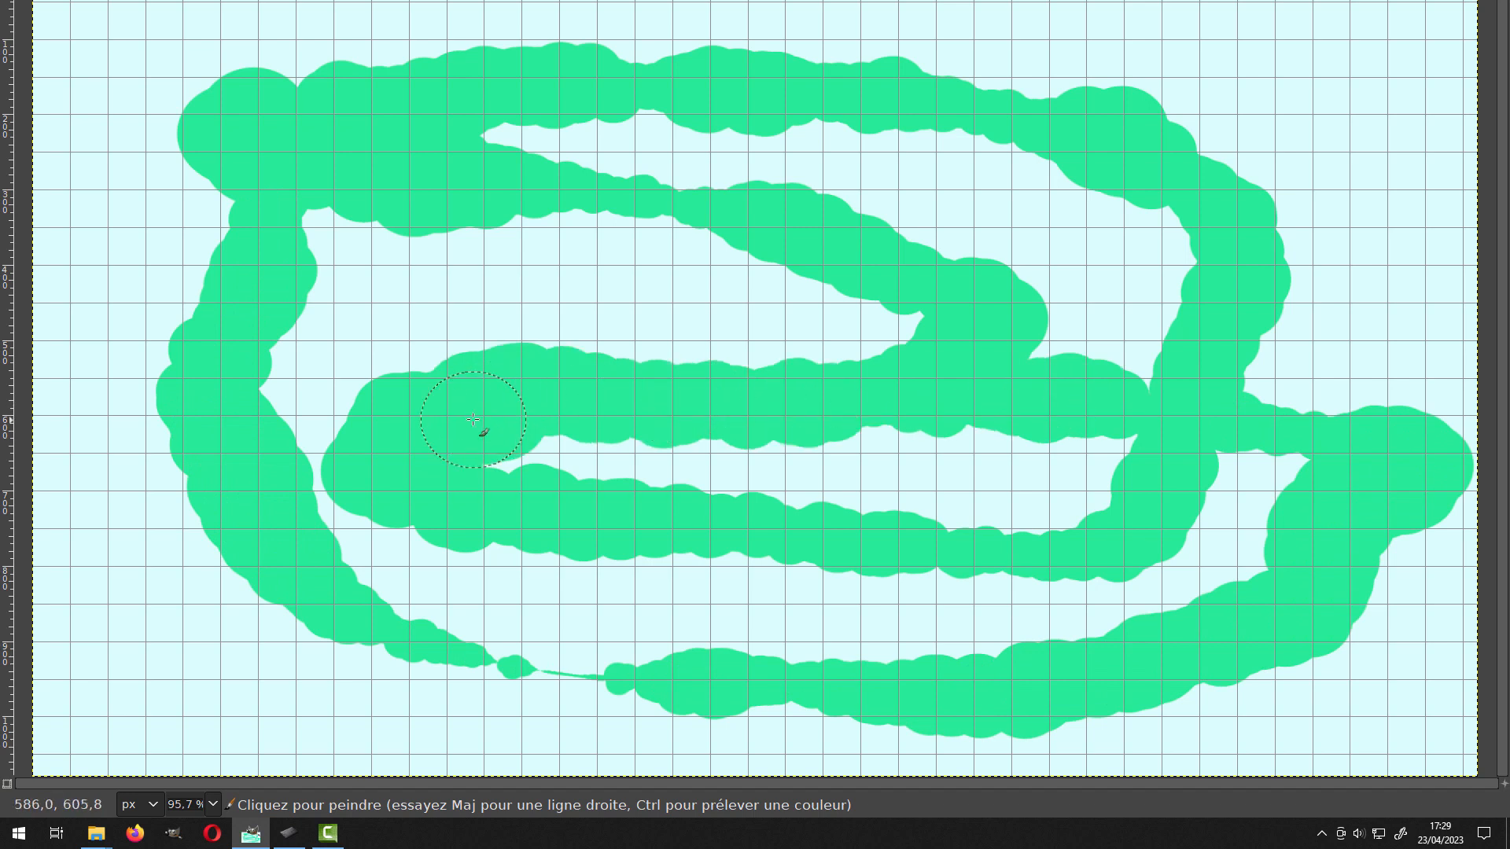
{"action": "key", "text": "Tab"}
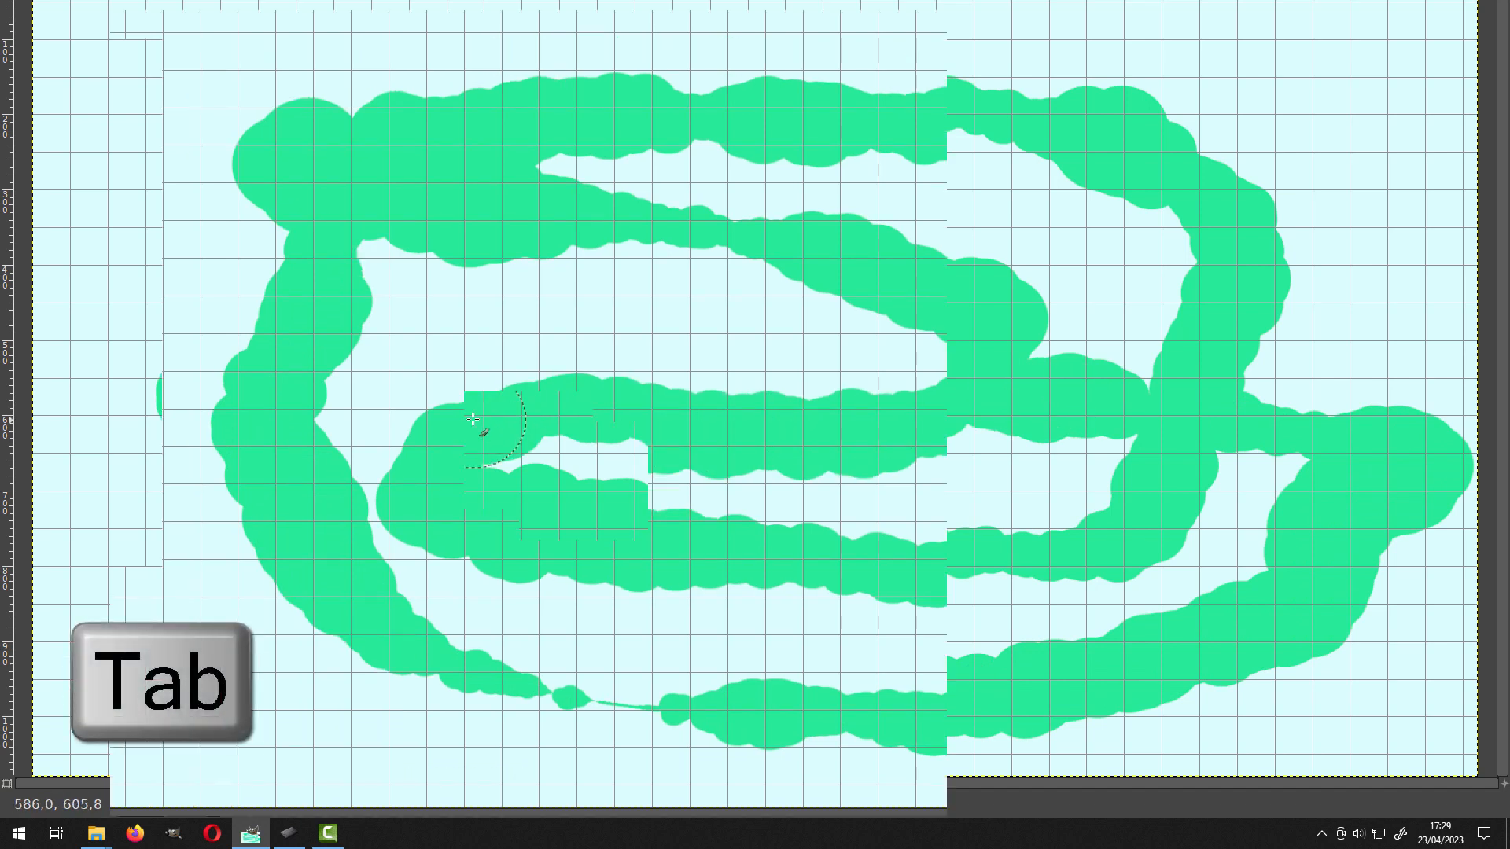
{"action": "key", "text": "Tab"}
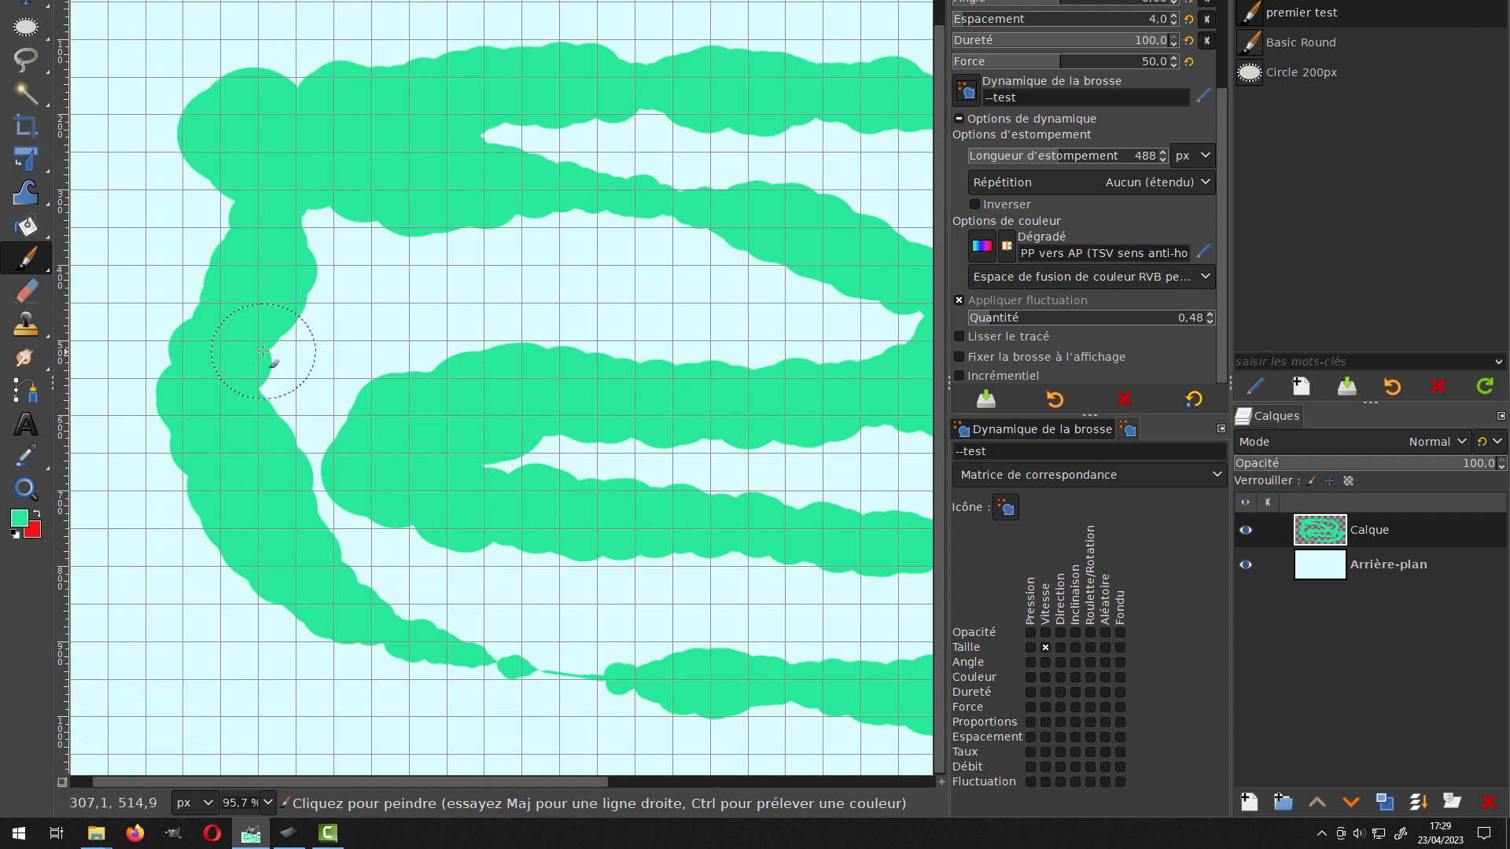
{"action": "key", "text": "Tab"}
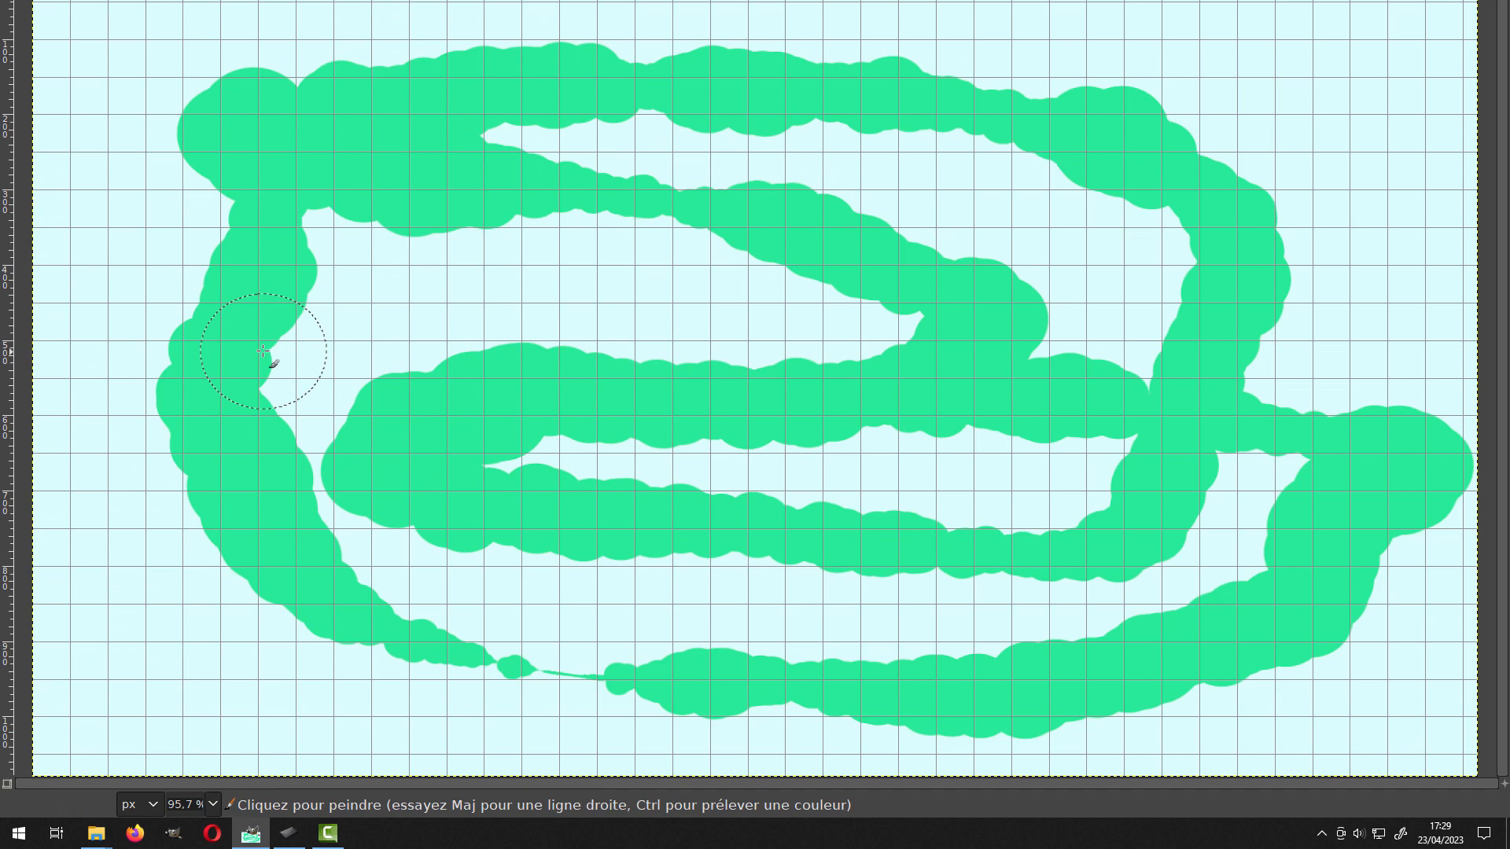
{"action": "key", "text": "Tab"}
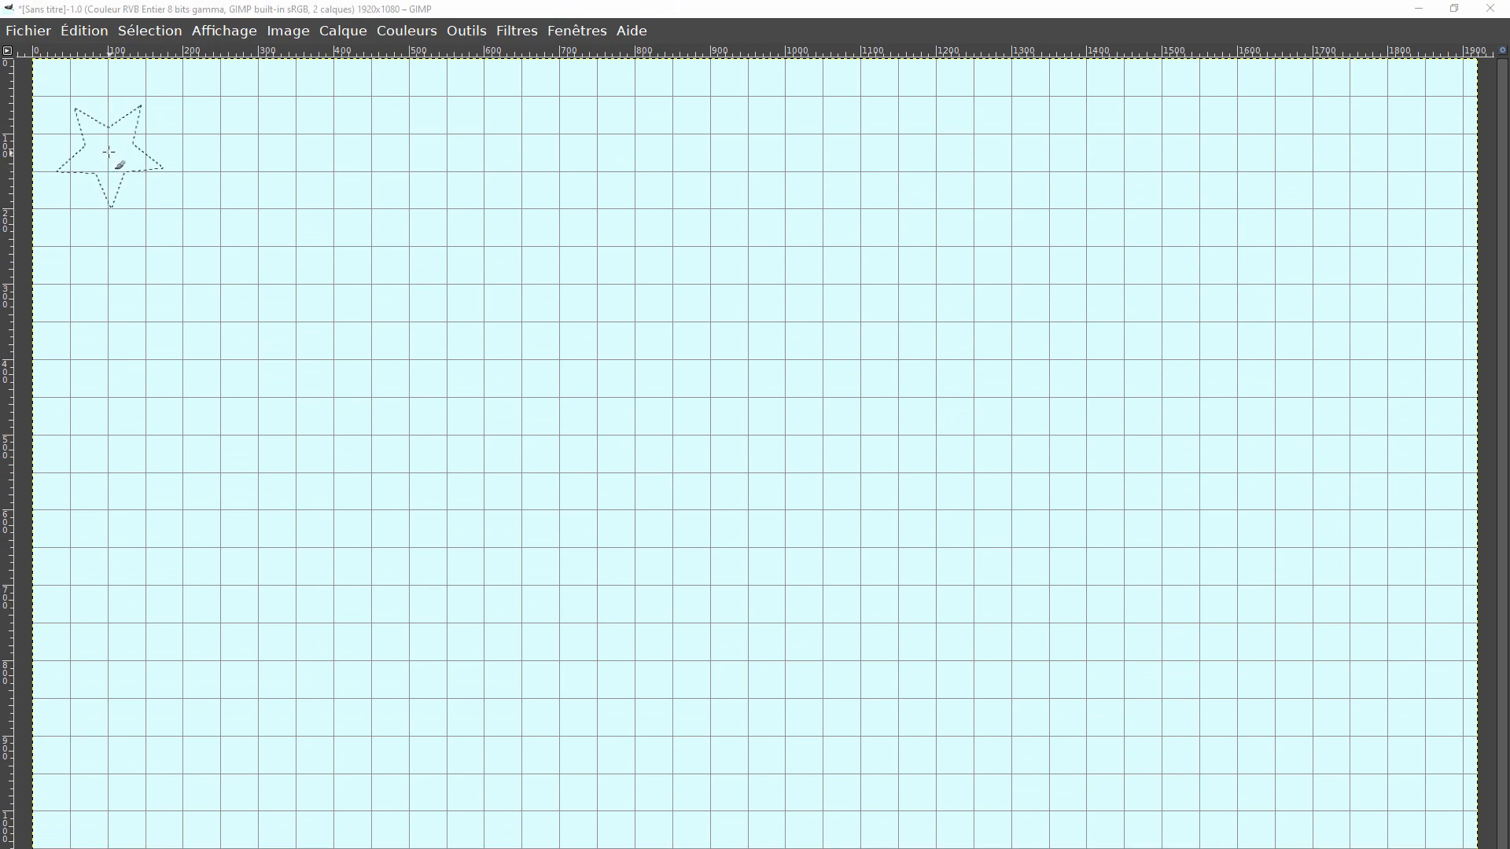
- Paint star brush strokes horizontally, vertically and diagonally across the canvas, then remove them all
{"action": "mouse_move", "coordinate": [110, 152]}
{"action": "left_mouse_down"}
{"action": "mouse_move", "coordinate": [209, 135]}
{"action": "mouse_move", "coordinate": [1417, 157]}
{"action": "left_mouse_up"}
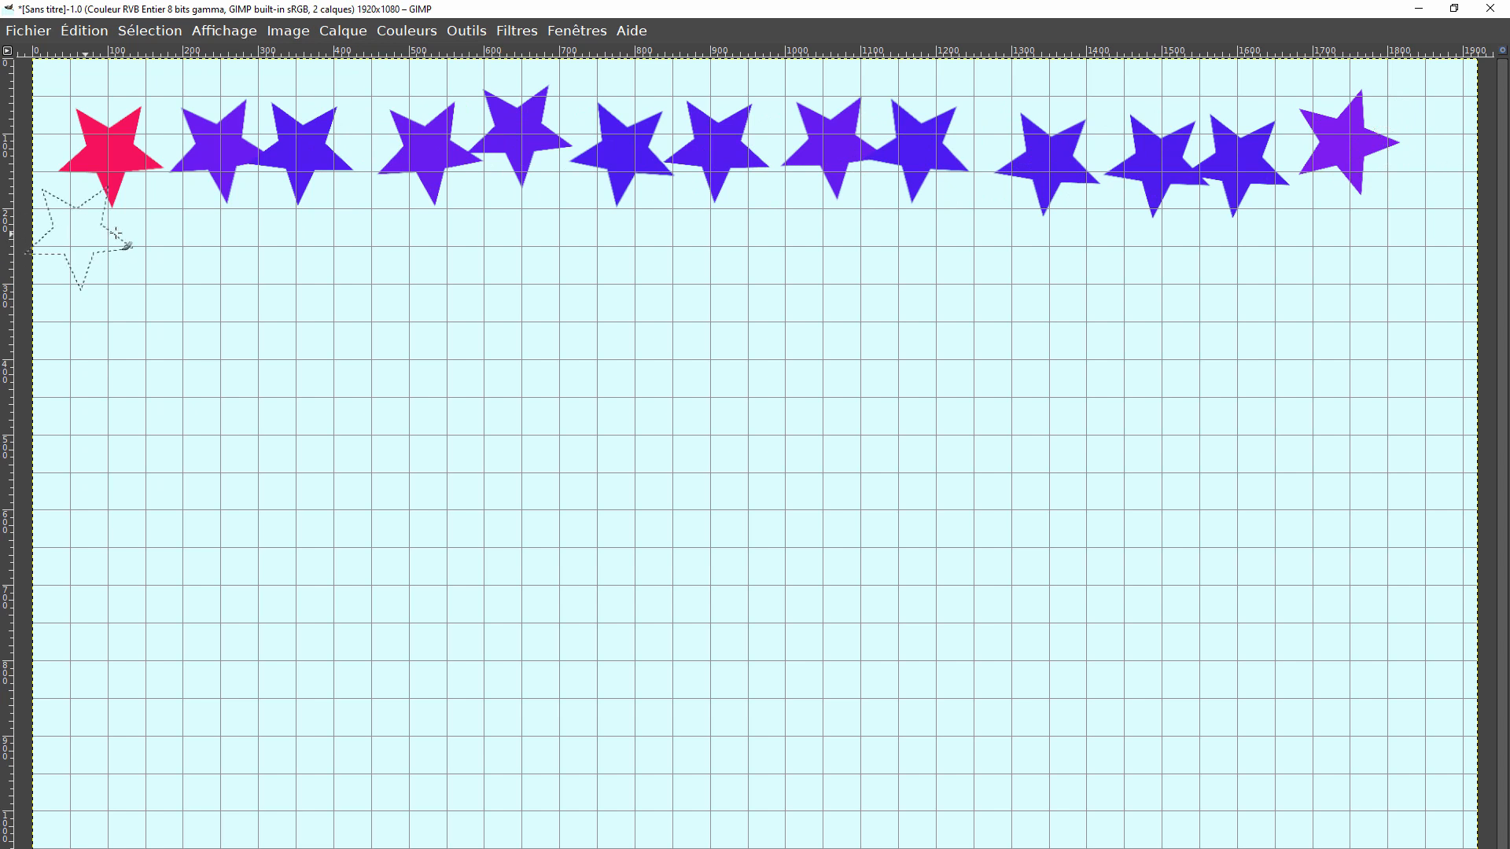
{"action": "mouse_move", "coordinate": [137, 238]}
{"action": "left_mouse_down"}
{"action": "mouse_move", "coordinate": [155, 475]}
{"action": "mouse_move", "coordinate": [129, 578]}
{"action": "mouse_move", "coordinate": [151, 677]}
{"action": "mouse_move", "coordinate": [135, 783]}
{"action": "left_mouse_up"}
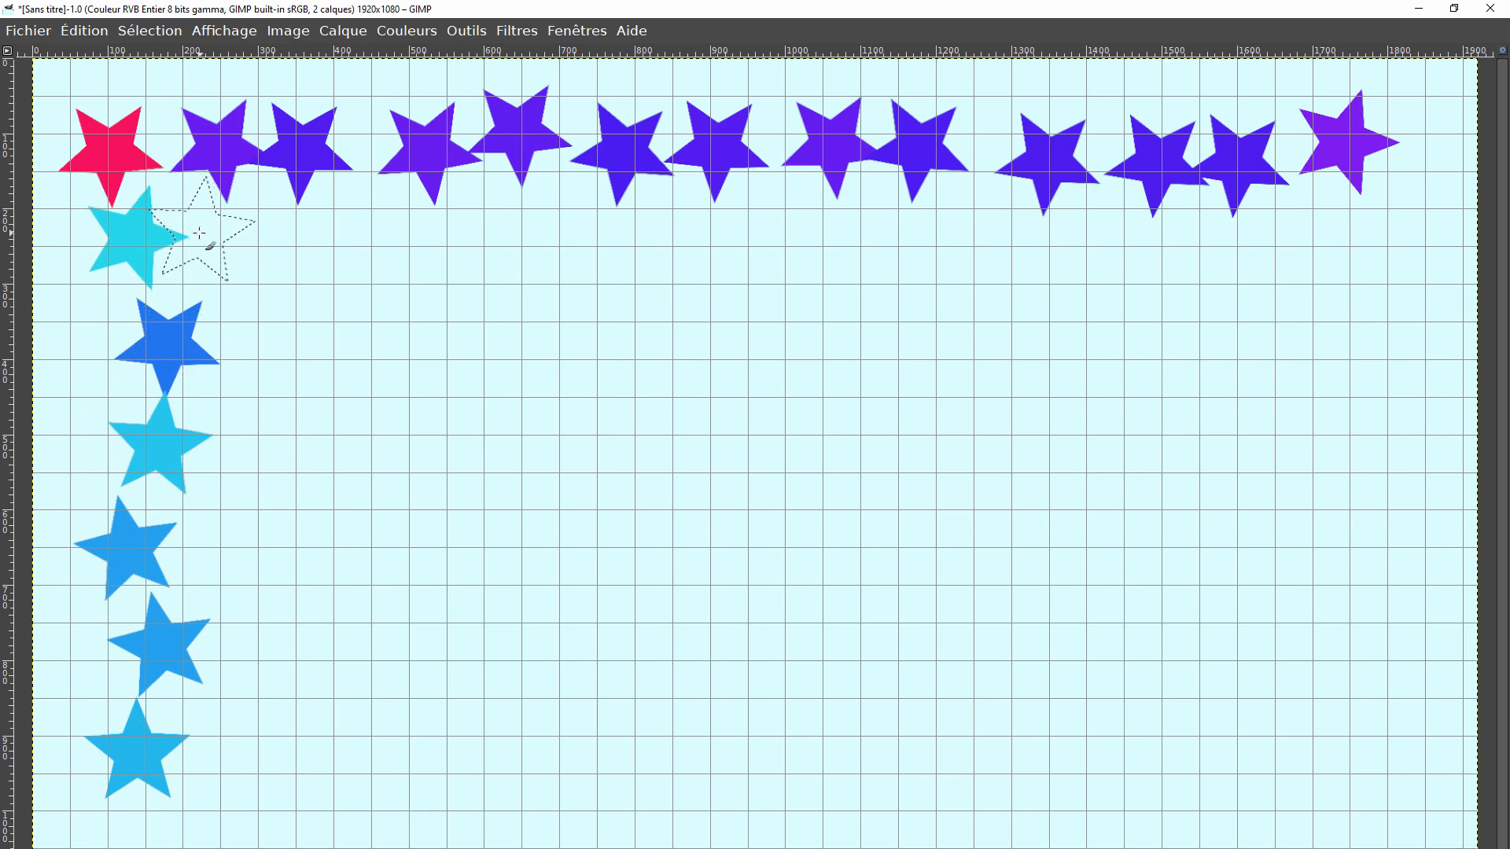
{"action": "mouse_move", "coordinate": [203, 229]}
{"action": "left_mouse_down"}
{"action": "mouse_move", "coordinate": [332, 302]}
{"action": "mouse_move", "coordinate": [610, 506]}
{"action": "mouse_move", "coordinate": [761, 665]}
{"action": "mouse_move", "coordinate": [807, 678]}
{"action": "mouse_move", "coordinate": [944, 567]}
{"action": "mouse_move", "coordinate": [1055, 435]}
{"action": "mouse_move", "coordinate": [1135, 297]}
{"action": "mouse_move", "coordinate": [1107, 273]}
{"action": "mouse_move", "coordinate": [885, 245]}
{"action": "mouse_move", "coordinate": [754, 262]}
{"action": "mouse_move", "coordinate": [657, 316]}
{"action": "mouse_move", "coordinate": [589, 403]}
{"action": "mouse_move", "coordinate": [545, 585]}
{"action": "mouse_move", "coordinate": [623, 672]}
{"action": "mouse_move", "coordinate": [760, 714]}
{"action": "mouse_move", "coordinate": [976, 717]}
{"action": "mouse_move", "coordinate": [1186, 648]}
{"action": "mouse_move", "coordinate": [1213, 438]}
{"action": "mouse_move", "coordinate": [979, 353]}
{"action": "mouse_move", "coordinate": [841, 406]}
{"action": "left_mouse_up"}
{"action": "key", "text": "ctrl+z"}
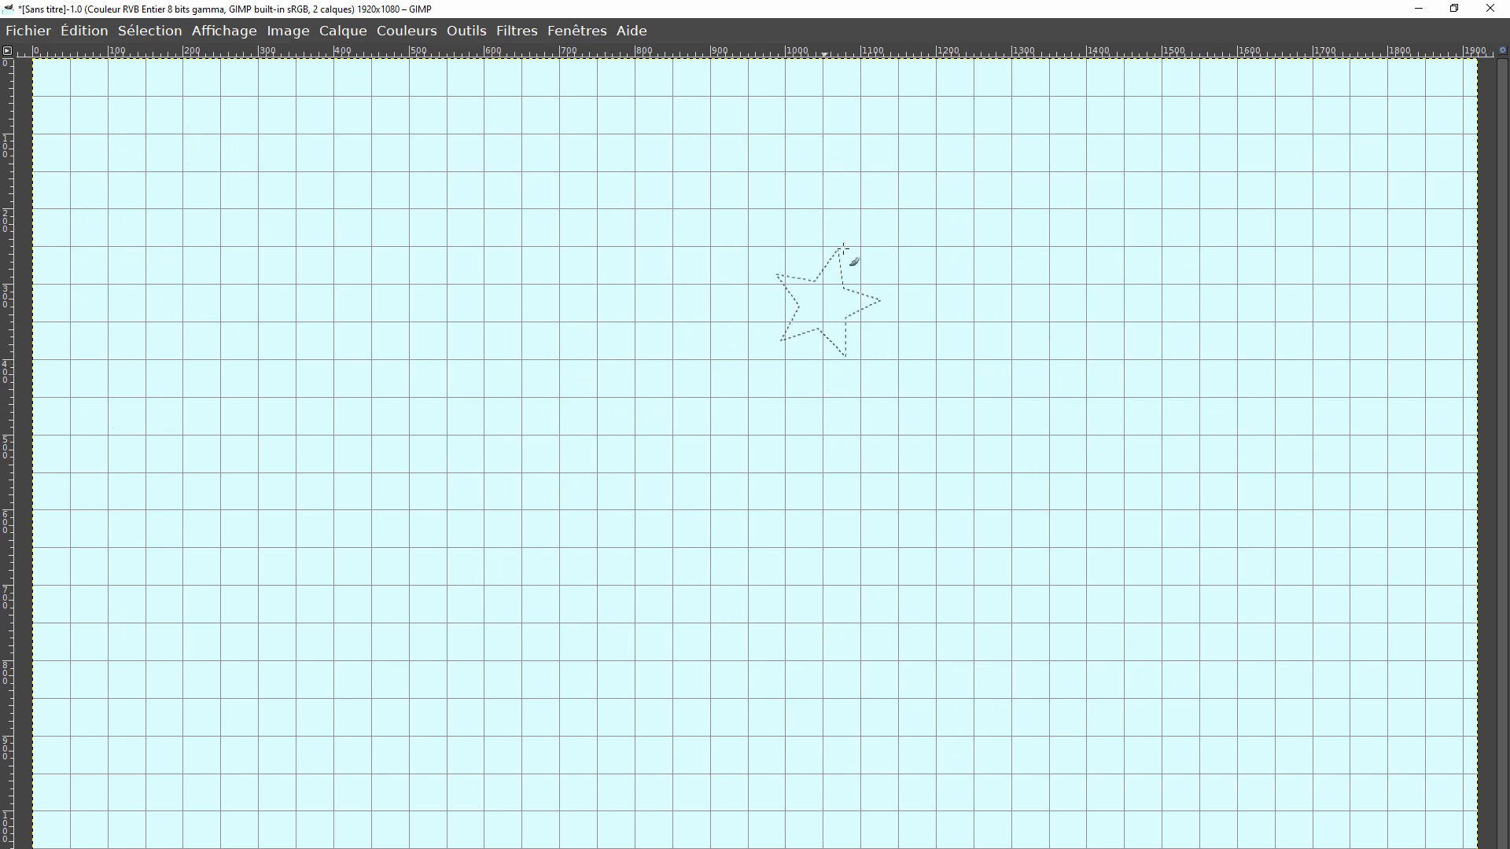
- Paint a long looping star stroke over the canvas with direction controlling the stars' angle and colour
{"action": "left_click", "coordinate": [961, 173]}
{"action": "mouse_move", "coordinate": [954, 162]}
{"action": "left_mouse_down"}
{"action": "mouse_move", "coordinate": [699, 123]}
{"action": "mouse_move", "coordinate": [491, 145]}
{"action": "mouse_move", "coordinate": [406, 218]}
{"action": "mouse_move", "coordinate": [386, 312]}
{"action": "mouse_move", "coordinate": [395, 416]}
{"action": "mouse_move", "coordinate": [406, 477]}
{"action": "mouse_move", "coordinate": [571, 689]}
{"action": "mouse_move", "coordinate": [662, 726]}
{"action": "mouse_move", "coordinate": [905, 700]}
{"action": "mouse_move", "coordinate": [1028, 652]}
{"action": "mouse_move", "coordinate": [1092, 576]}
{"action": "mouse_move", "coordinate": [1129, 398]}
{"action": "mouse_move", "coordinate": [1104, 330]}
{"action": "mouse_move", "coordinate": [1000, 285]}
{"action": "mouse_move", "coordinate": [790, 258]}
{"action": "mouse_move", "coordinate": [714, 382]}
{"action": "mouse_move", "coordinate": [668, 499]}
{"action": "mouse_move", "coordinate": [565, 571]}
{"action": "mouse_move", "coordinate": [372, 632]}
{"action": "mouse_move", "coordinate": [223, 620]}
{"action": "mouse_move", "coordinate": [161, 485]}
{"action": "mouse_move", "coordinate": [152, 302]}
{"action": "mouse_move", "coordinate": [232, 258]}
{"action": "mouse_move", "coordinate": [353, 244]}
{"action": "mouse_move", "coordinate": [462, 258]}
{"action": "mouse_move", "coordinate": [509, 280]}
{"action": "mouse_move", "coordinate": [568, 351]}
{"action": "mouse_move", "coordinate": [681, 562]}
{"action": "mouse_move", "coordinate": [878, 593]}
{"action": "mouse_move", "coordinate": [1001, 393]}
{"action": "mouse_move", "coordinate": [1252, 248]}
{"action": "mouse_move", "coordinate": [1307, 316]}
{"action": "mouse_move", "coordinate": [1354, 512]}
{"action": "mouse_move", "coordinate": [1274, 625]}
{"action": "mouse_move", "coordinate": [1191, 654]}
{"action": "left_mouse_up"}
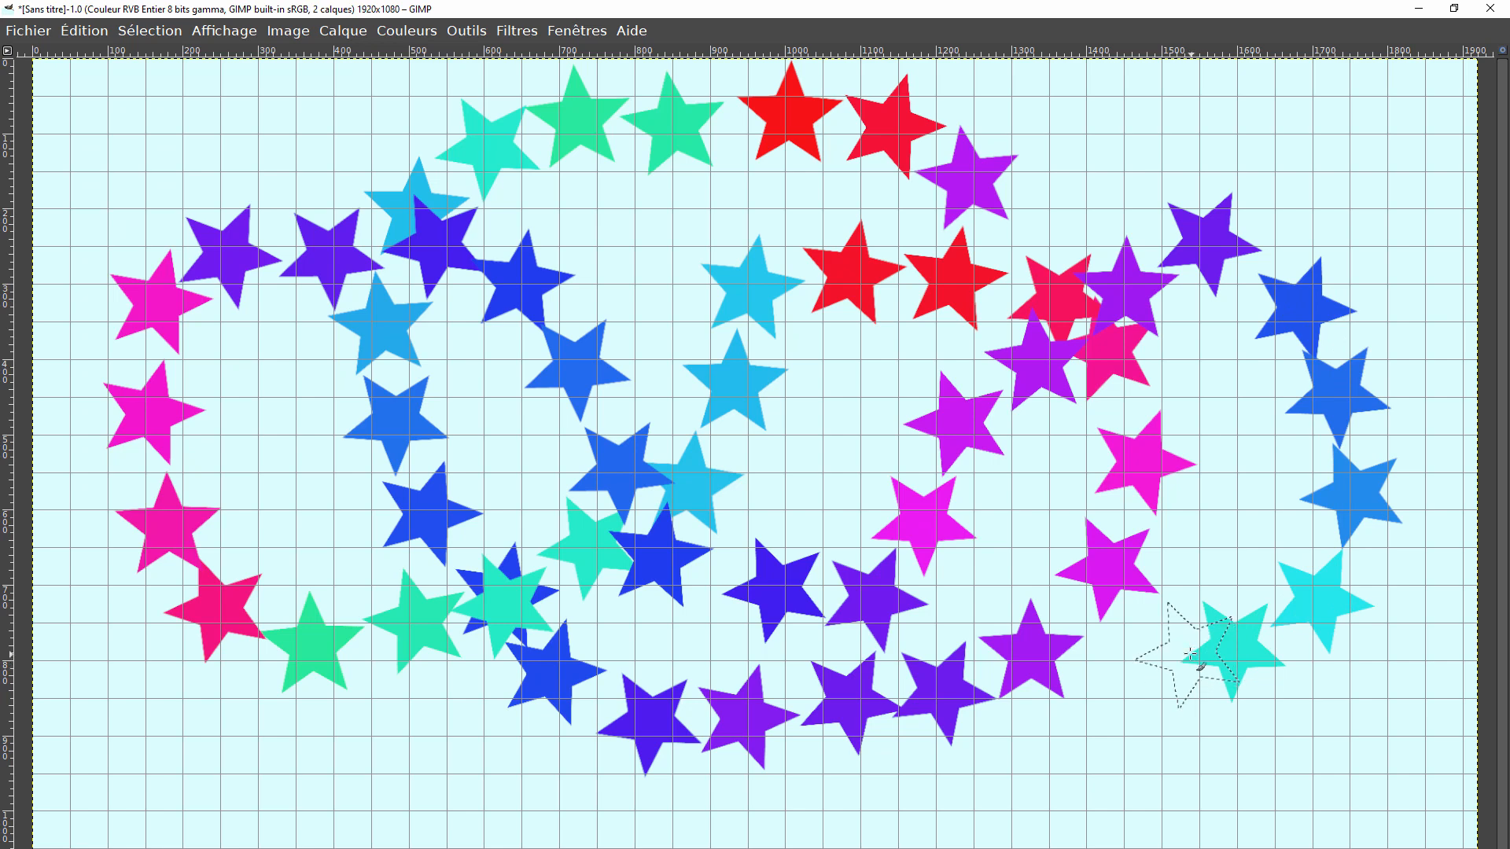
- Set the brush dynamics gradient to Abstract 2, stamp a test star, and clear the layer
{"action": "key", "text": "Tab"}
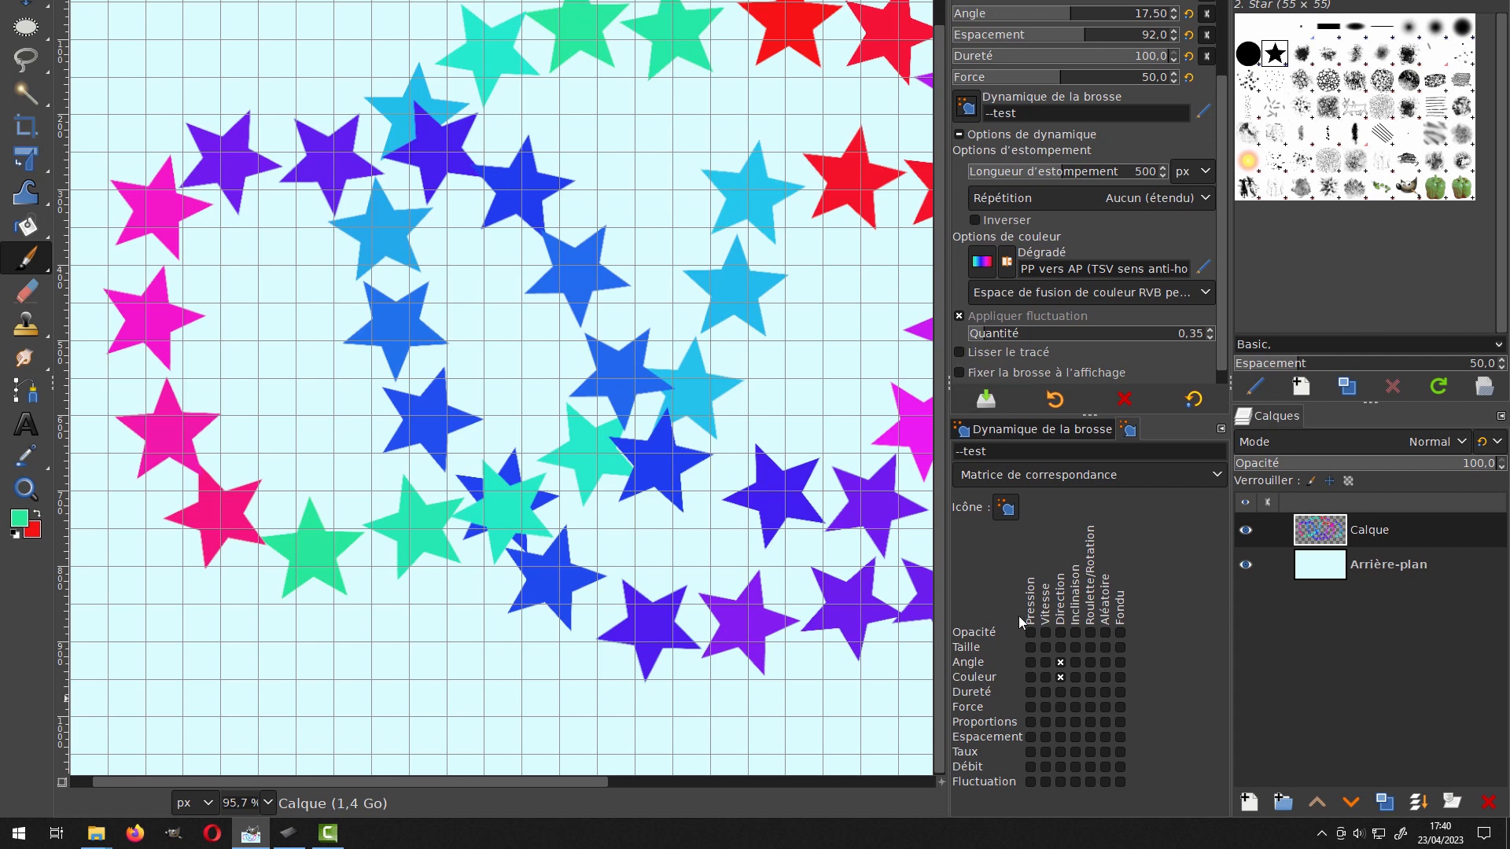
{"action": "left_click", "coordinate": [985, 265]}
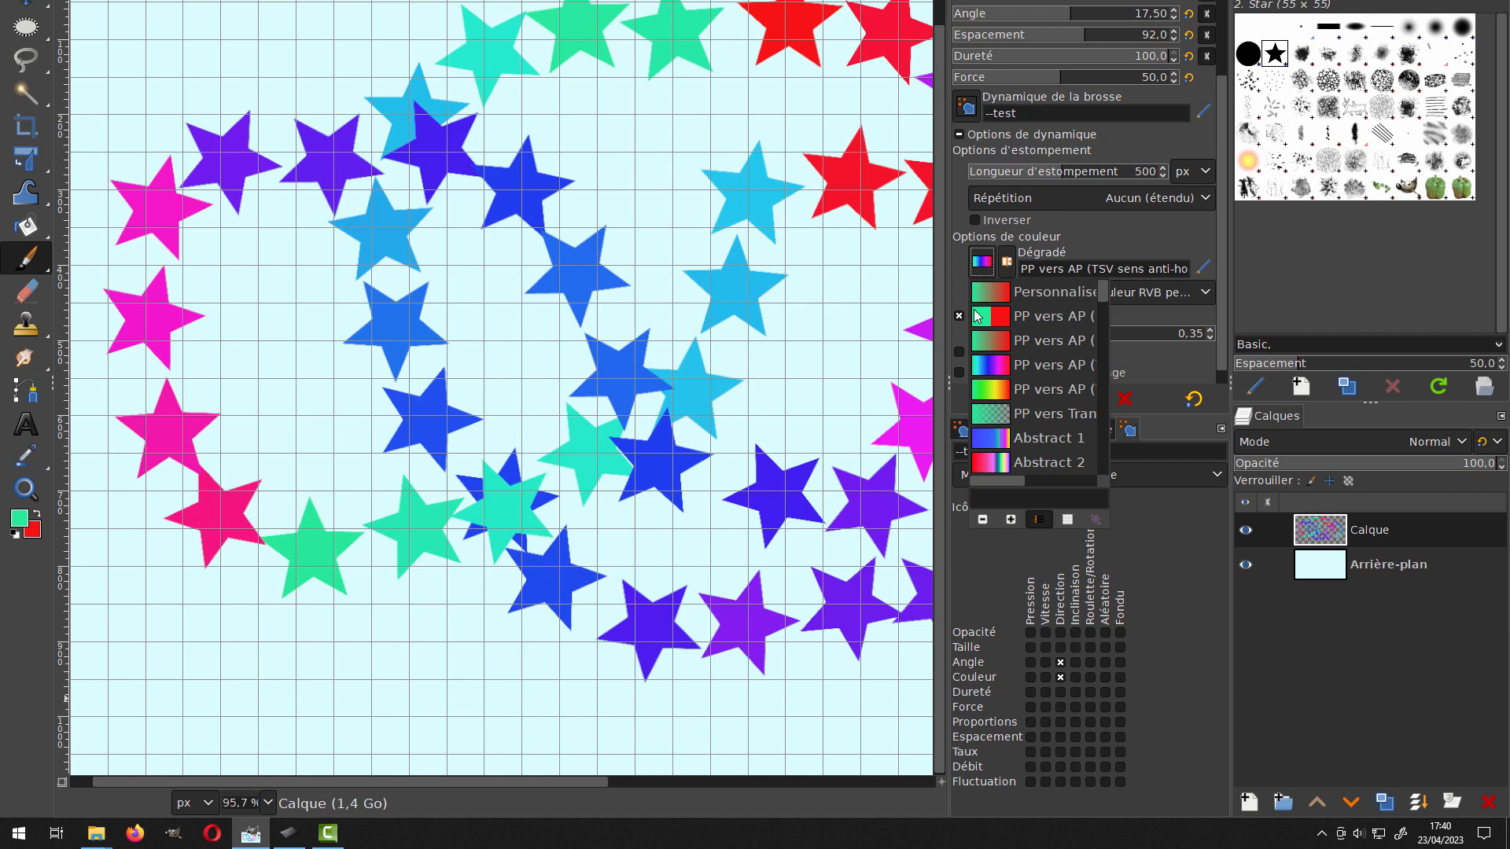
{"action": "left_click", "coordinate": [993, 464]}
{"action": "left_click", "coordinate": [812, 374]}
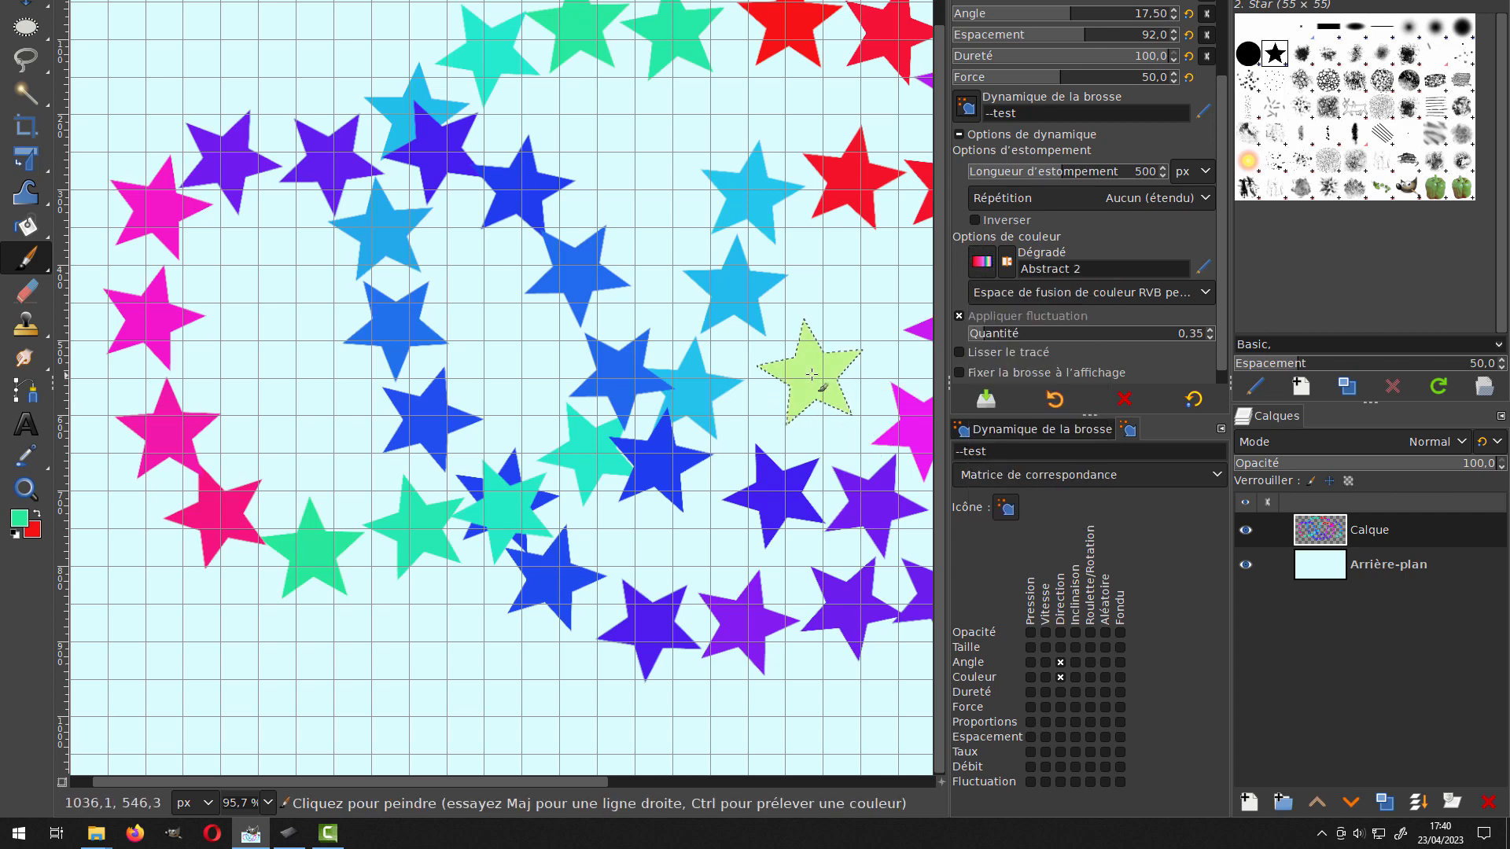
{"action": "key", "text": "Delete"}
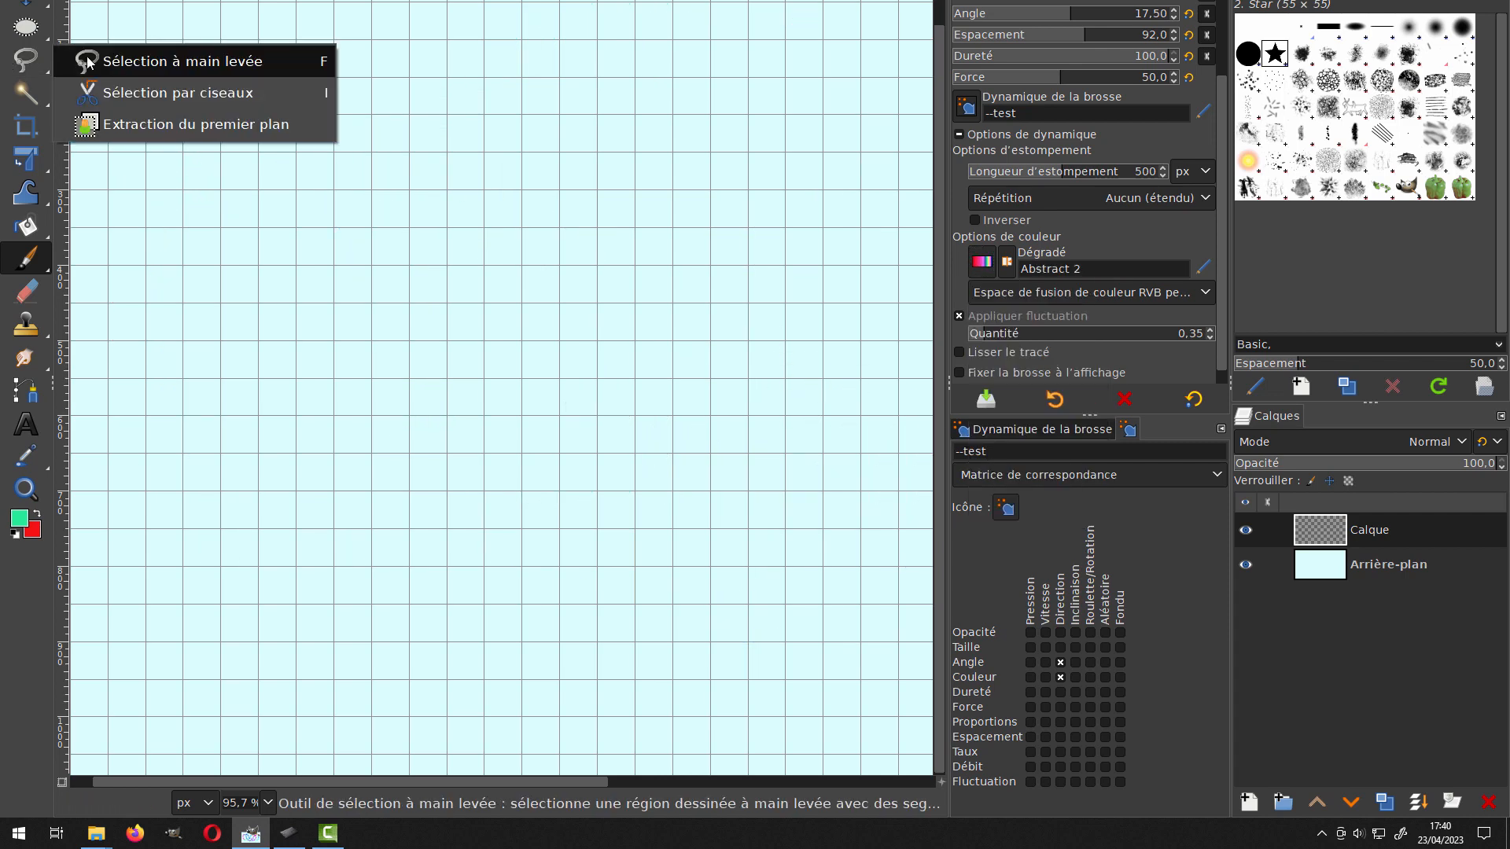
- Paint long winding star strokes across the canvas with colours from the Abstract 2 gradient
{"action": "key", "text": "Tab"}
{"action": "mouse_move", "coordinate": [150, 35]}
{"action": "left_mouse_down"}
{"action": "mouse_move", "coordinate": [155, 107]}
{"action": "mouse_move", "coordinate": [379, 336]}
{"action": "mouse_move", "coordinate": [1120, 372]}
{"action": "mouse_move", "coordinate": [767, 79]}
{"action": "mouse_move", "coordinate": [440, 377]}
{"action": "mouse_move", "coordinate": [739, 629]}
{"action": "mouse_move", "coordinate": [1174, 643]}
{"action": "mouse_move", "coordinate": [1282, 417]}
{"action": "mouse_move", "coordinate": [1233, 263]}
{"action": "mouse_move", "coordinate": [1157, 136]}
{"action": "mouse_move", "coordinate": [873, 49]}
{"action": "mouse_move", "coordinate": [338, 141]}
{"action": "mouse_move", "coordinate": [224, 508]}
{"action": "mouse_move", "coordinate": [338, 574]}
{"action": "mouse_move", "coordinate": [783, 580]}
{"action": "mouse_move", "coordinate": [814, 299]}
{"action": "mouse_move", "coordinate": [616, 388]}
{"action": "mouse_move", "coordinate": [712, 560]}
{"action": "mouse_move", "coordinate": [971, 578]}
{"action": "left_mouse_up"}
{"action": "mouse_move", "coordinate": [214, 30]}
{"action": "left_mouse_down"}
{"action": "mouse_move", "coordinate": [243, 169]}
{"action": "mouse_move", "coordinate": [188, 295]}
{"action": "left_mouse_up"}
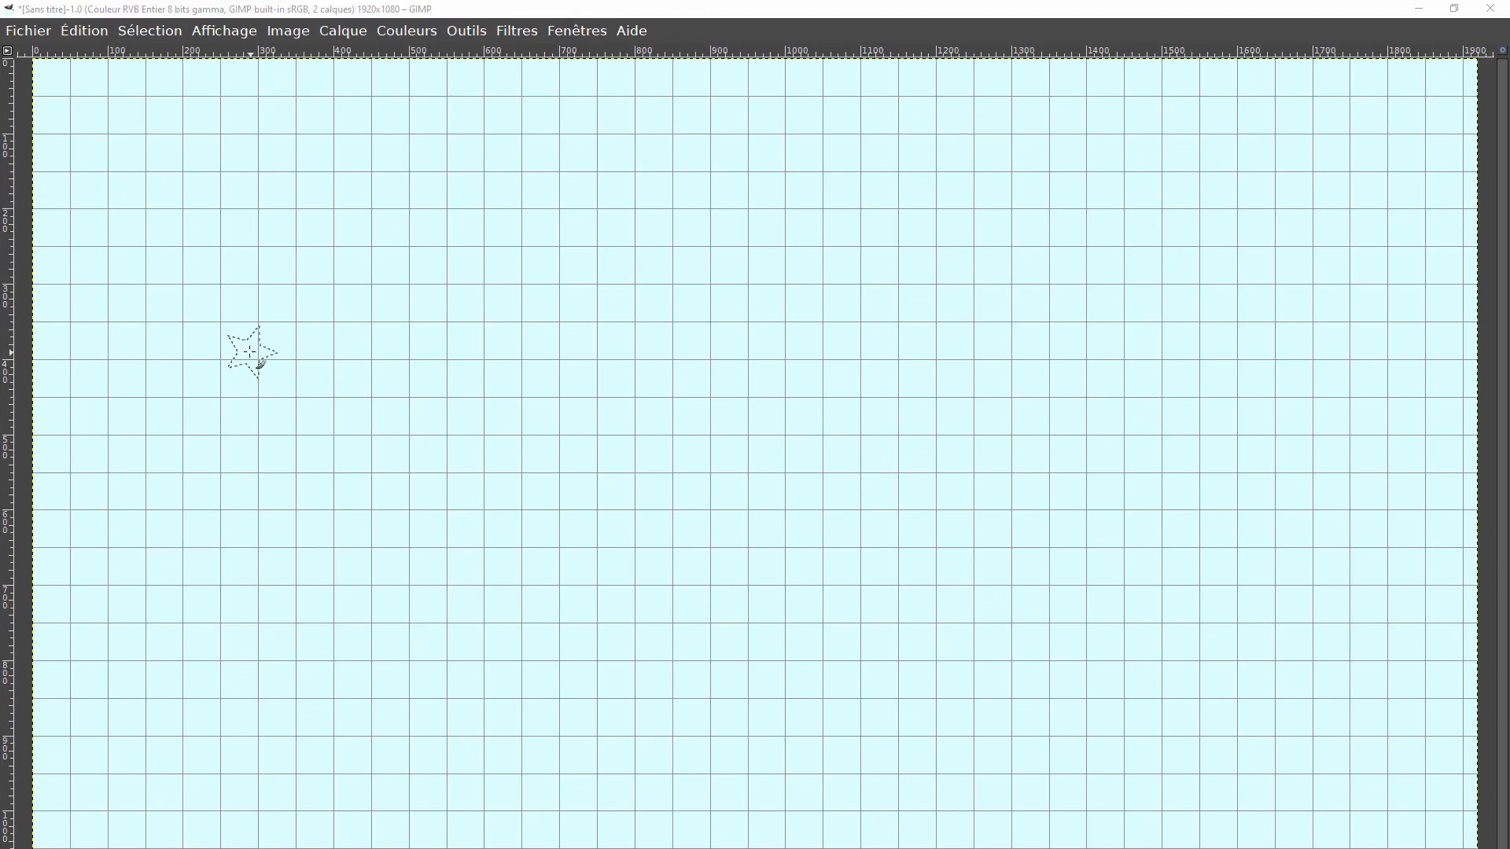
- Paint scattered stars over the canvas with random size and angle, adding a few single stamps and short strokes
{"action": "mouse_move", "coordinate": [249, 353]}
{"action": "left_mouse_down"}
{"action": "mouse_move", "coordinate": [405, 255]}
{"action": "mouse_move", "coordinate": [508, 242]}
{"action": "mouse_move", "coordinate": [437, 318]}
{"action": "mouse_move", "coordinate": [597, 459]}
{"action": "mouse_move", "coordinate": [800, 462]}
{"action": "mouse_move", "coordinate": [905, 403]}
{"action": "mouse_move", "coordinate": [822, 287]}
{"action": "mouse_move", "coordinate": [589, 284]}
{"action": "mouse_move", "coordinate": [598, 327]}
{"action": "mouse_move", "coordinate": [731, 339]}
{"action": "mouse_move", "coordinate": [797, 330]}
{"action": "mouse_move", "coordinate": [909, 220]}
{"action": "mouse_move", "coordinate": [1090, 220]}
{"action": "mouse_move", "coordinate": [1247, 287]}
{"action": "mouse_move", "coordinate": [1231, 402]}
{"action": "mouse_move", "coordinate": [1133, 545]}
{"action": "mouse_move", "coordinate": [1029, 632]}
{"action": "mouse_move", "coordinate": [1035, 519]}
{"action": "mouse_move", "coordinate": [1001, 520]}
{"action": "mouse_move", "coordinate": [689, 691]}
{"action": "mouse_move", "coordinate": [409, 706]}
{"action": "mouse_move", "coordinate": [338, 679]}
{"action": "mouse_move", "coordinate": [218, 566]}
{"action": "mouse_move", "coordinate": [287, 525]}
{"action": "mouse_move", "coordinate": [578, 541]}
{"action": "left_mouse_up"}
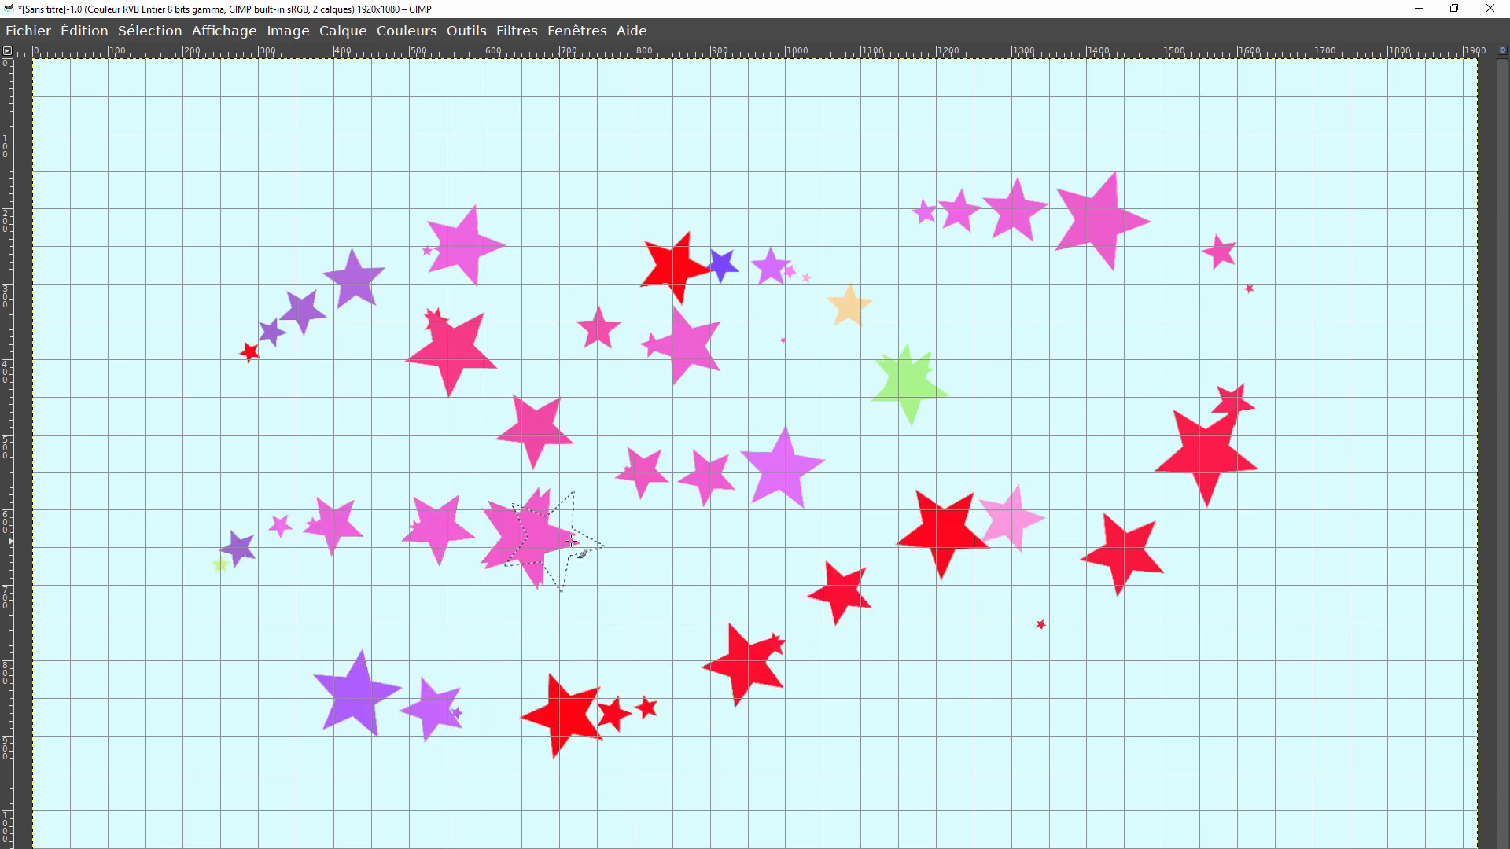
{"action": "key", "text": "Tab"}
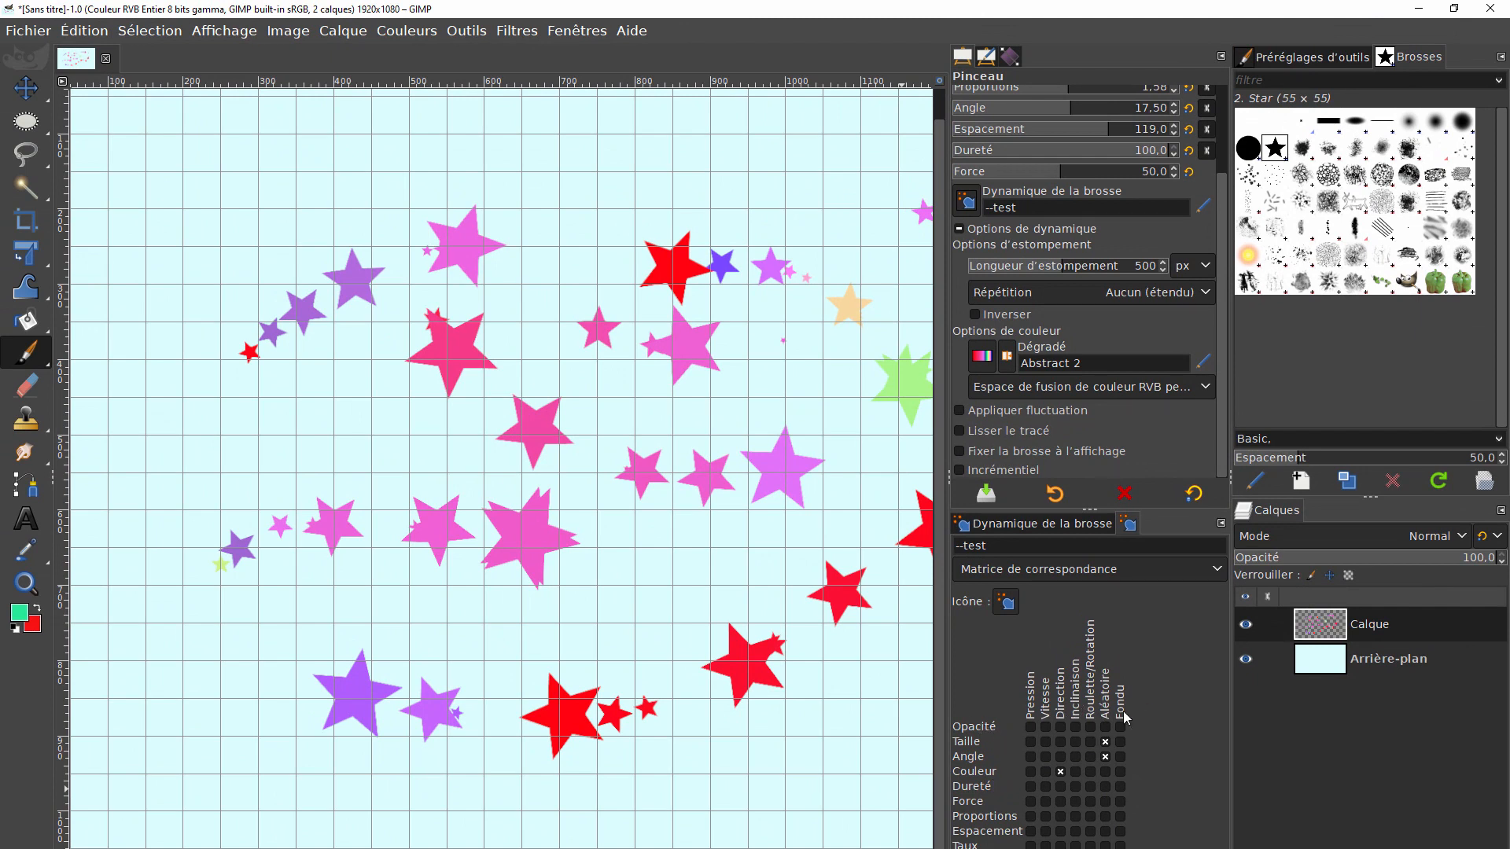
{"action": "left_click", "coordinate": [622, 601]}
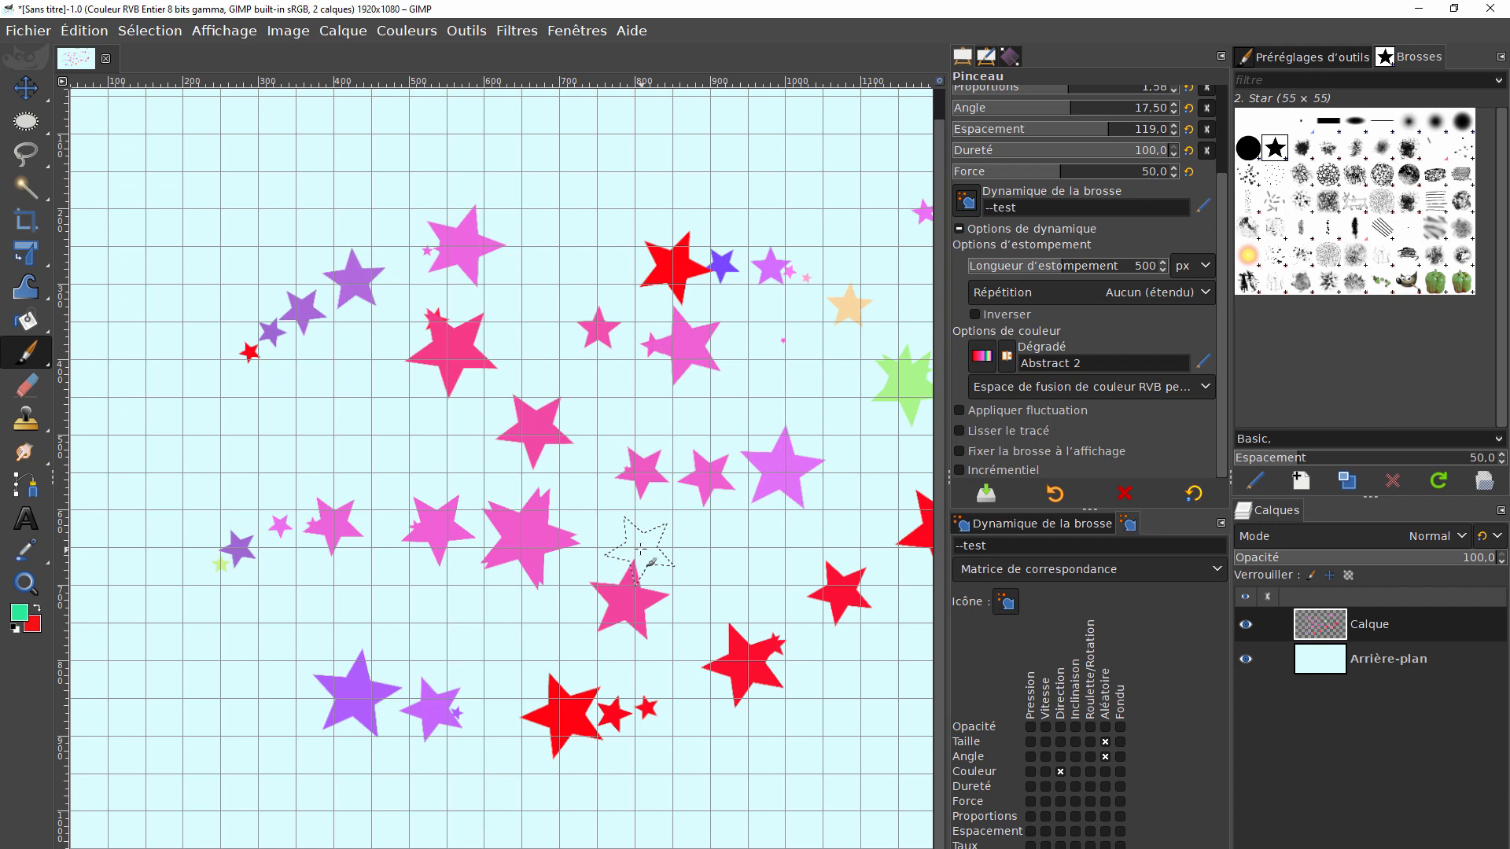
{"action": "left_click_drag", "start_coordinate": [265, 218], "coordinate": [202, 252]}
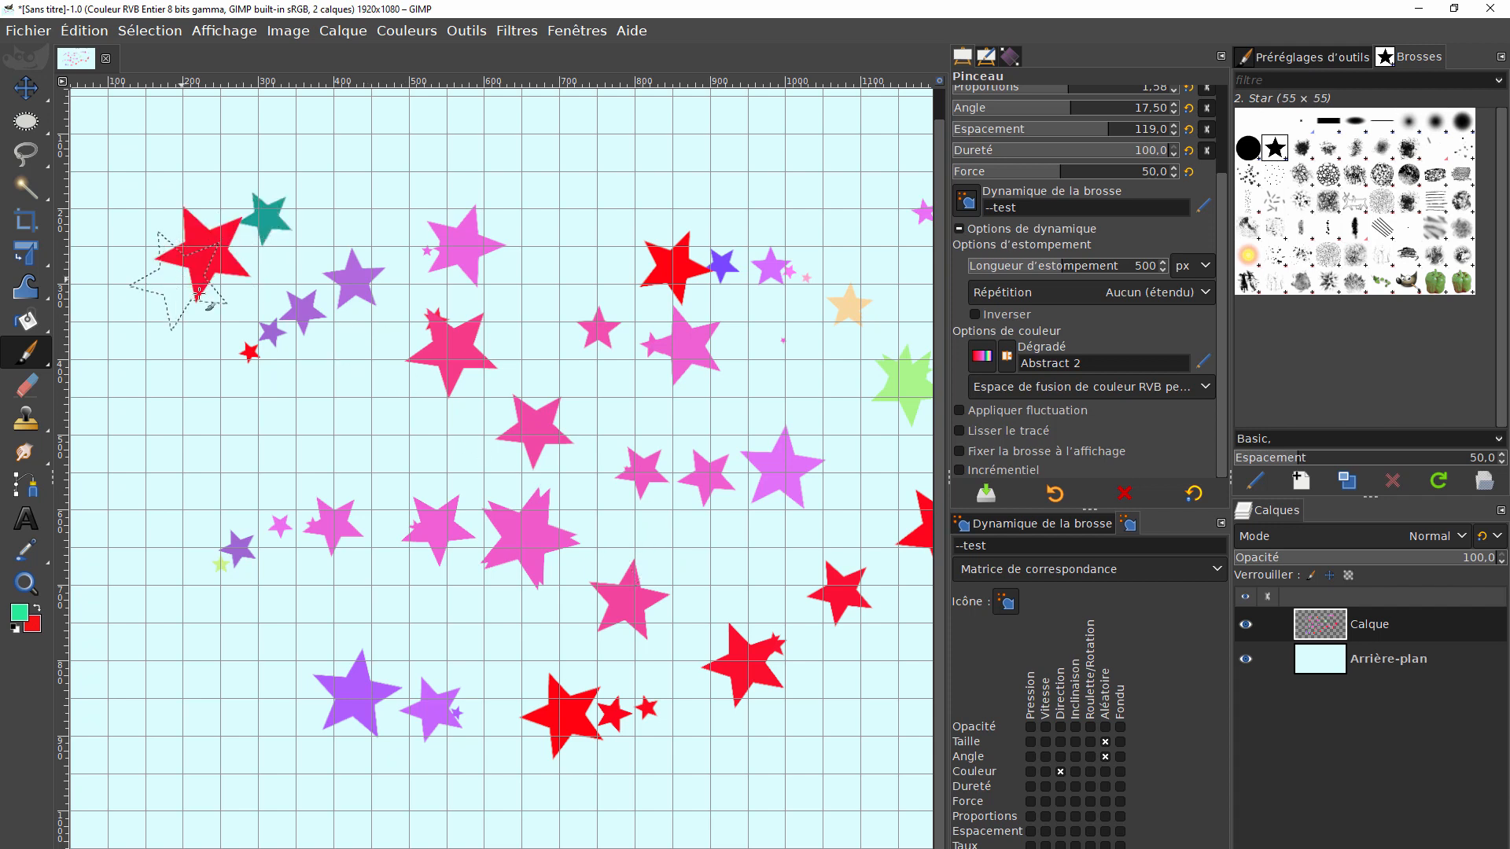
{"action": "left_click_drag", "start_coordinate": [222, 401], "coordinate": [381, 415]}
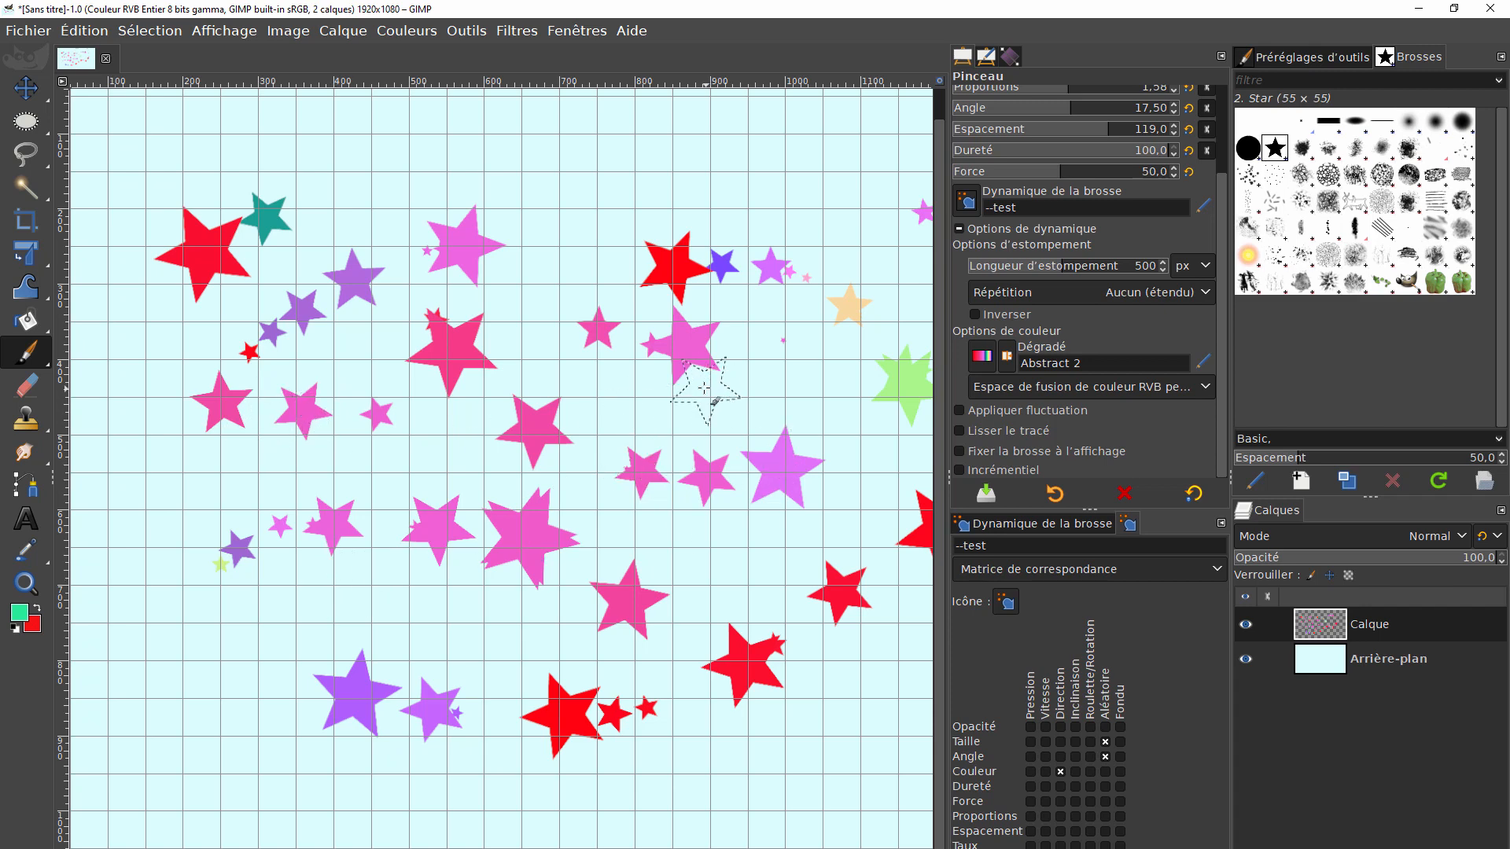
- Clear all the painted stars from the layer with the canvas shown at full width
{"action": "key", "text": "Tab"}
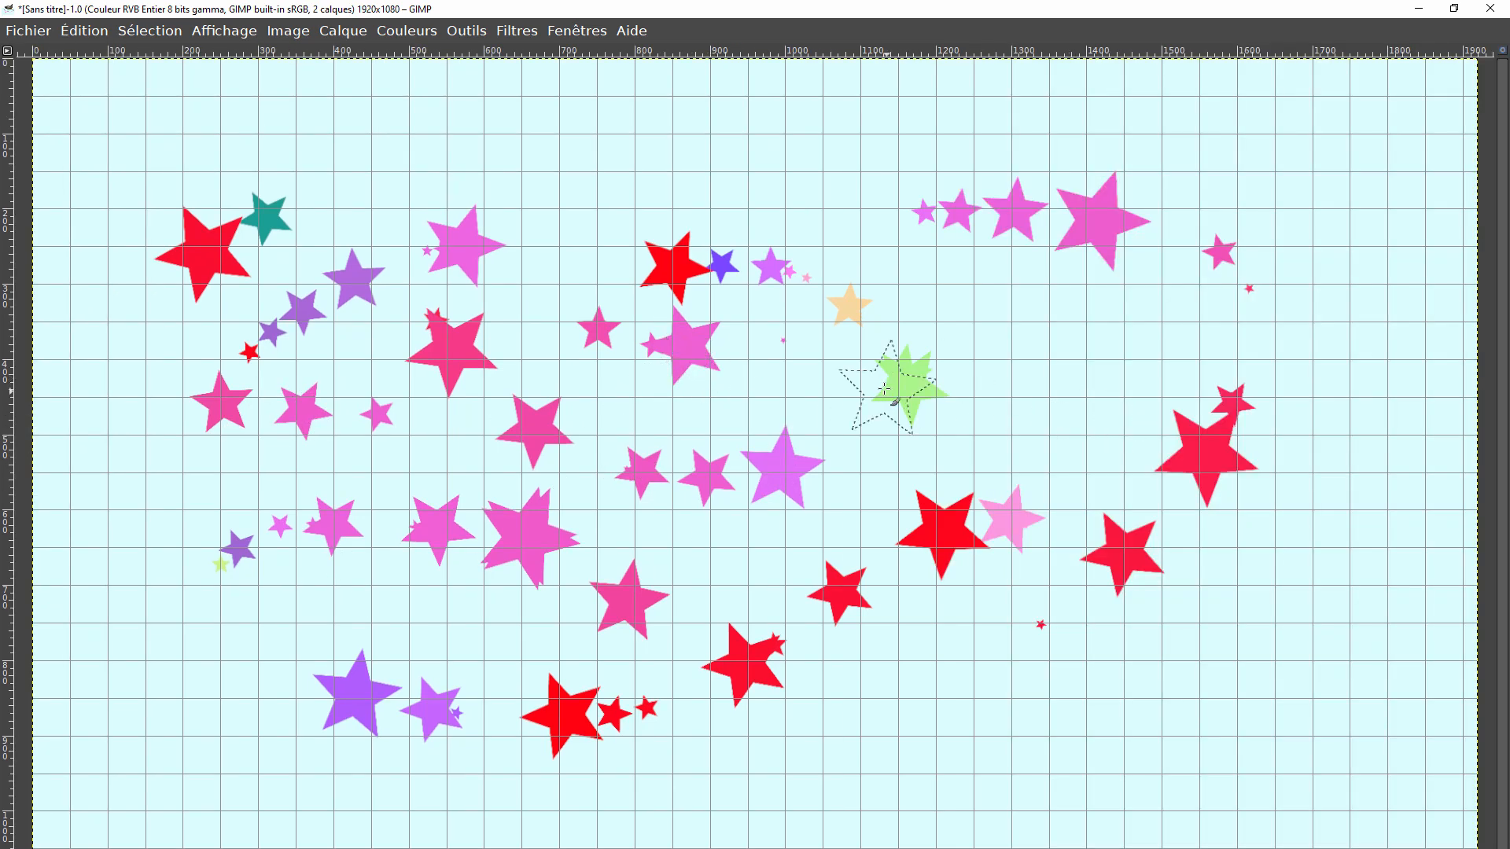
{"action": "key", "text": "Delete"}
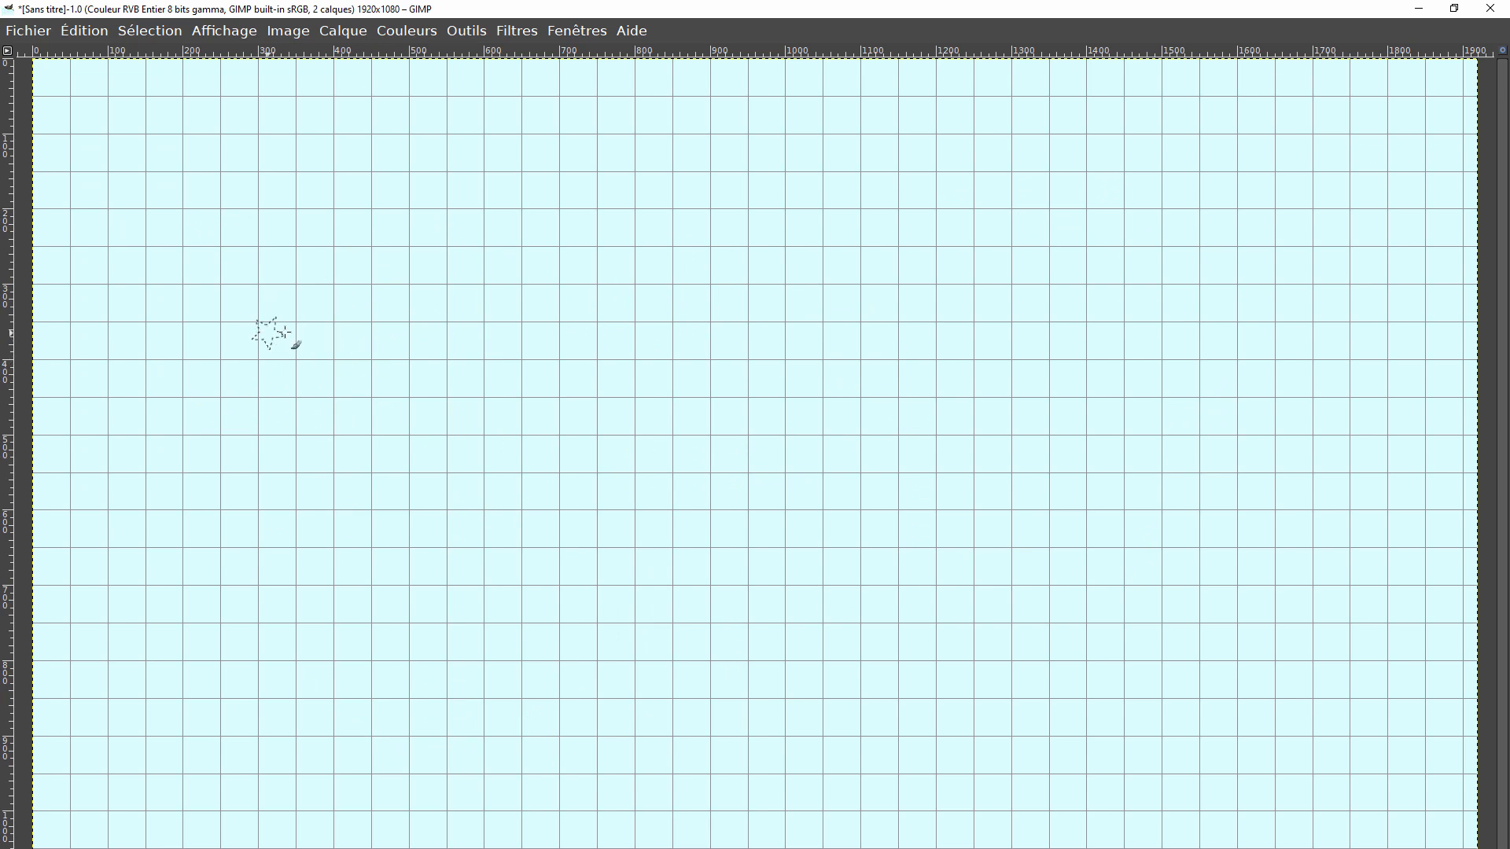
- Undo a winding test stroke of stars and stamp six separate stars in a zigzag across the upper-middle part of the canvas
{"action": "mouse_move", "coordinate": [283, 327]}
{"action": "left_mouse_down"}
{"action": "mouse_move", "coordinate": [358, 275]}
{"action": "mouse_move", "coordinate": [622, 252]}
{"action": "mouse_move", "coordinate": [636, 261]}
{"action": "mouse_move", "coordinate": [630, 318]}
{"action": "mouse_move", "coordinate": [673, 357]}
{"action": "mouse_move", "coordinate": [911, 397]}
{"action": "mouse_move", "coordinate": [598, 474]}
{"action": "left_mouse_up"}
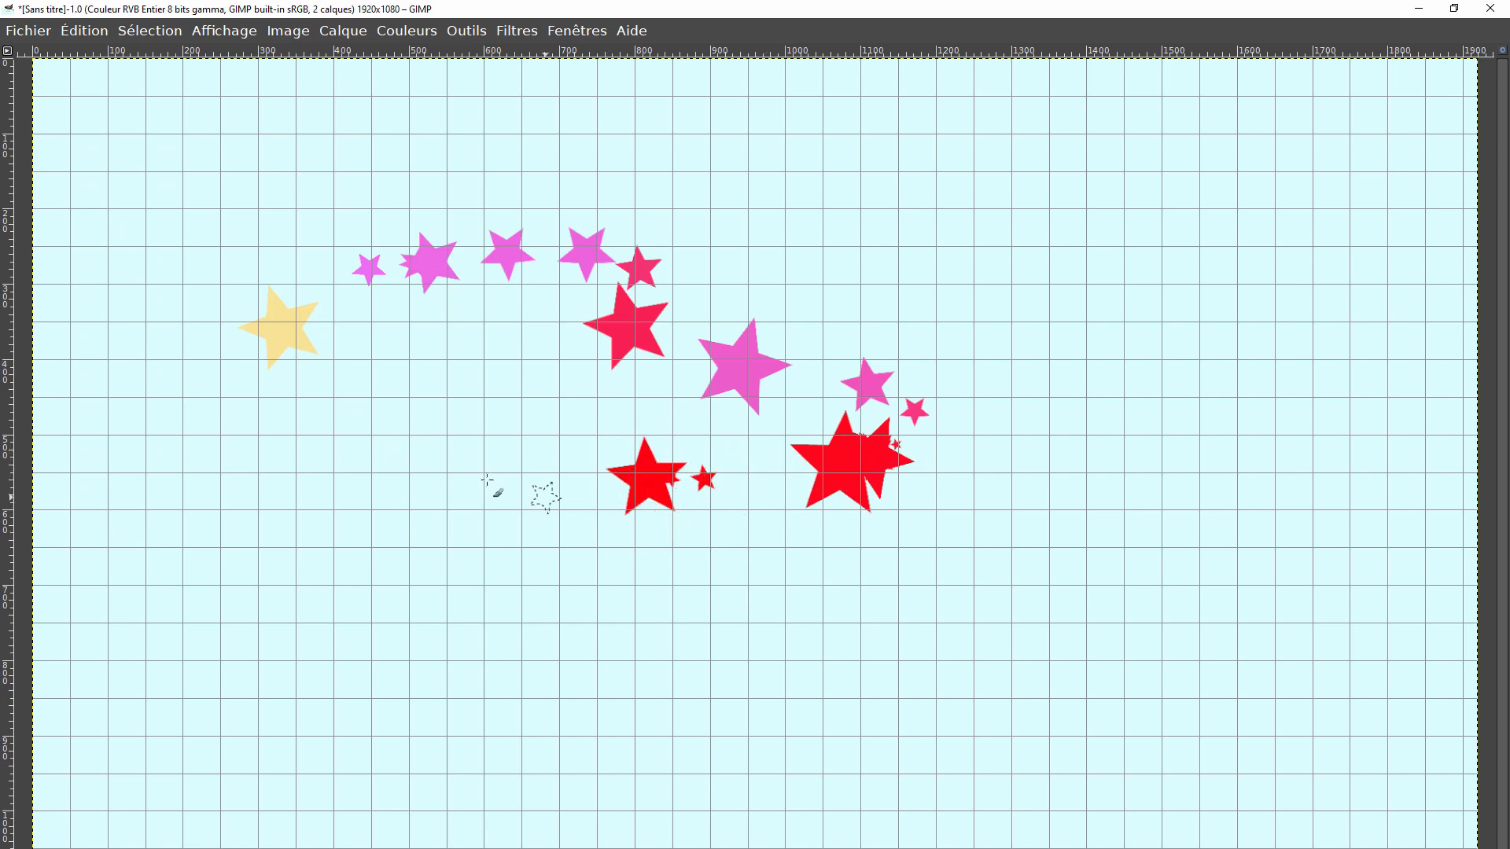
{"action": "key", "text": "ctrl+z"}
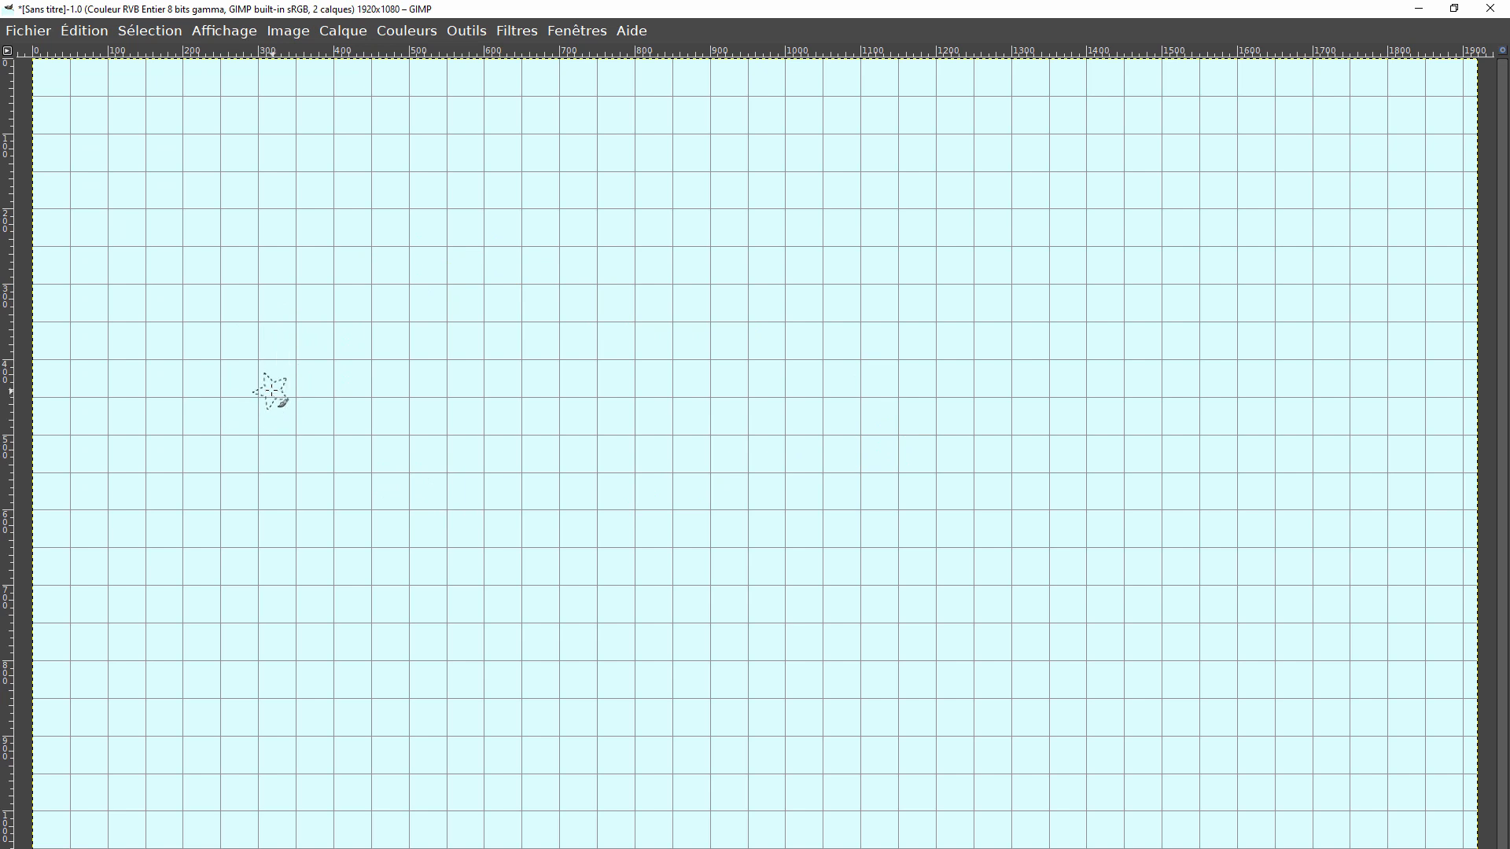
{"action": "left_click", "coordinate": [292, 379]}
{"action": "left_click", "coordinate": [391, 320]}
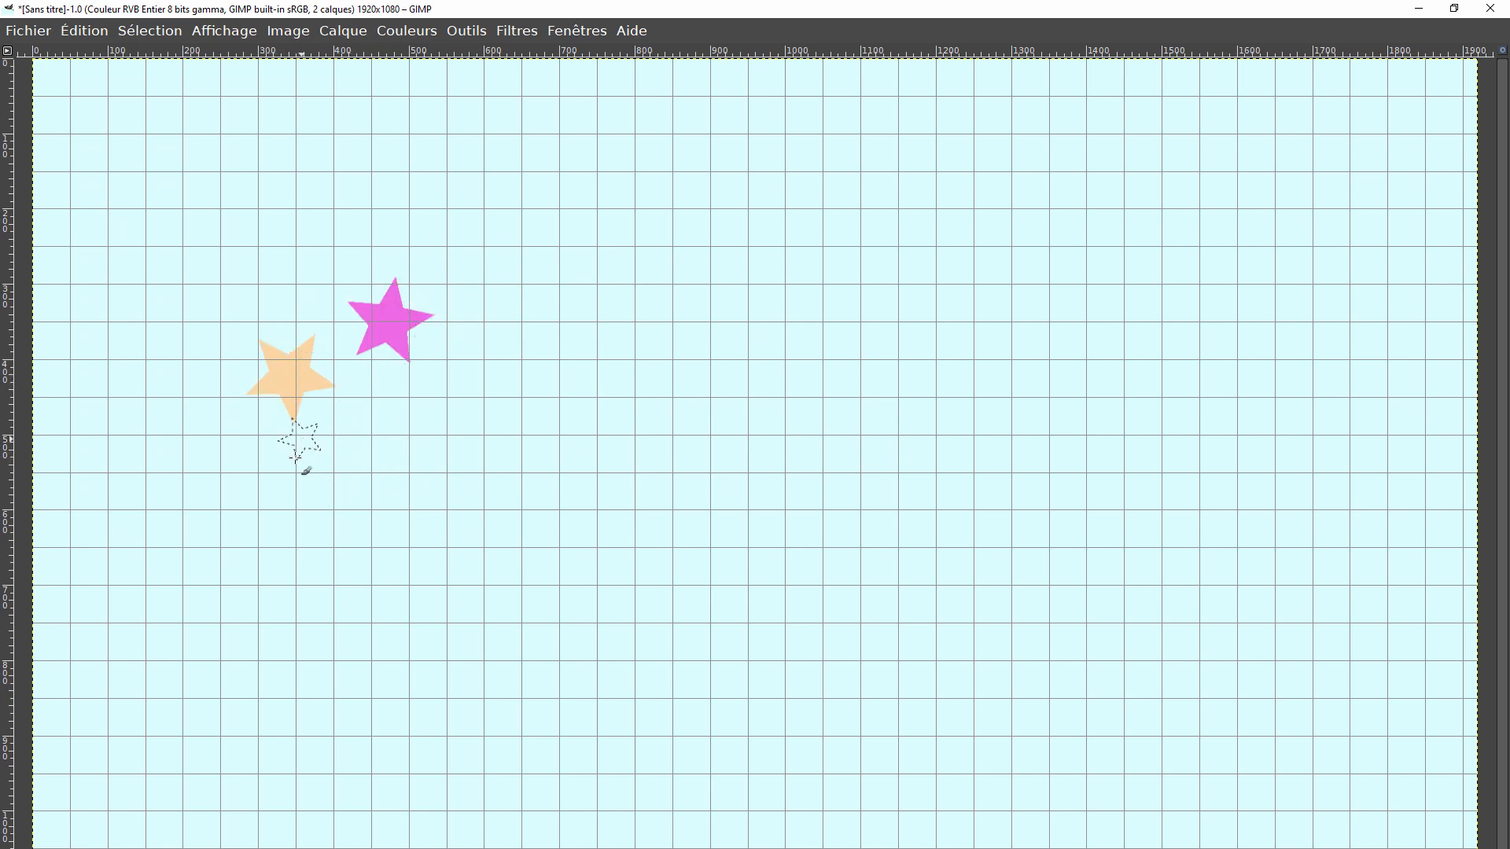
{"action": "left_click", "coordinate": [472, 415]}
{"action": "left_click", "coordinate": [535, 416]}
{"action": "left_click", "coordinate": [612, 378]}
{"action": "left_click", "coordinate": [669, 325]}
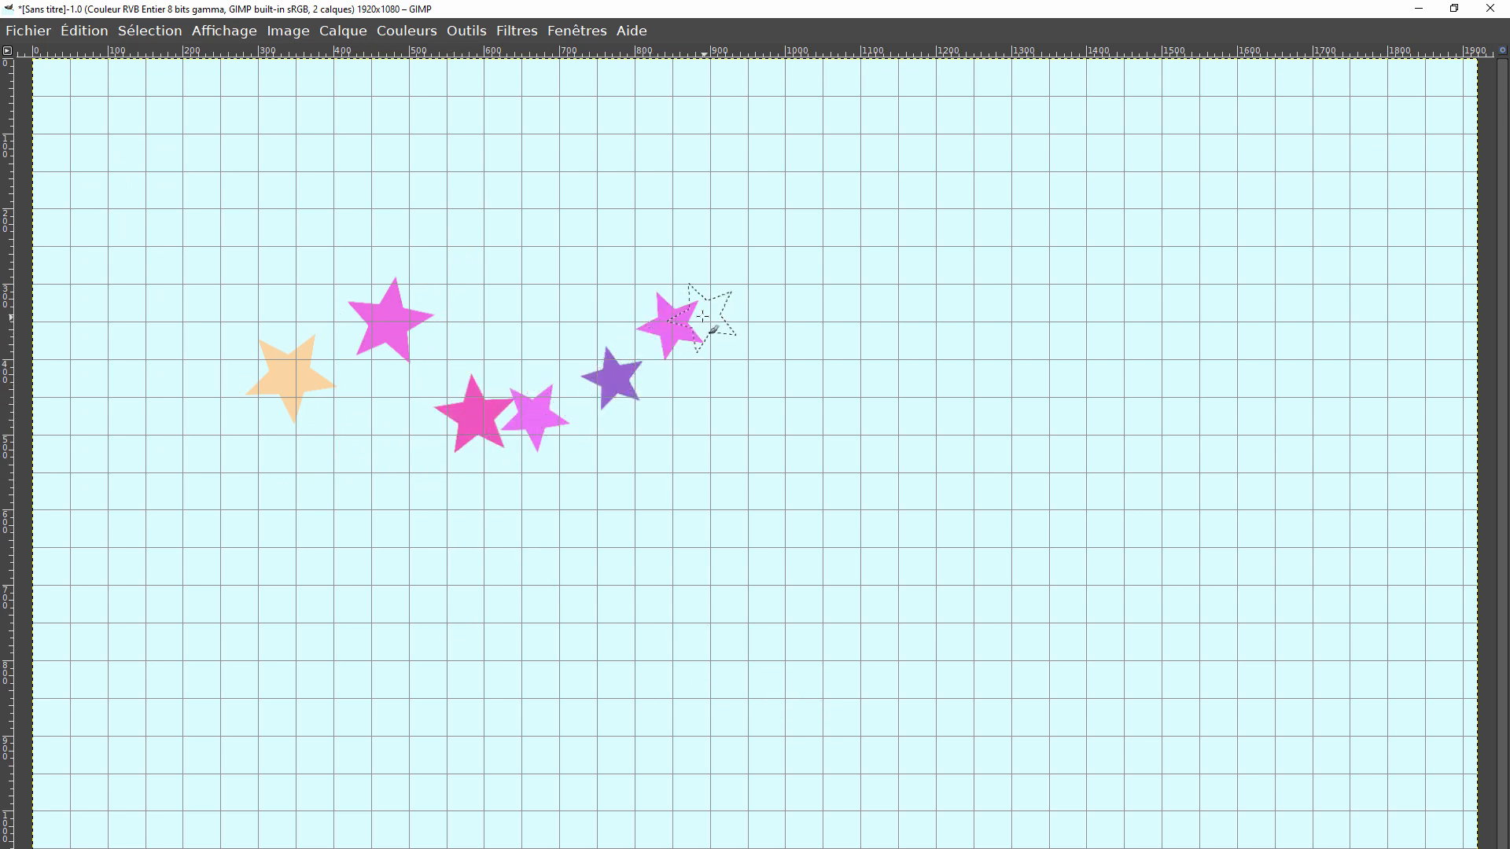
- Stamp single stars above and right of the zigzag, working back down, and undo the lowest two
{"action": "left_click", "coordinate": [818, 223]}
{"action": "left_click", "coordinate": [796, 255]}
{"action": "left_click", "coordinate": [759, 362]}
{"action": "left_click", "coordinate": [626, 460]}
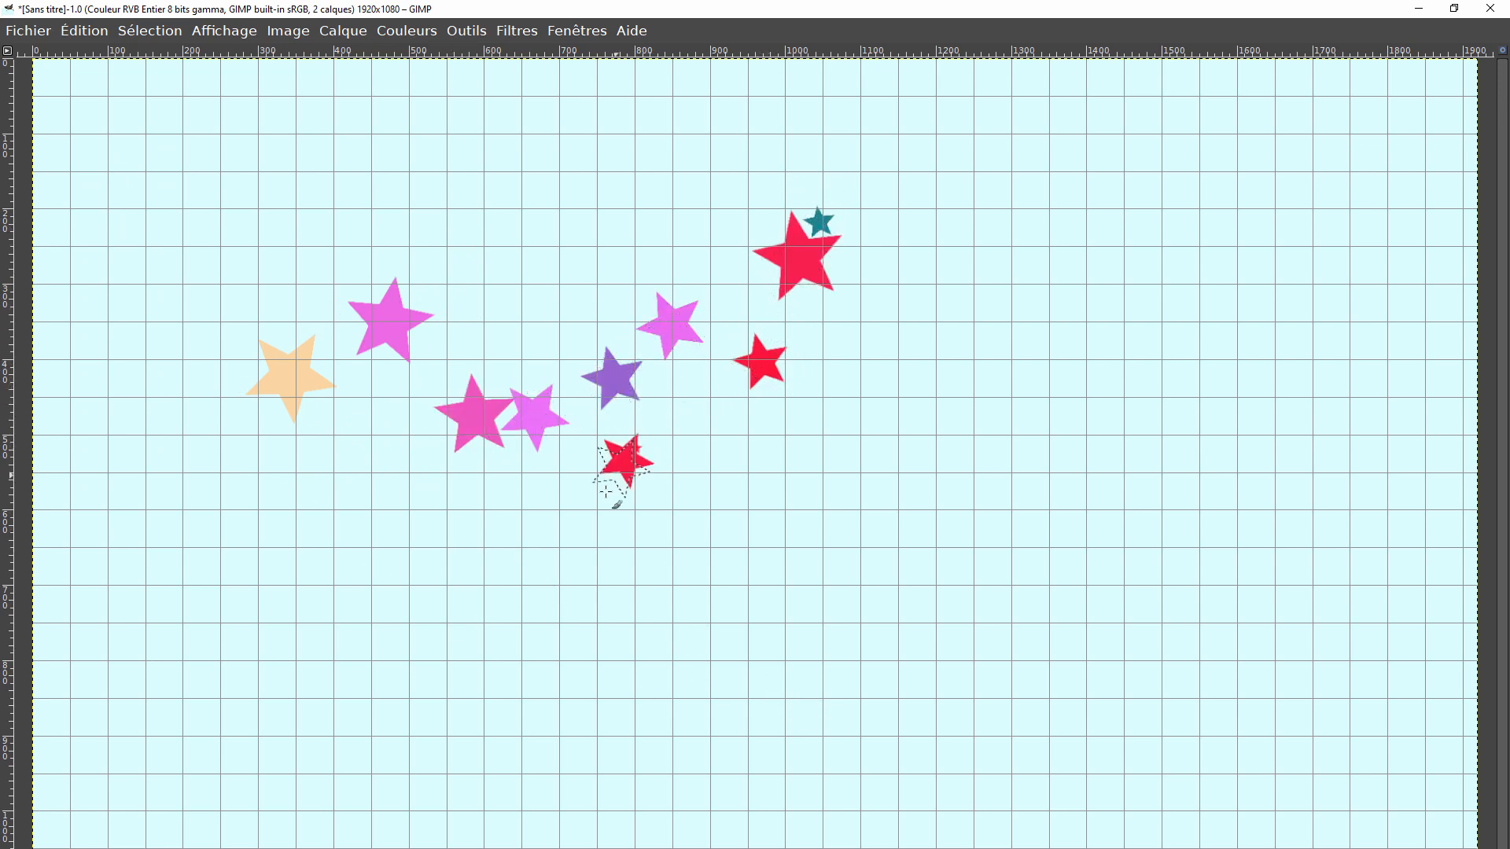
{"action": "left_click", "coordinate": [611, 498]}
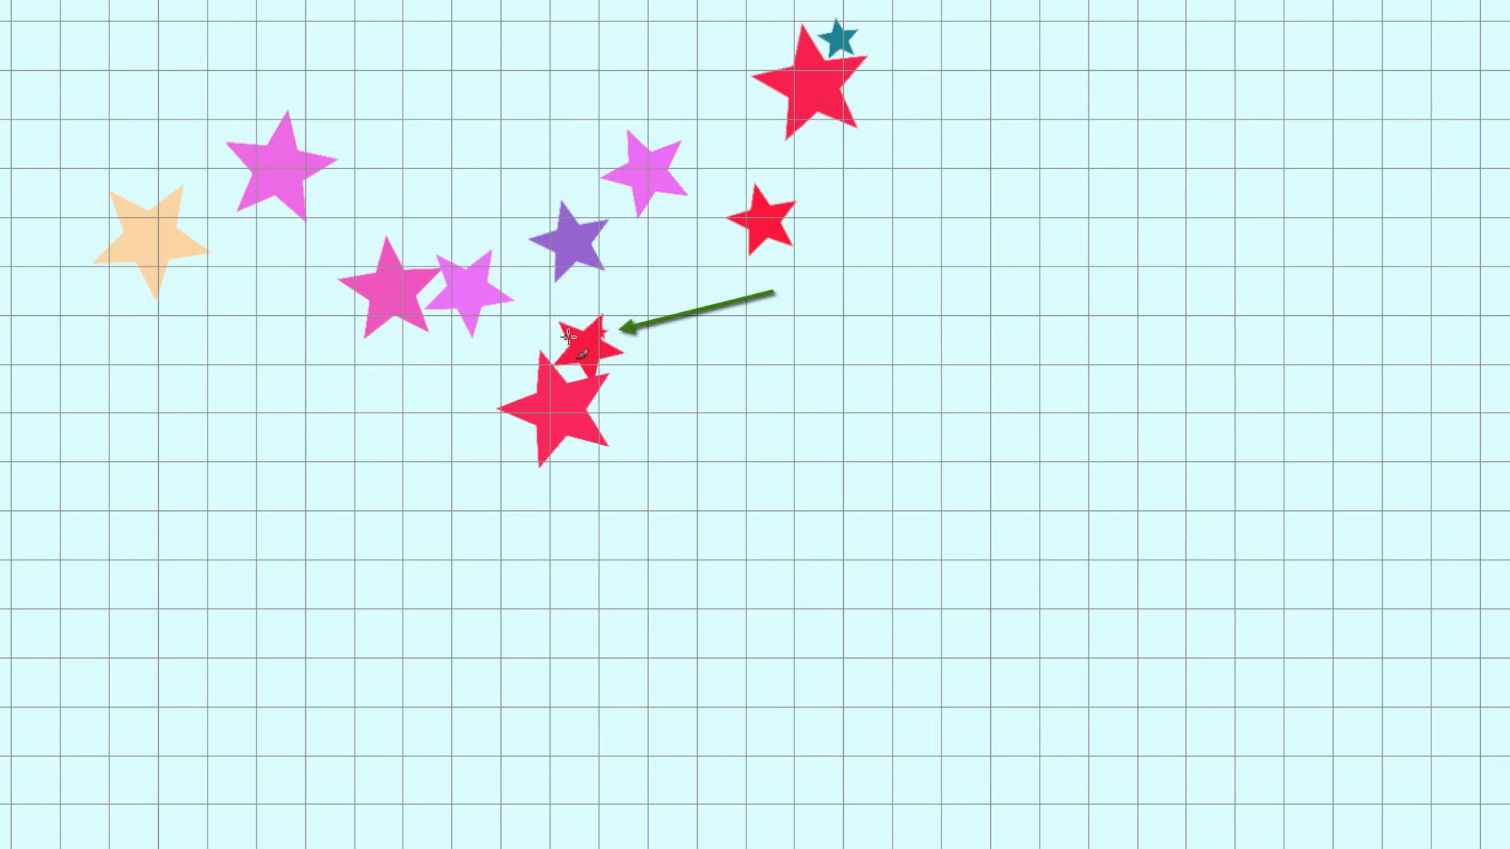
{"action": "key", "text": "ctrl+z"}
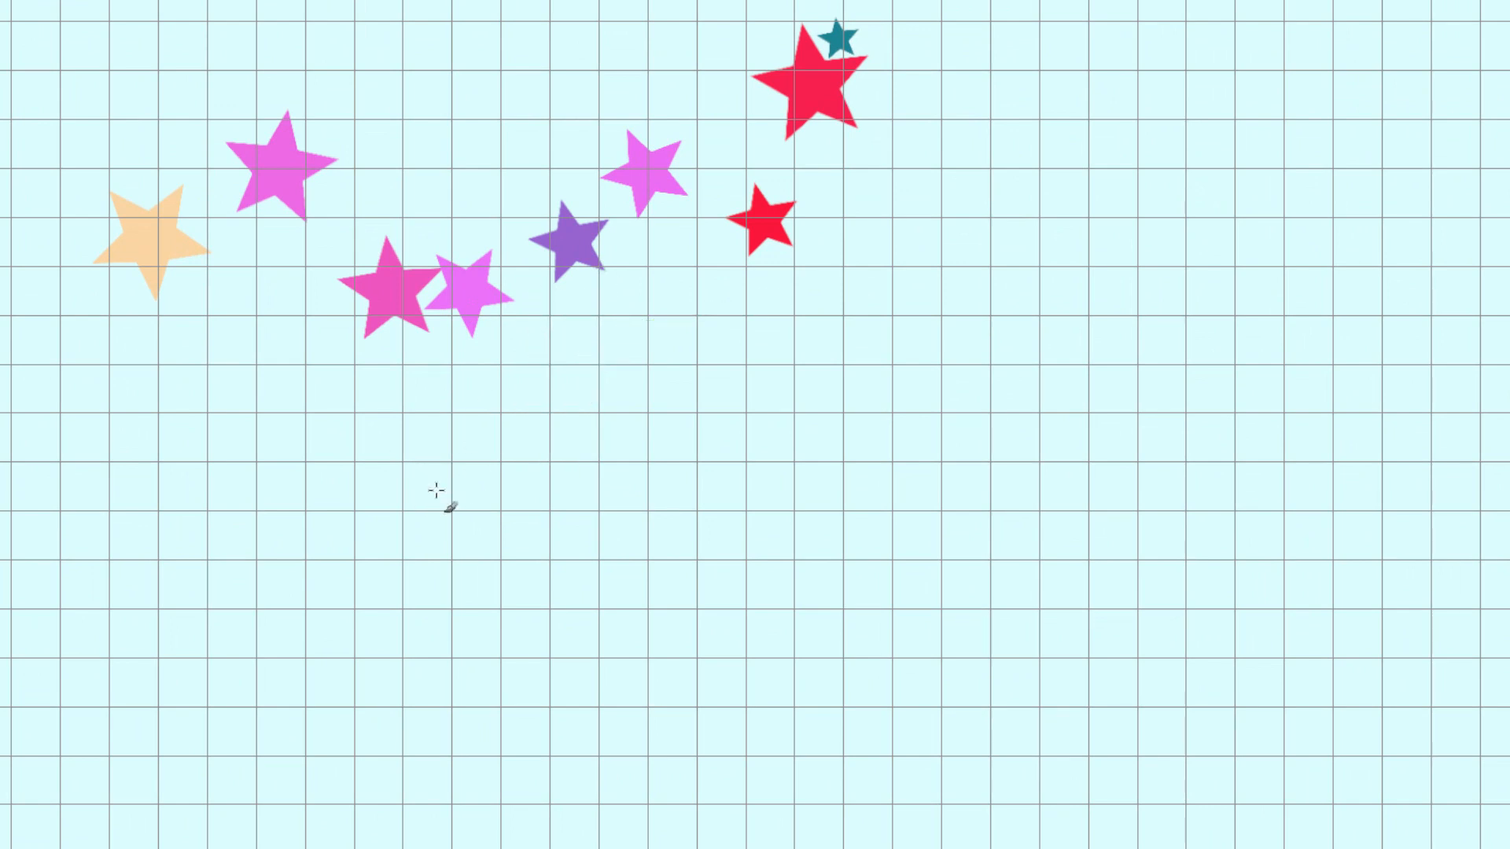
- Stamp seven more single stars in two short rows below the existing ones, working rightward
{"action": "left_click", "coordinate": [470, 436]}
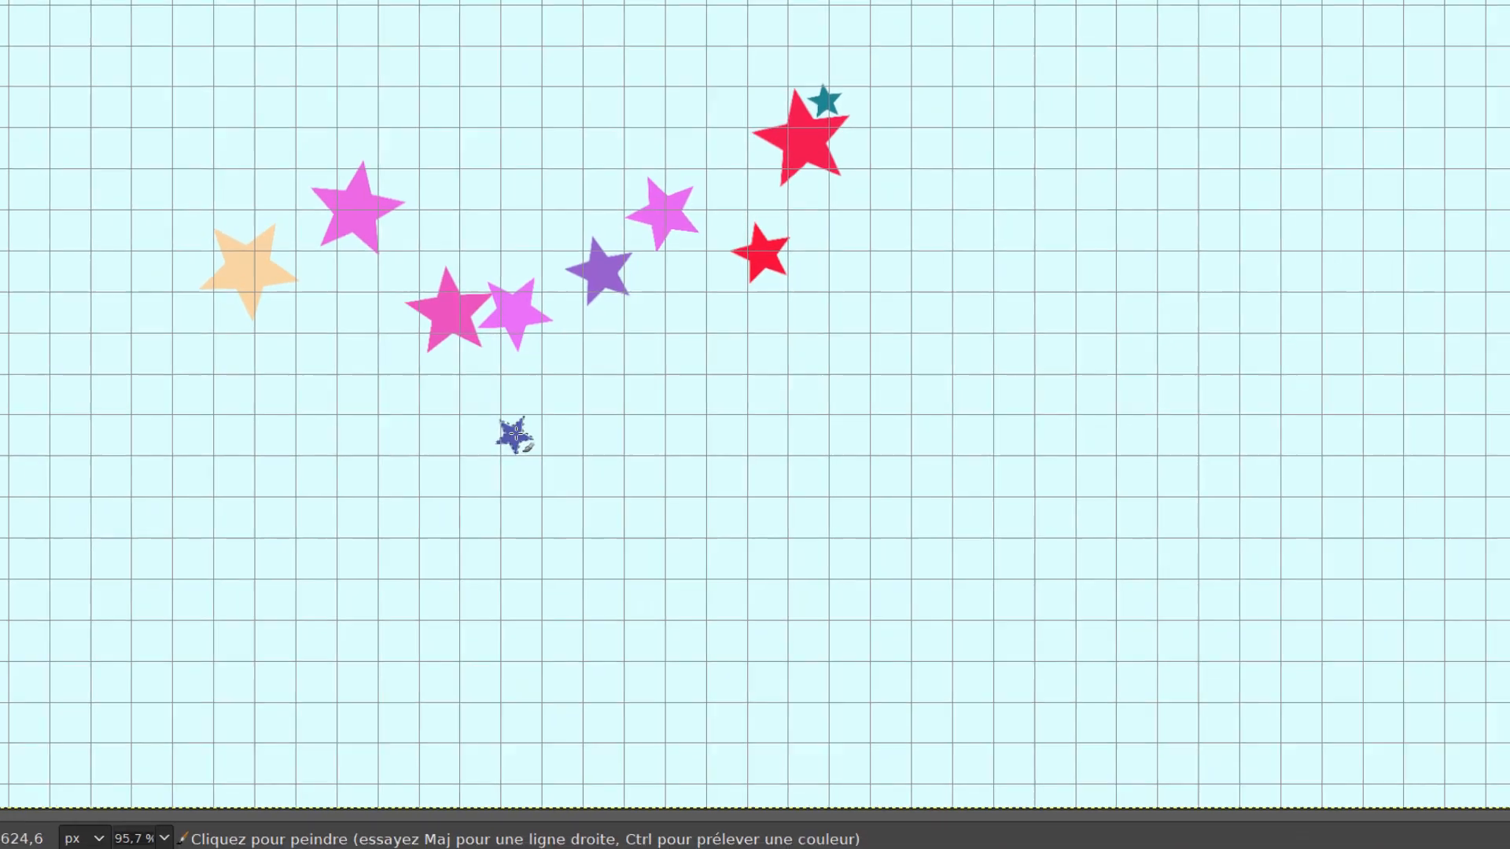
{"action": "left_click", "coordinate": [560, 429]}
{"action": "left_click", "coordinate": [662, 425]}
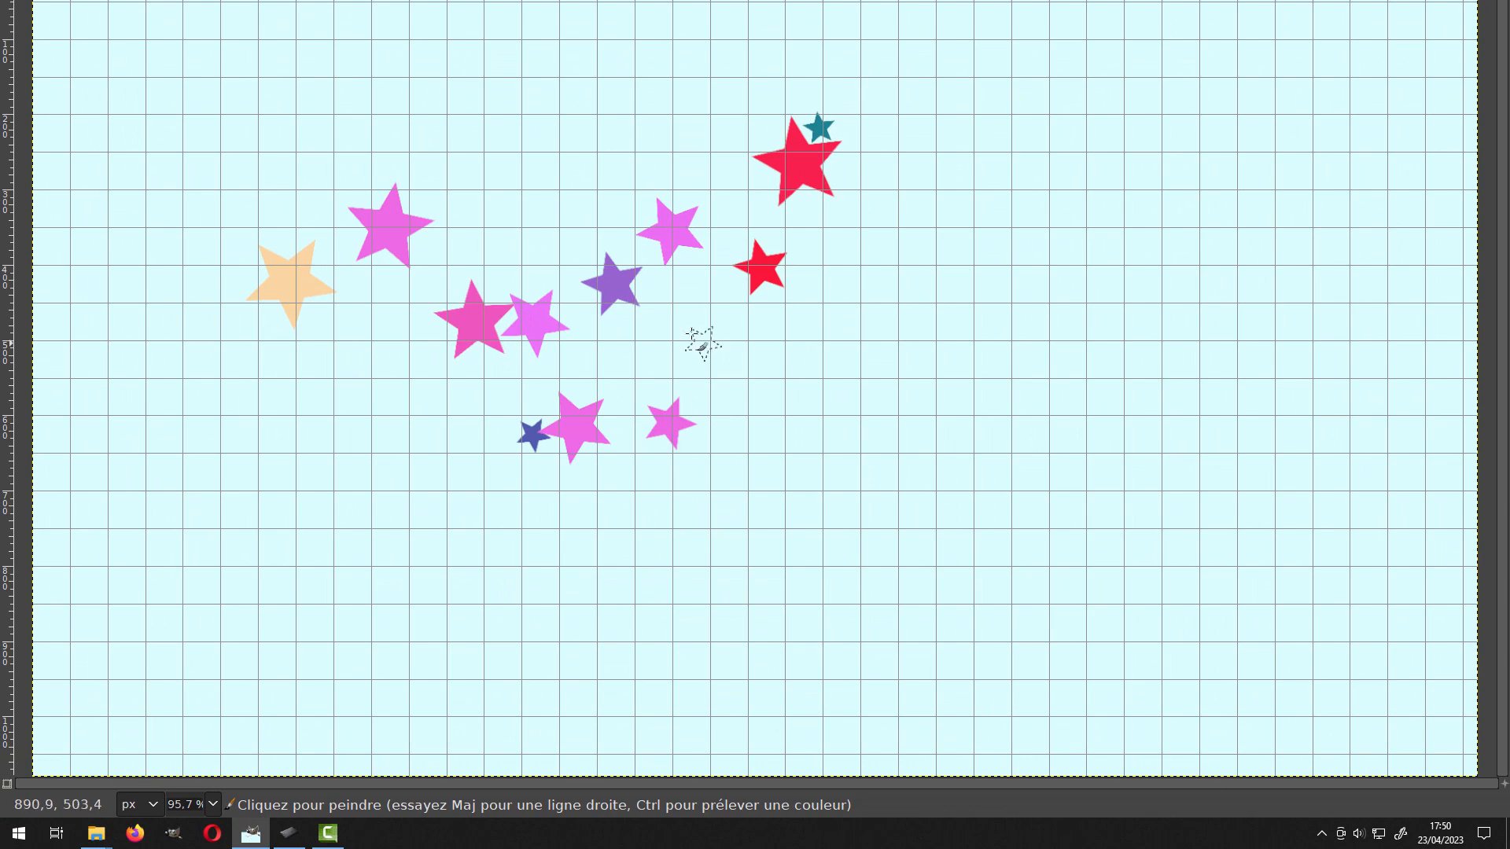
{"action": "left_click", "coordinate": [691, 328]}
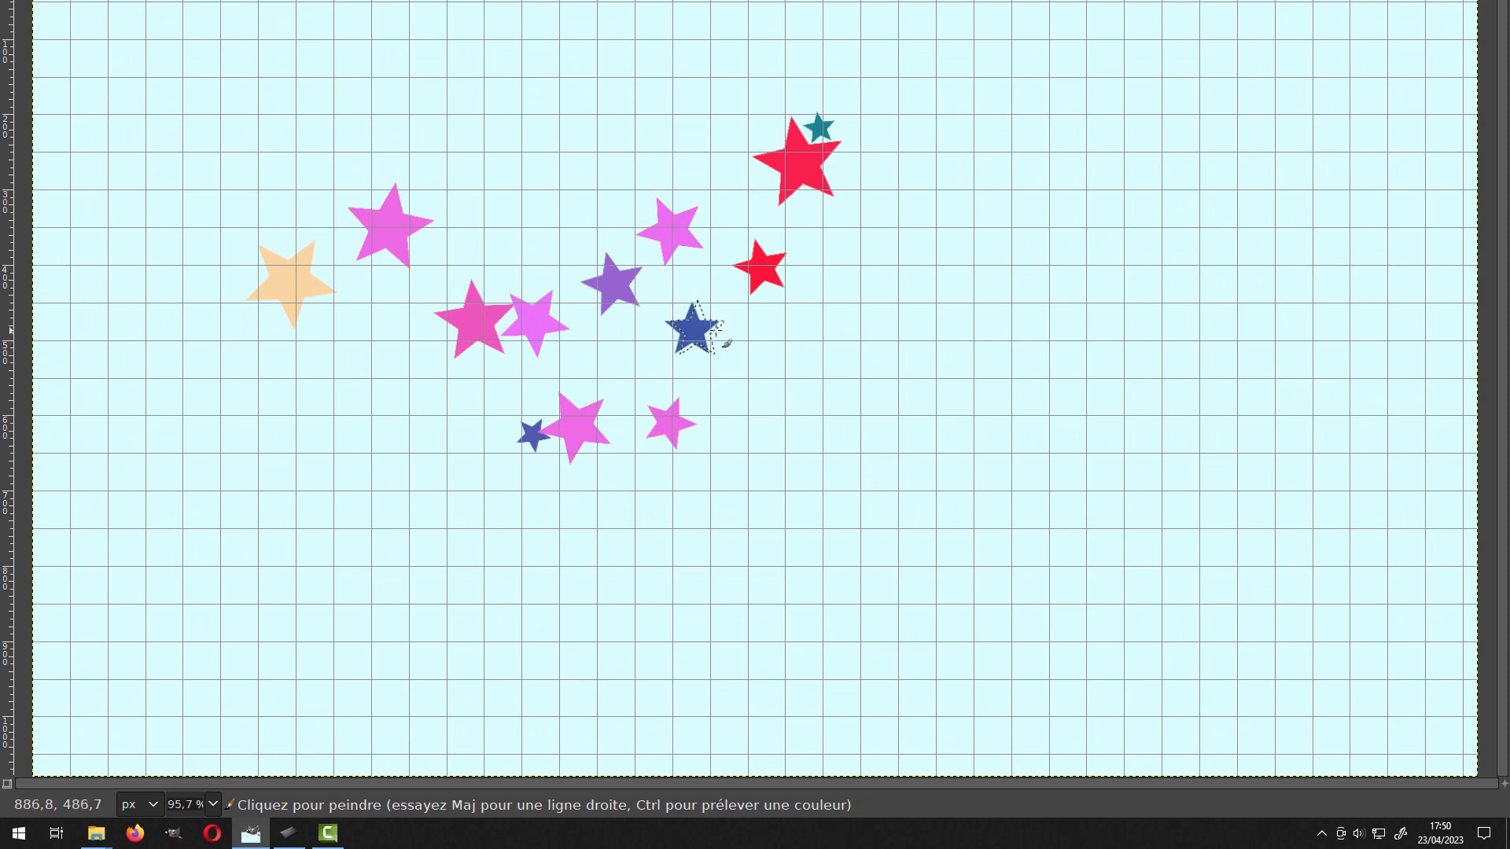
{"action": "left_click", "coordinate": [762, 338]}
{"action": "left_click", "coordinate": [824, 341]}
{"action": "left_click", "coordinate": [864, 330]}
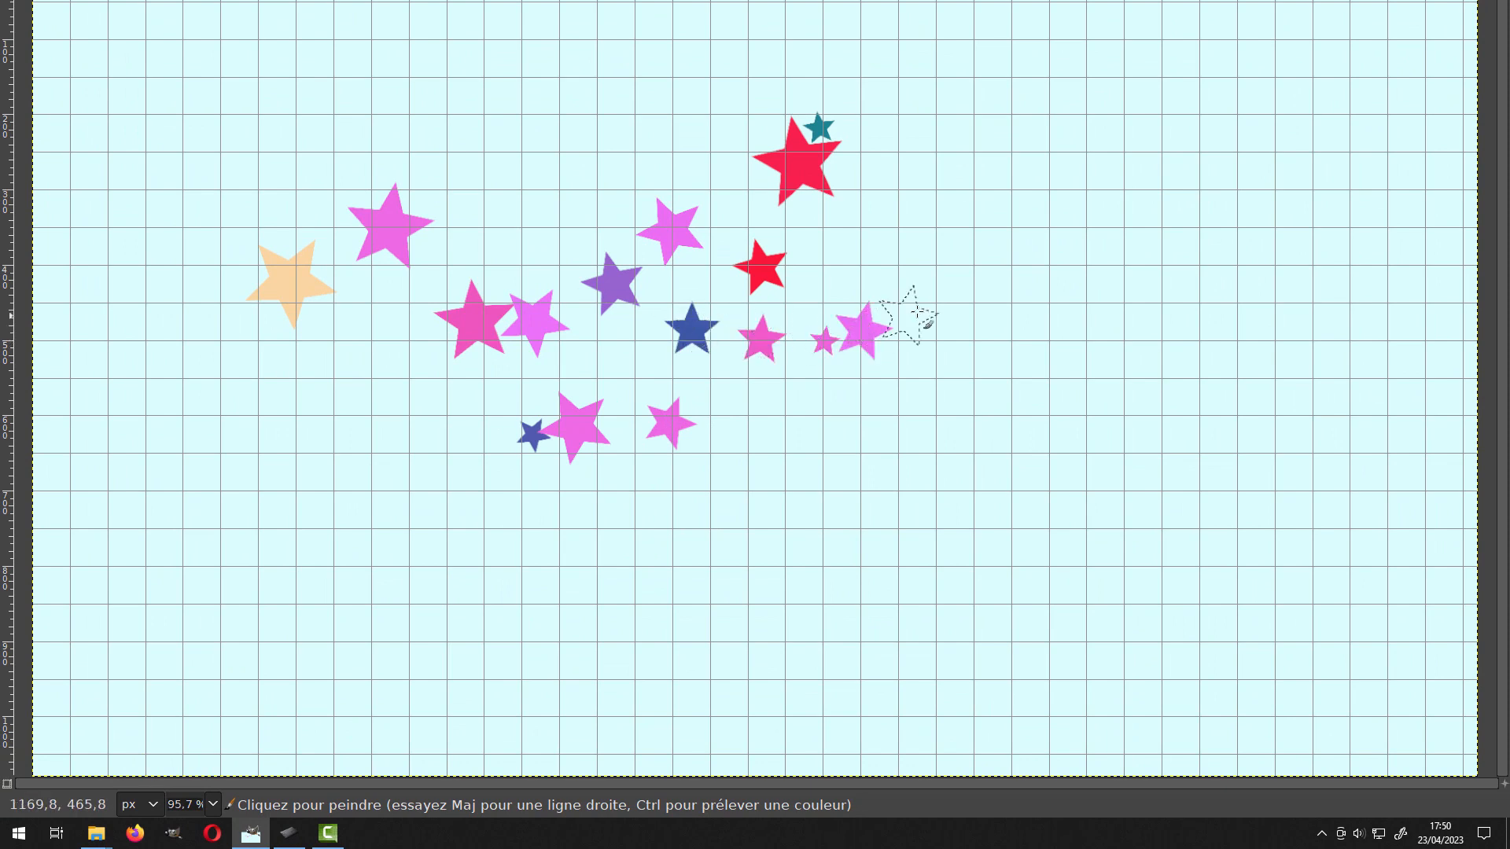
{"action": "left_click", "coordinate": [648, 84]}
{"action": "left_click", "coordinate": [535, 61]}
{"action": "left_click", "coordinate": [432, 96]}
{"action": "left_click", "coordinate": [384, 114]}
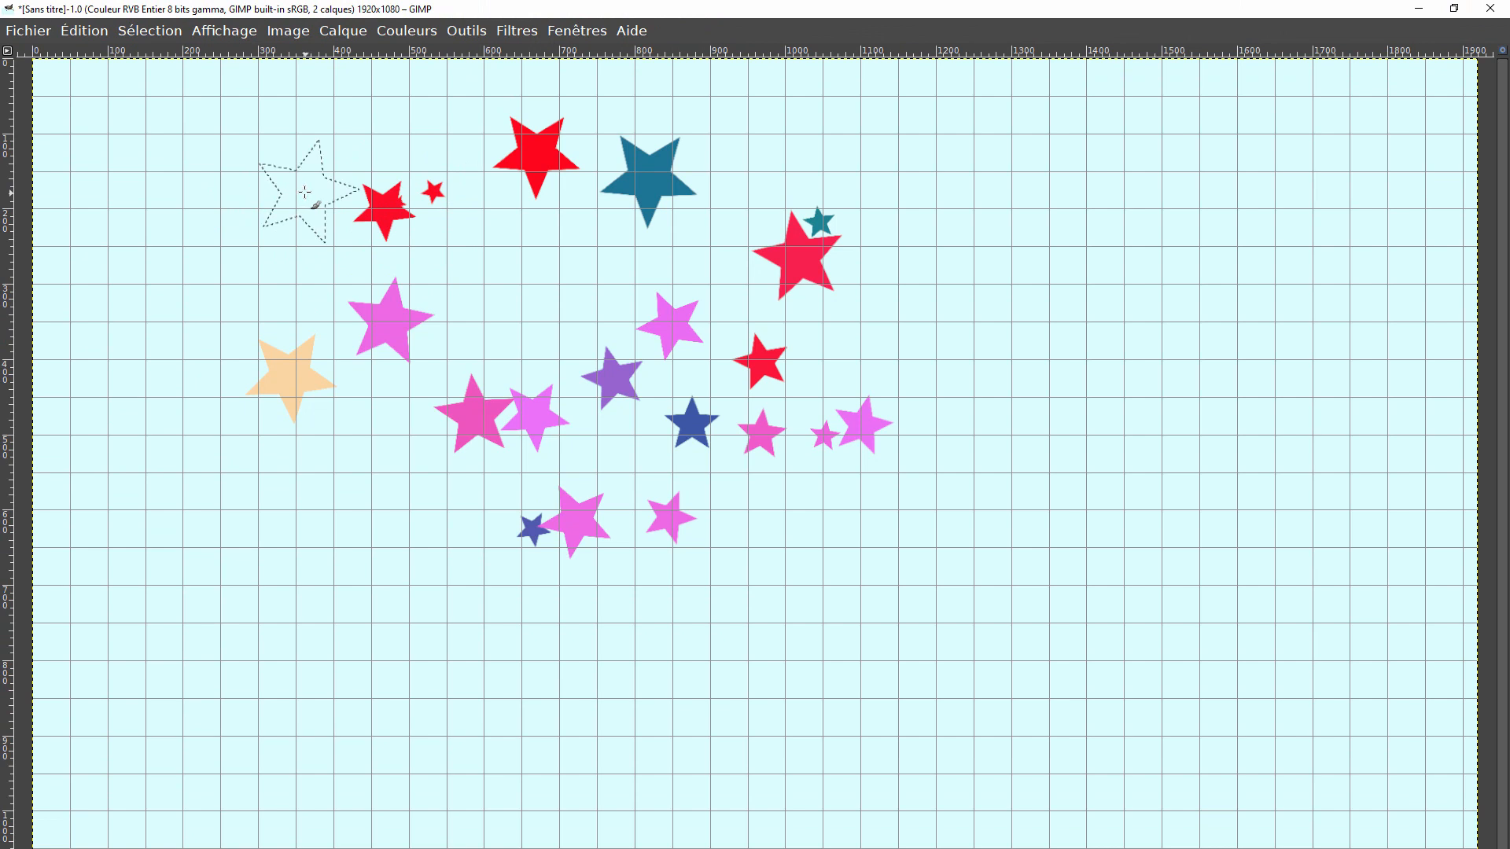
{"action": "key", "text": "ctrl+z"}
- Paint short star strokes rightward along the upper part of the canvas, with one single stamp near the right end
{"action": "left_click_drag", "start_coordinate": [297, 191], "coordinate": [522, 200]}
{"action": "left_click_drag", "start_coordinate": [614, 135], "coordinate": [565, 232]}
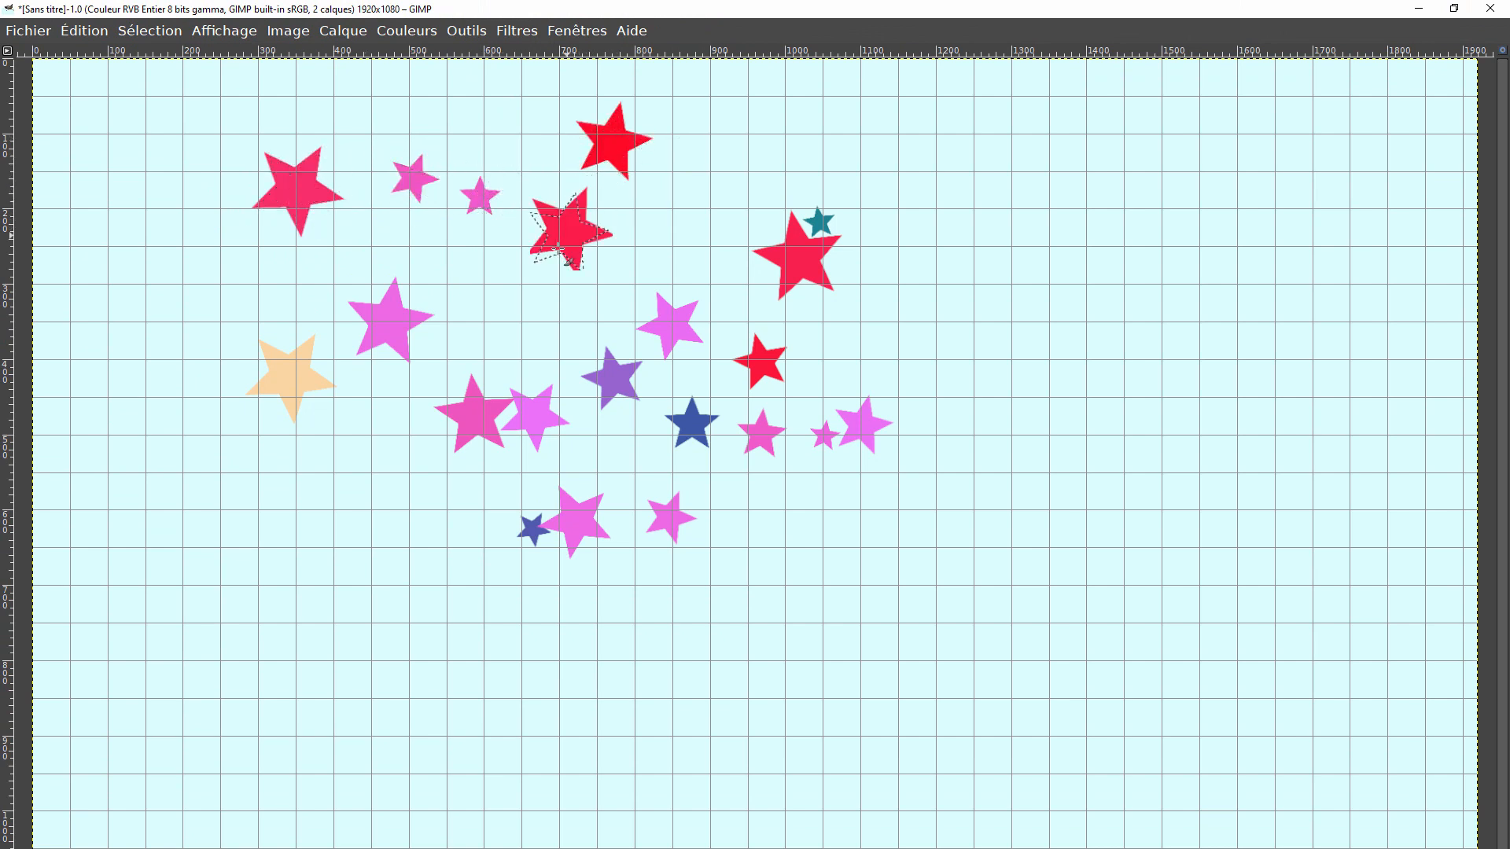
{"action": "left_click_drag", "start_coordinate": [696, 150], "coordinate": [873, 148]}
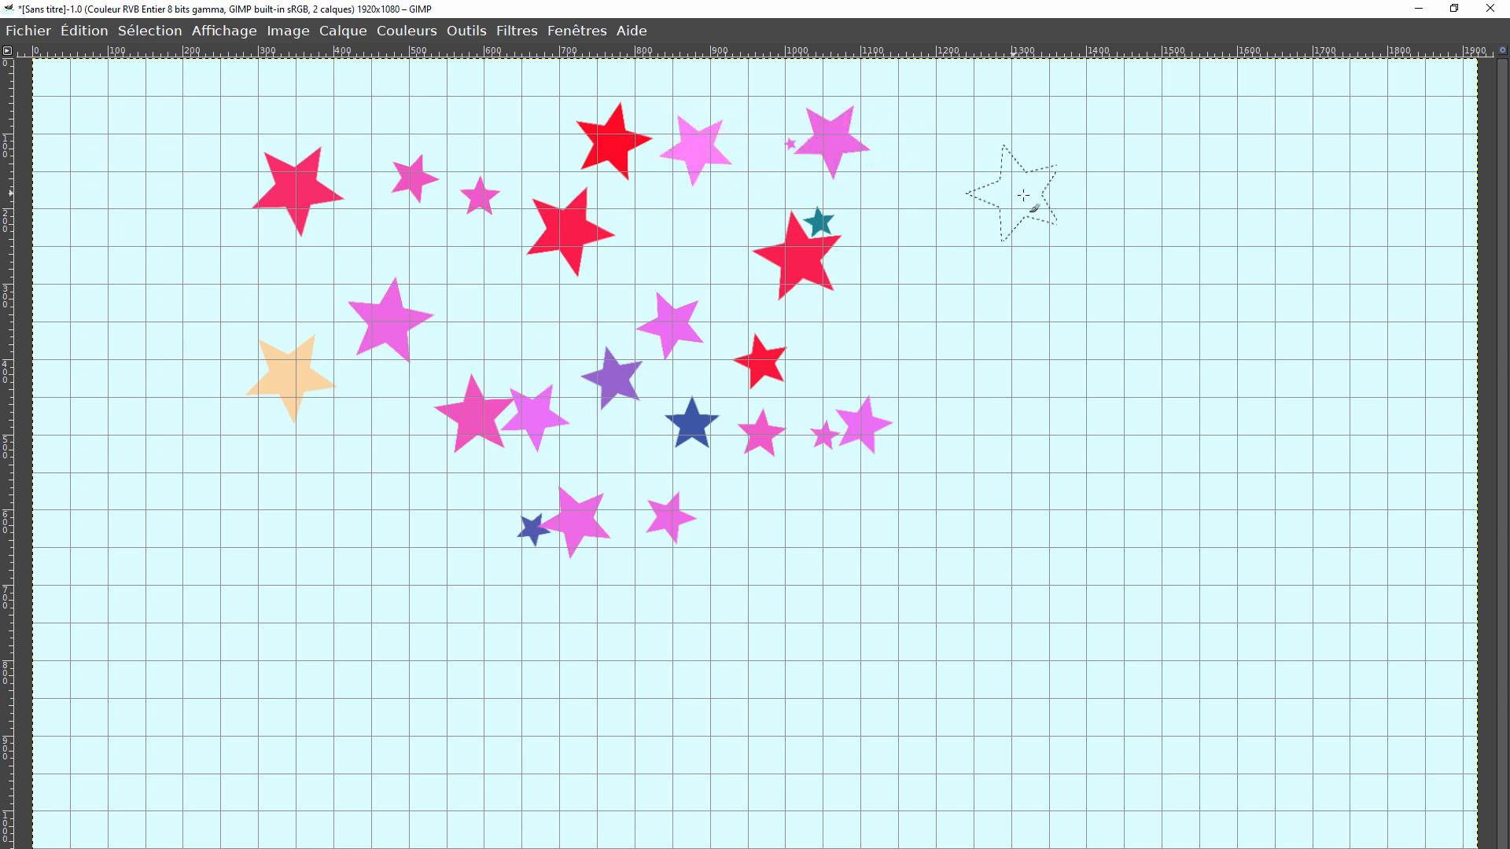
{"action": "left_click", "coordinate": [951, 227]}
{"action": "left_click_drag", "start_coordinate": [1013, 243], "coordinate": [1124, 275]}
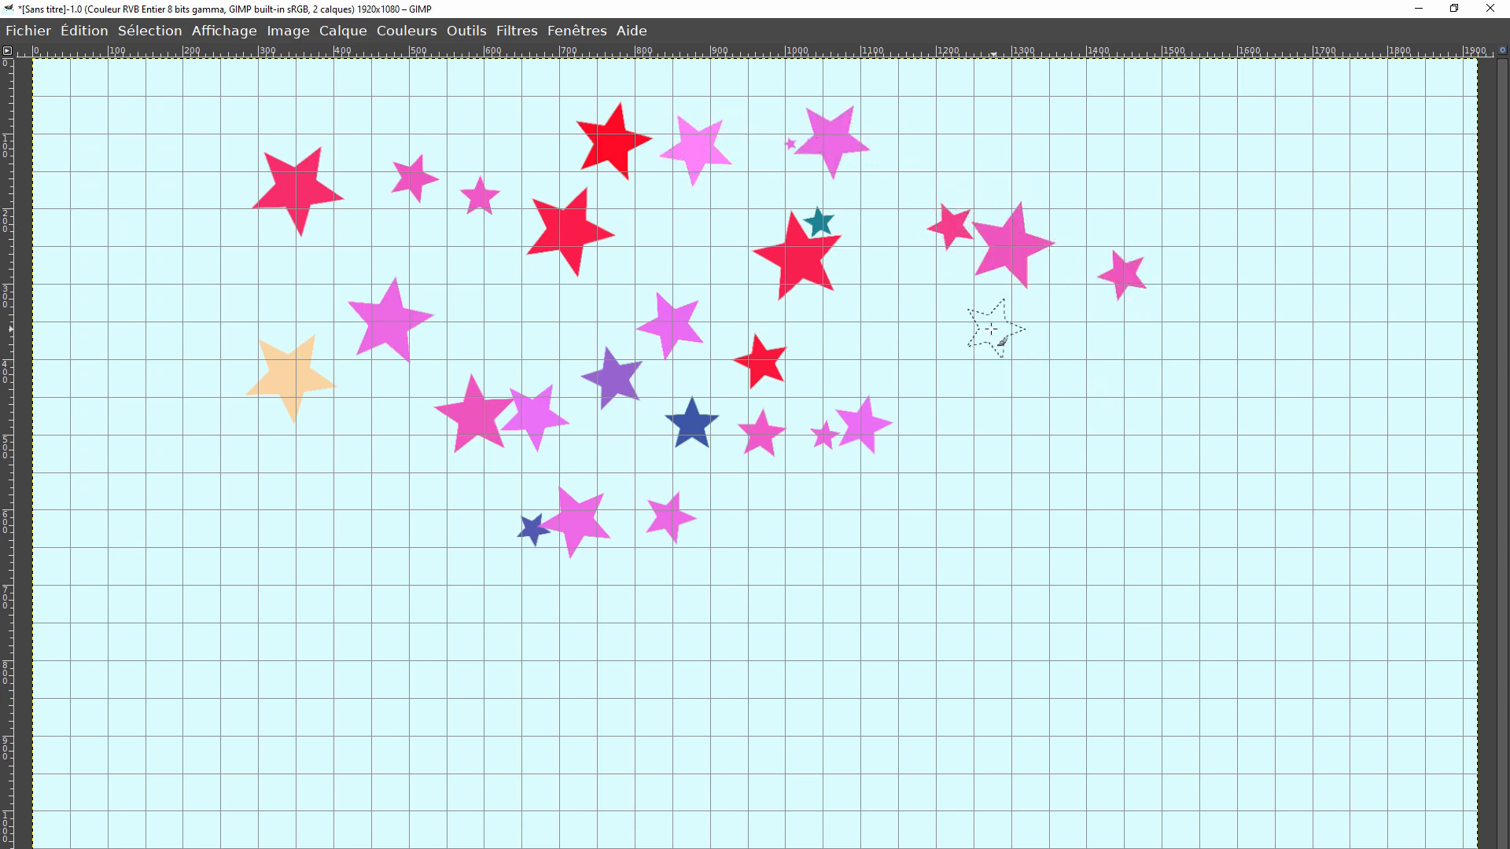
- Continue the stars down the right side and back leftward below the centre, undoing one diagonal stroke and repainting it with shorter ones
{"action": "left_click", "coordinate": [992, 329]}
{"action": "left_click_drag", "start_coordinate": [1054, 431], "coordinate": [928, 554]}
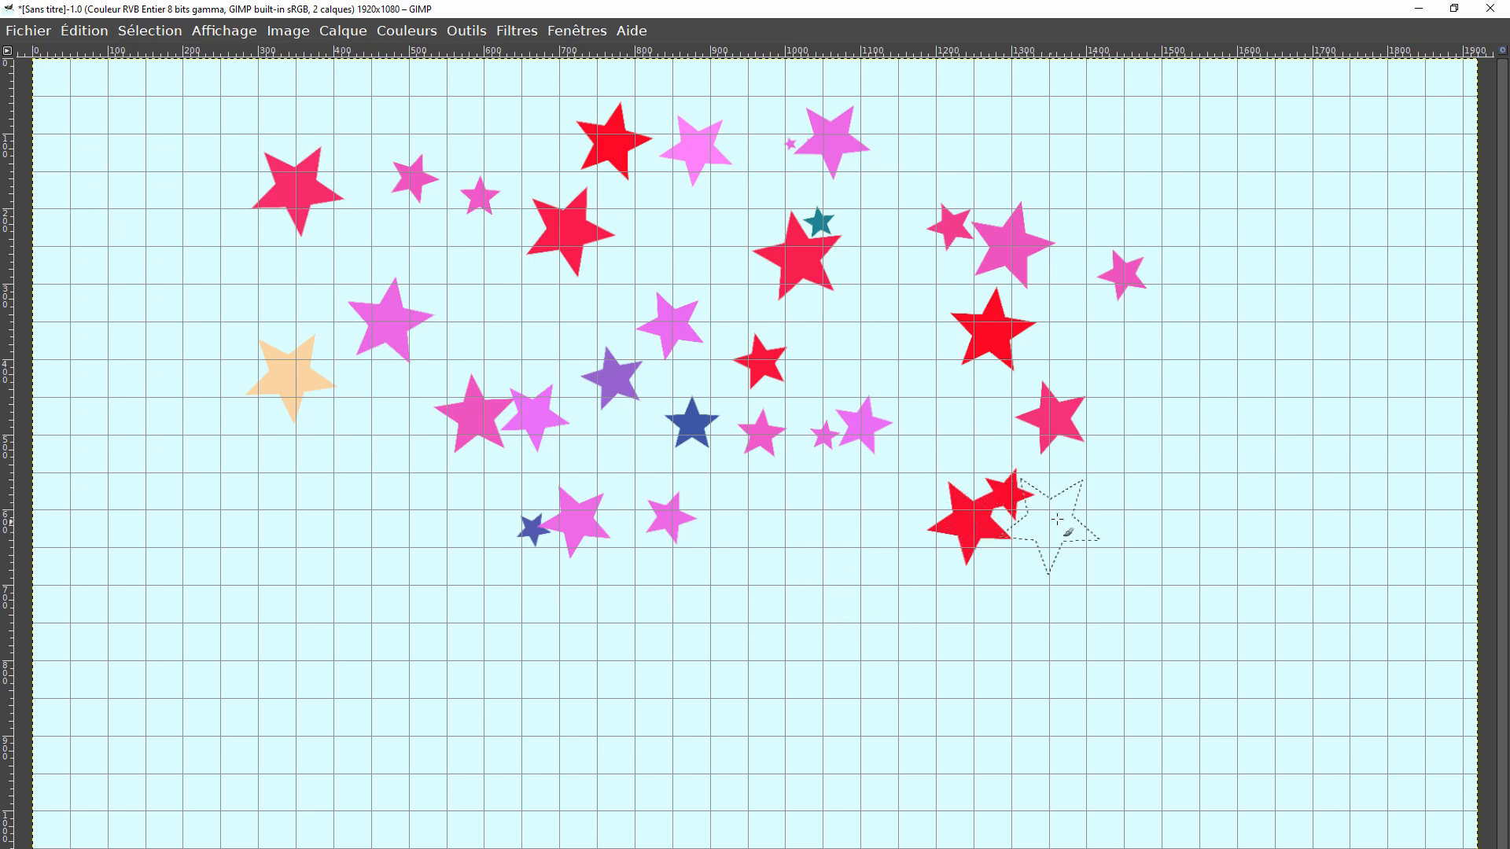
{"action": "key", "text": "ctrl+z"}
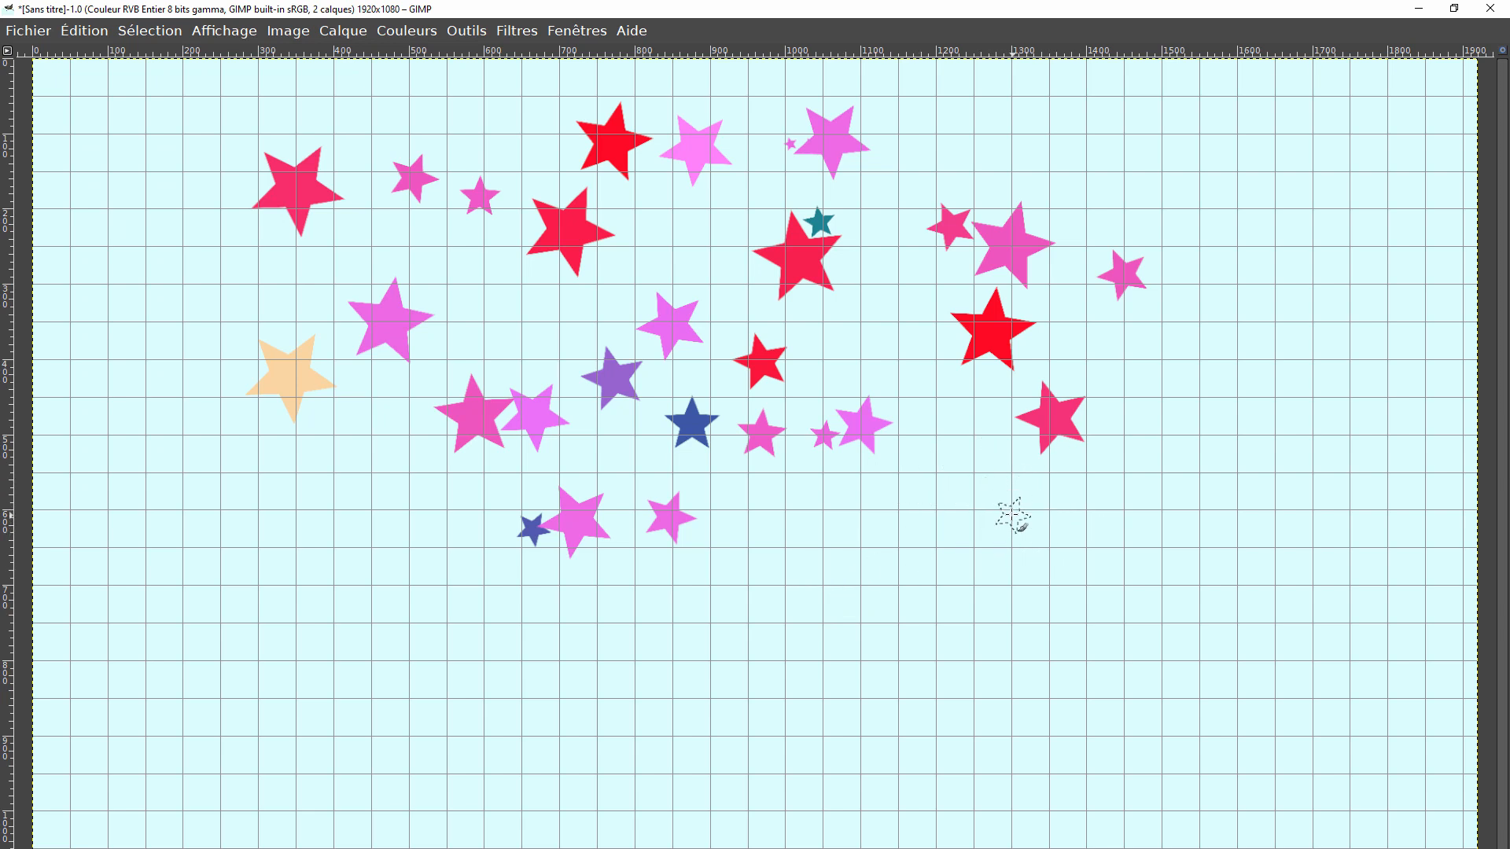
{"action": "left_click_drag", "start_coordinate": [1012, 513], "coordinate": [944, 516]}
{"action": "mouse_move", "coordinate": [773, 517]}
{"action": "left_mouse_down"}
{"action": "mouse_move", "coordinate": [735, 590]}
{"action": "mouse_move", "coordinate": [702, 606]}
{"action": "left_mouse_up"}
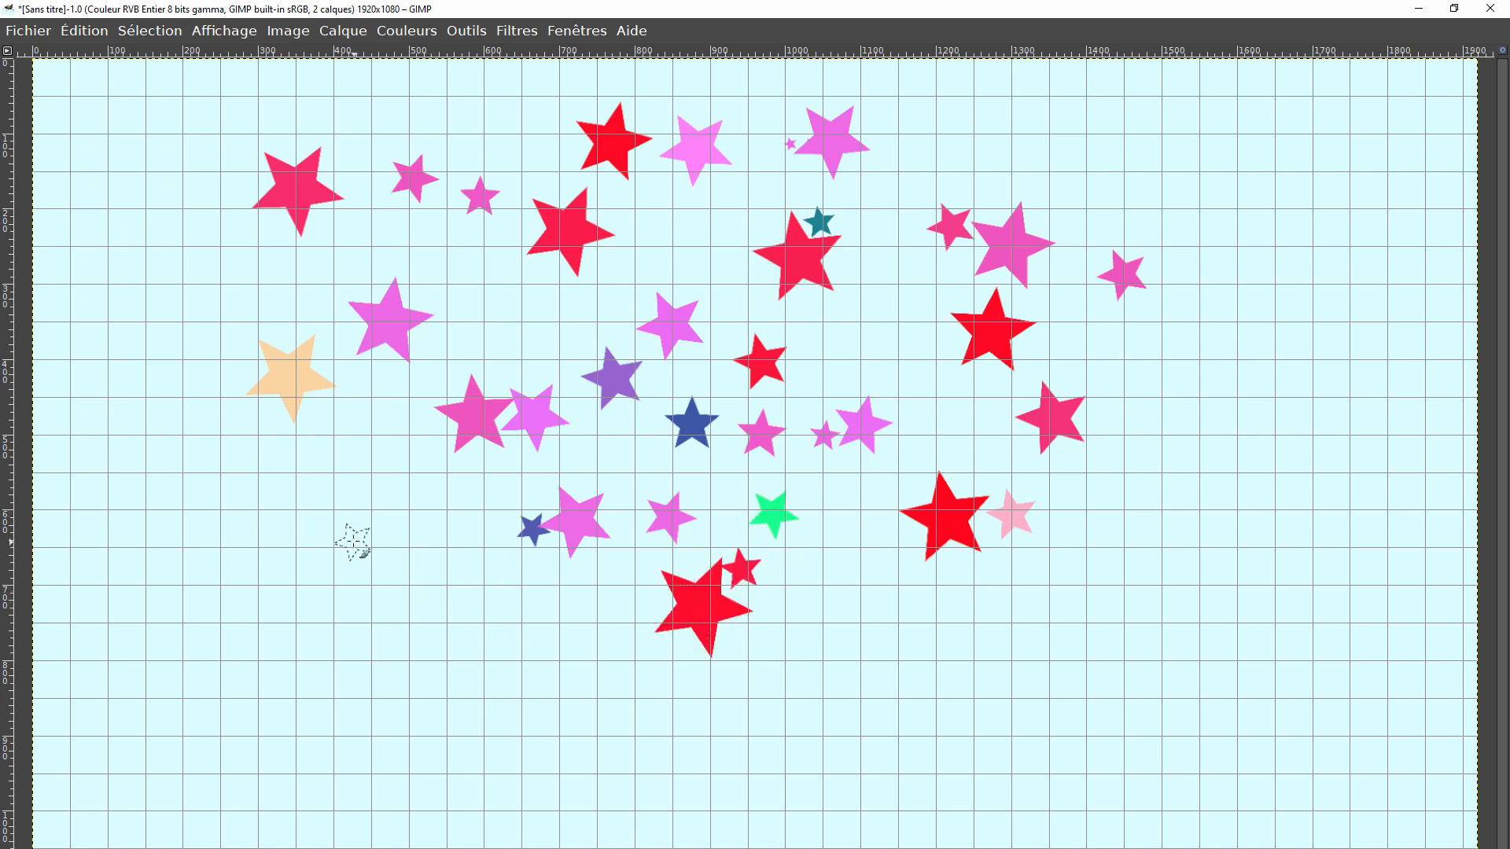
- Set the brush dynamics gradient to Blue Green, stamp a test star, and clear the layer with the canvas shown at full width
{"action": "key", "text": "Tab"}
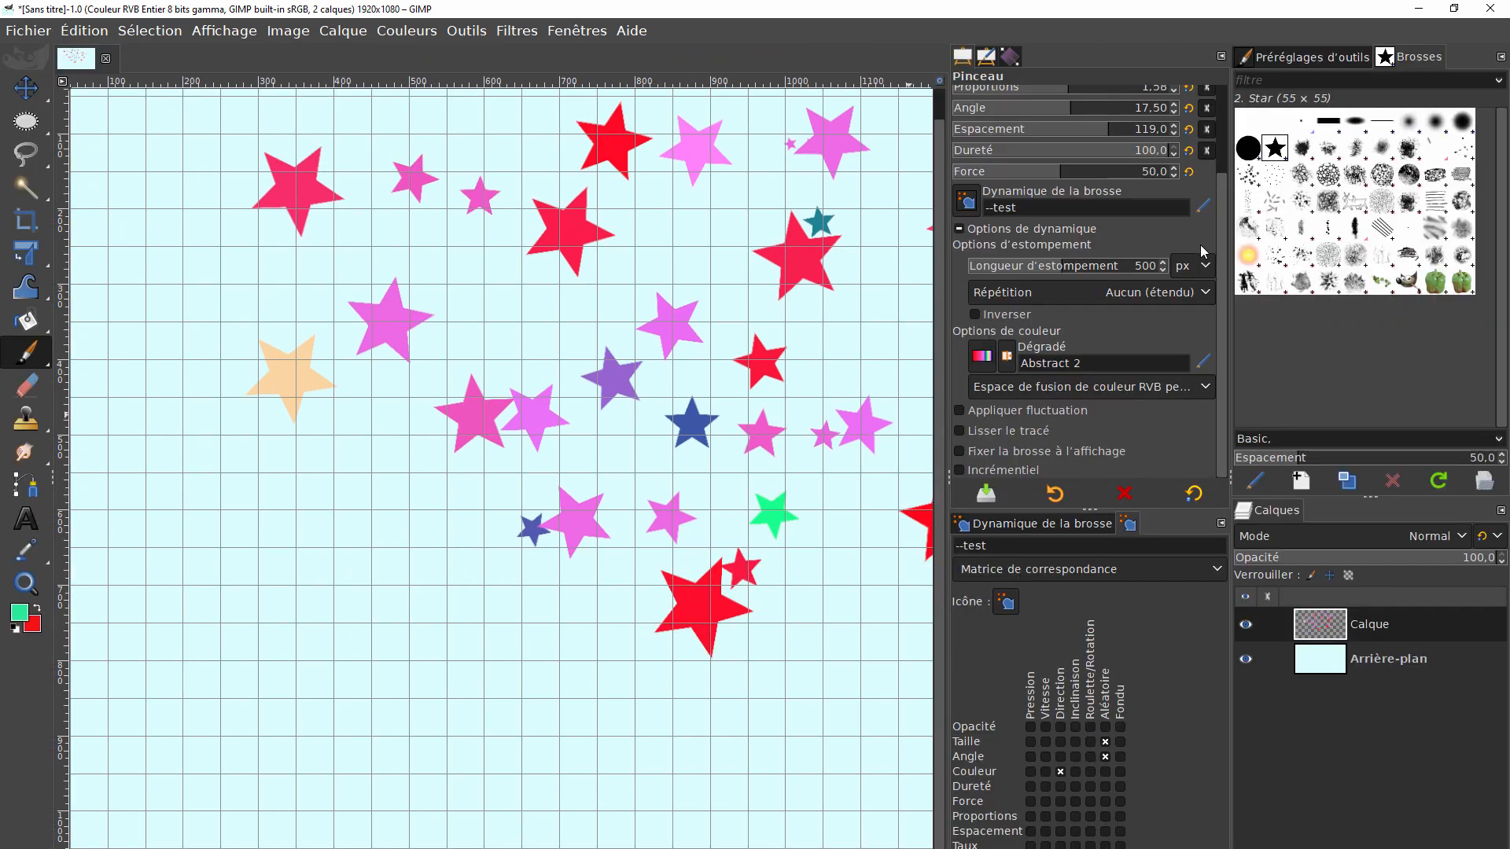
{"action": "left_click", "coordinate": [980, 359]}
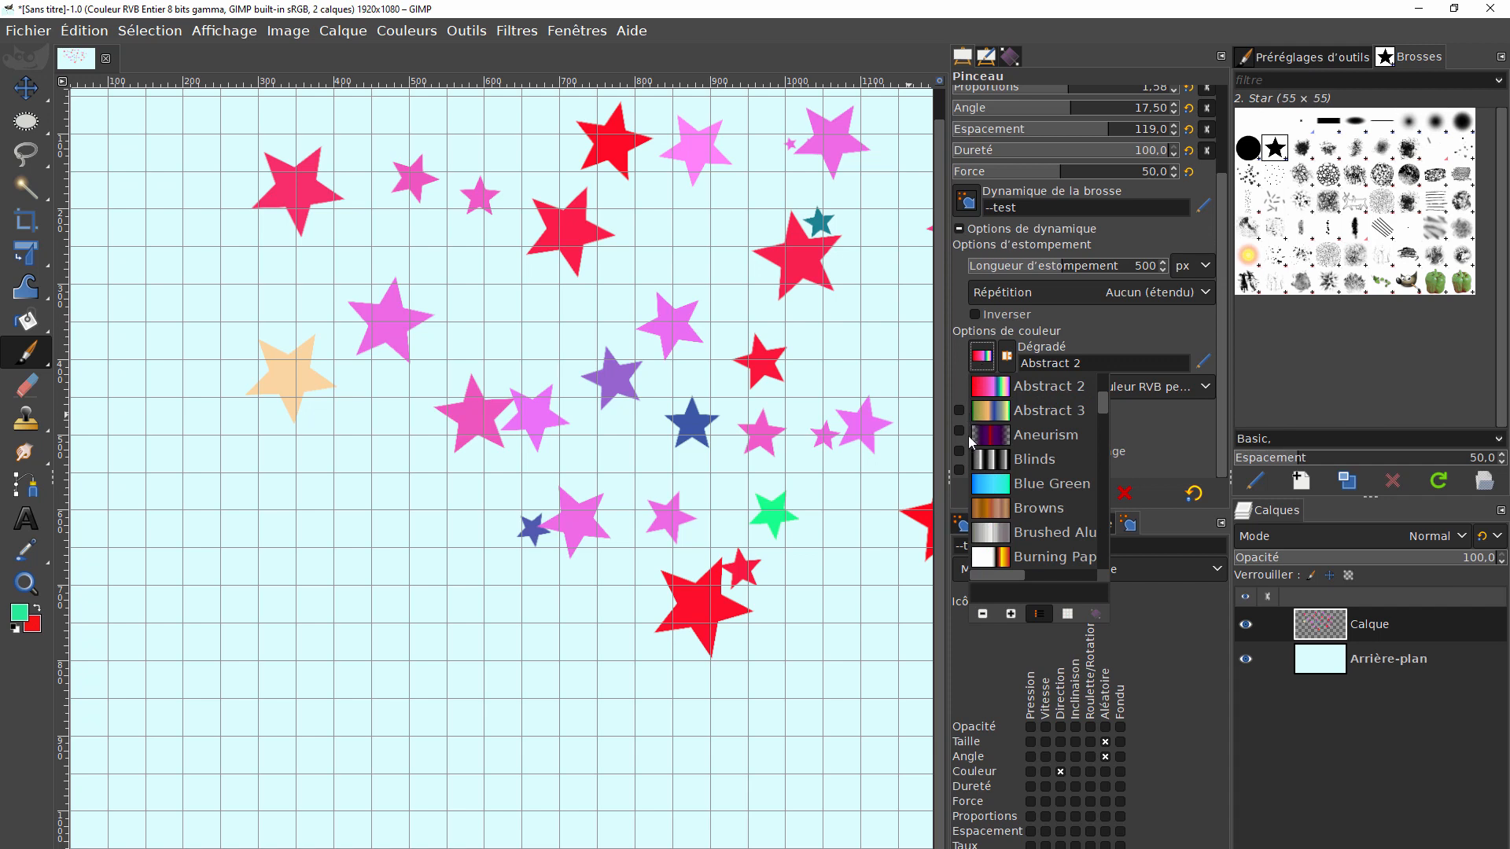
{"action": "left_click", "coordinate": [993, 487]}
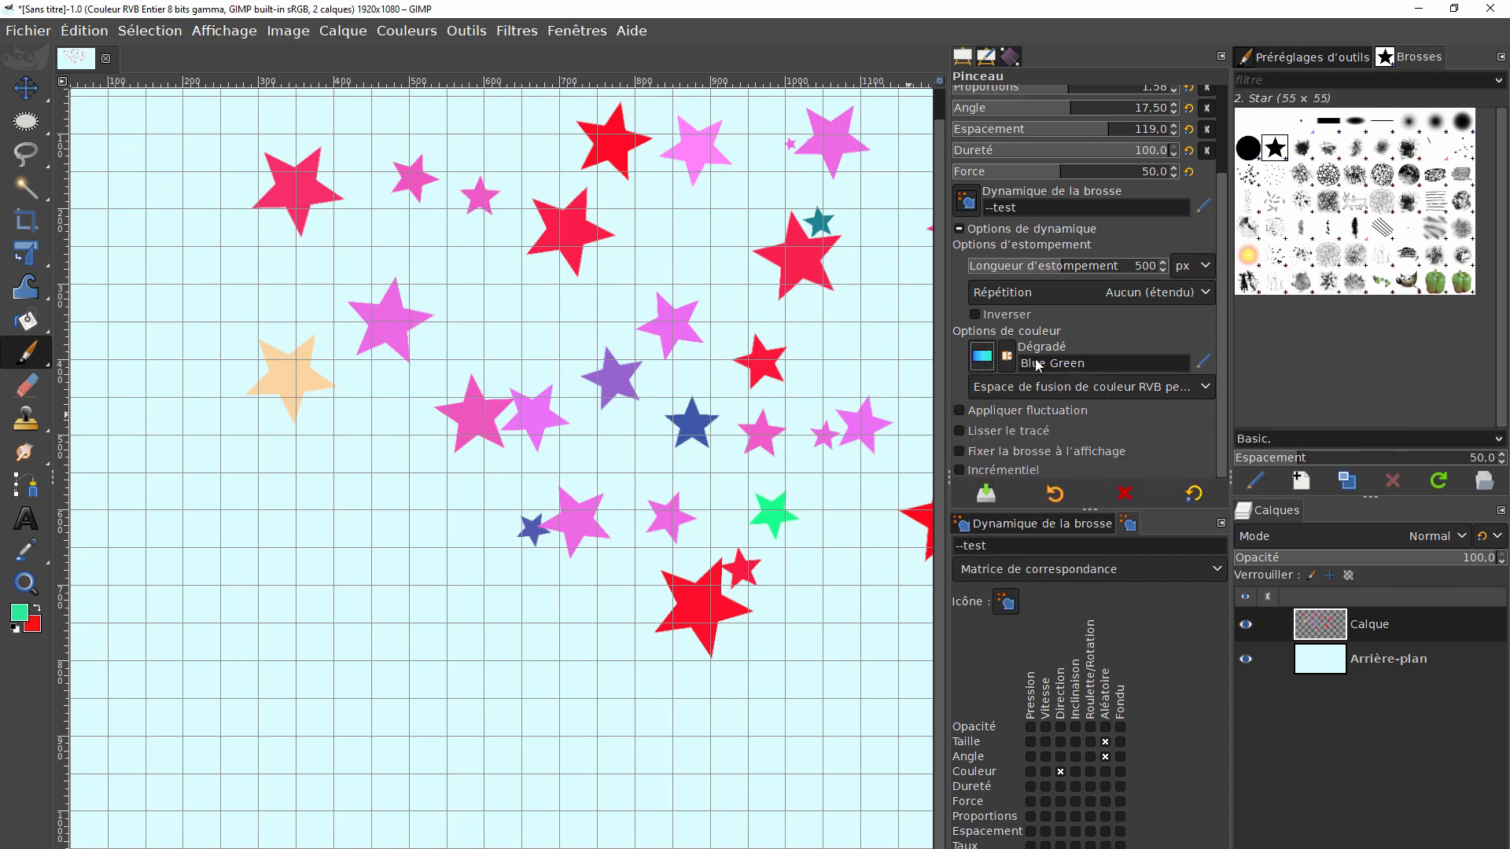
{"action": "left_click", "coordinate": [312, 492]}
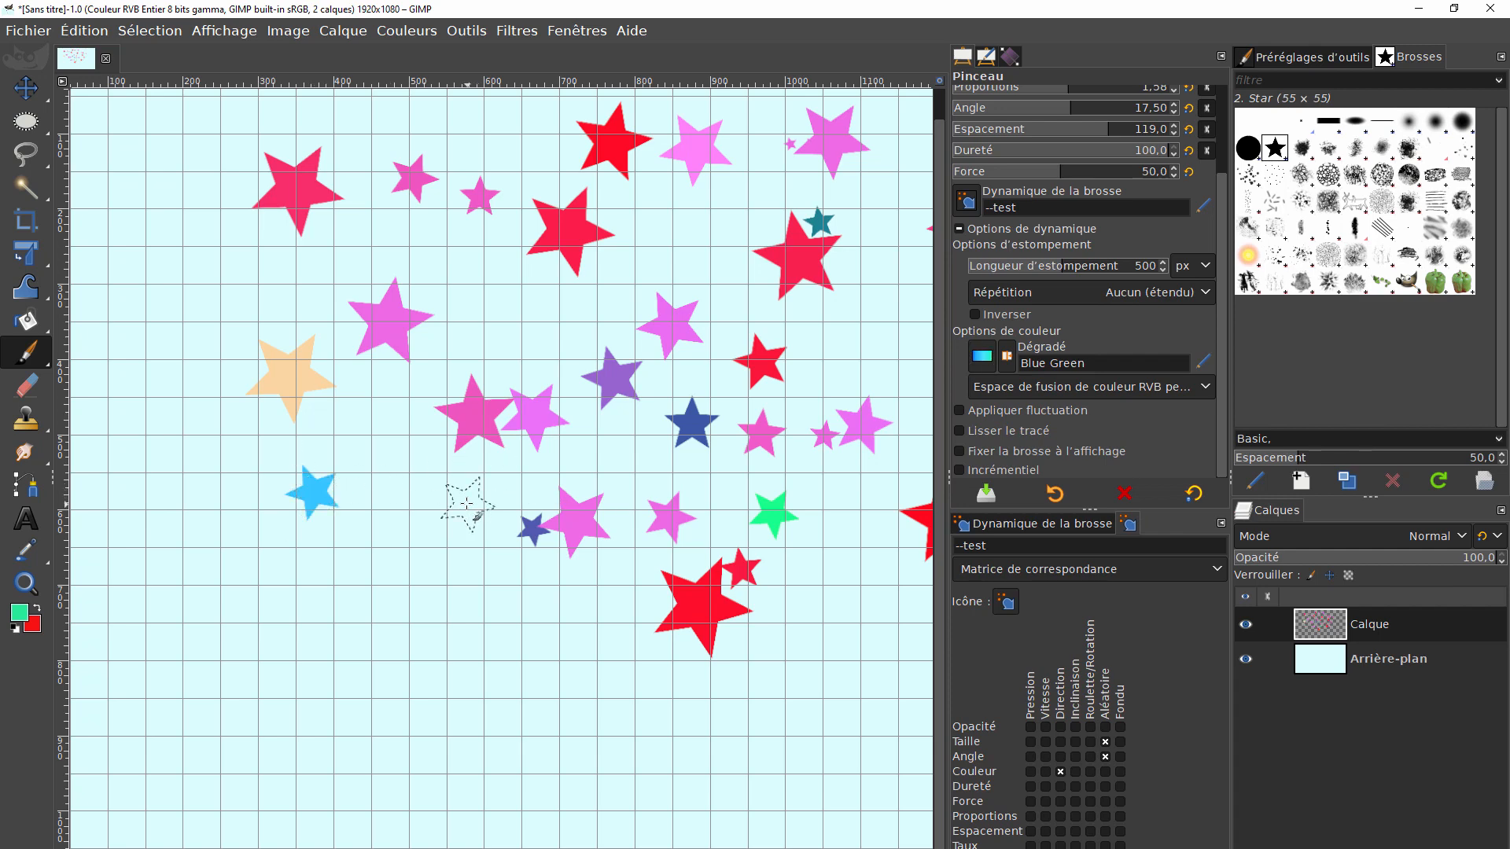
{"action": "key", "text": "Delete"}
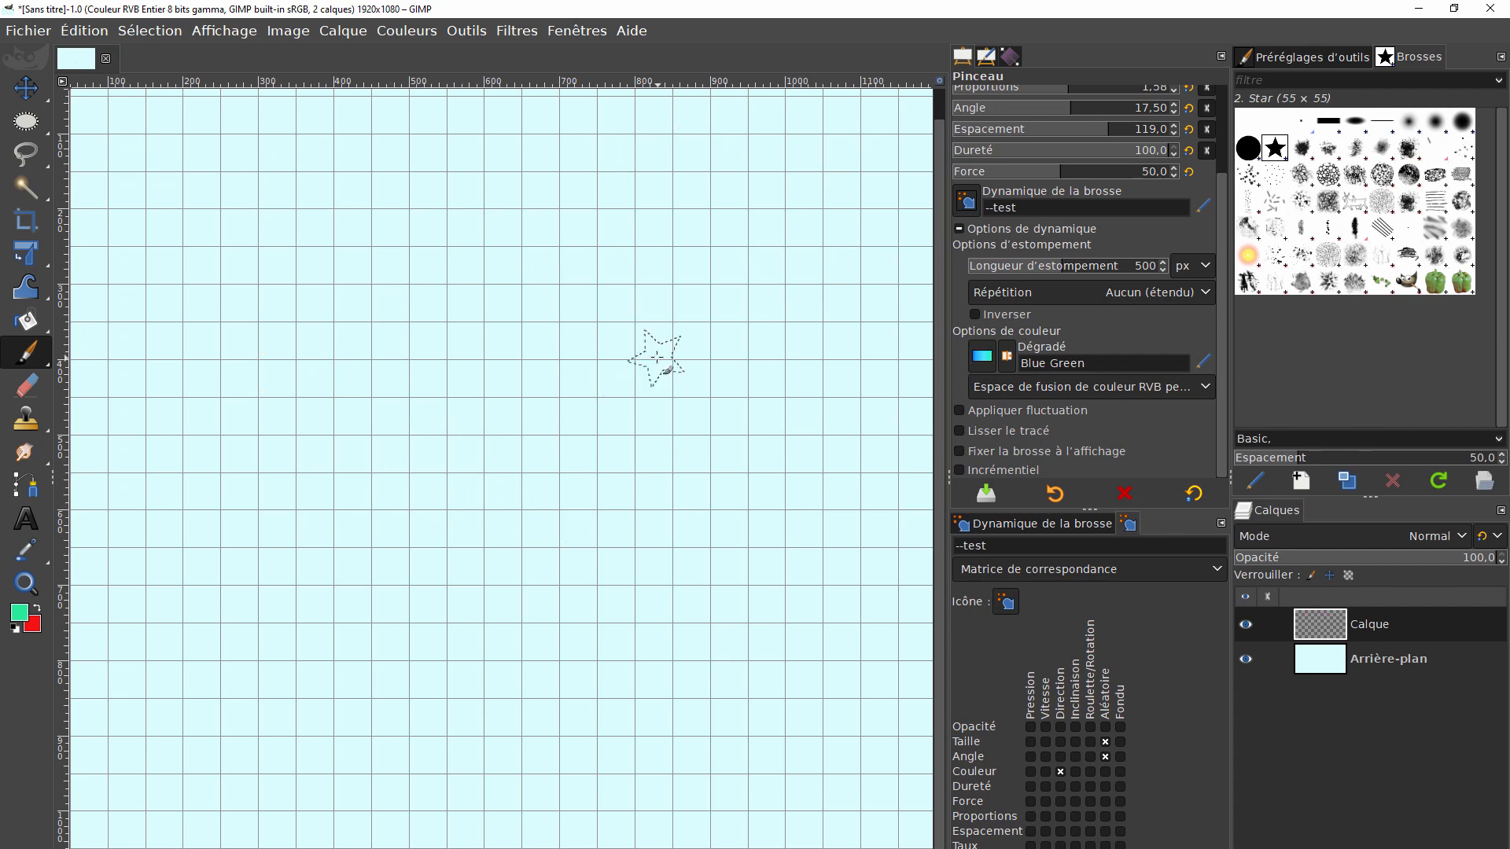
{"action": "key", "text": "Tab"}
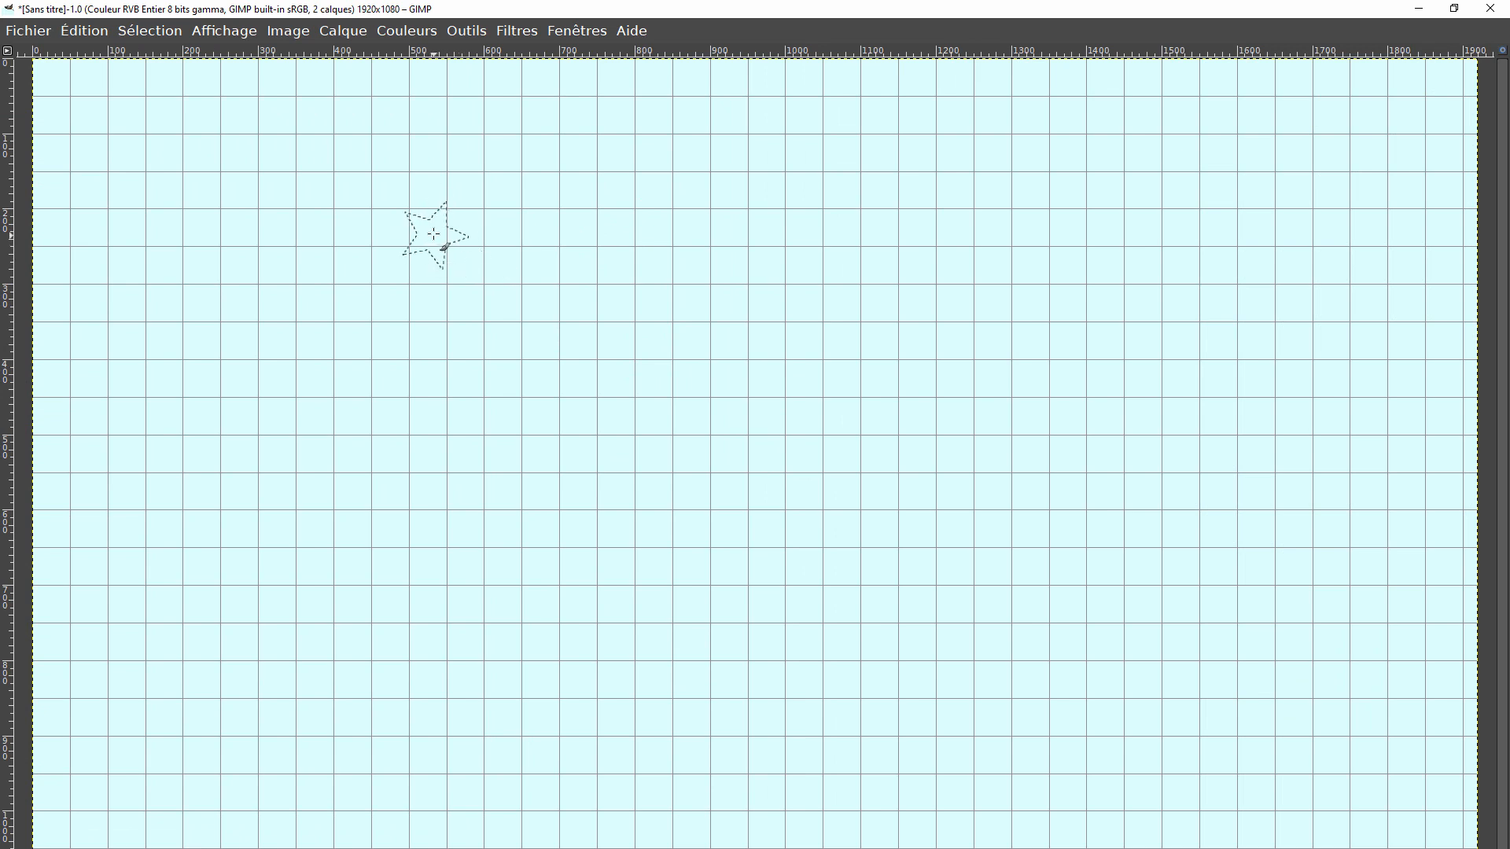
- Paint strokes and single stars with Blue Green colours across the upper-middle canvas, undoing two misplaced marks near the right end
{"action": "mouse_move", "coordinate": [433, 233]}
{"action": "left_mouse_down"}
{"action": "mouse_move", "coordinate": [589, 212]}
{"action": "mouse_move", "coordinate": [654, 250]}
{"action": "mouse_move", "coordinate": [675, 283]}
{"action": "mouse_move", "coordinate": [593, 301]}
{"action": "mouse_move", "coordinate": [468, 400]}
{"action": "mouse_move", "coordinate": [724, 398]}
{"action": "left_mouse_up"}
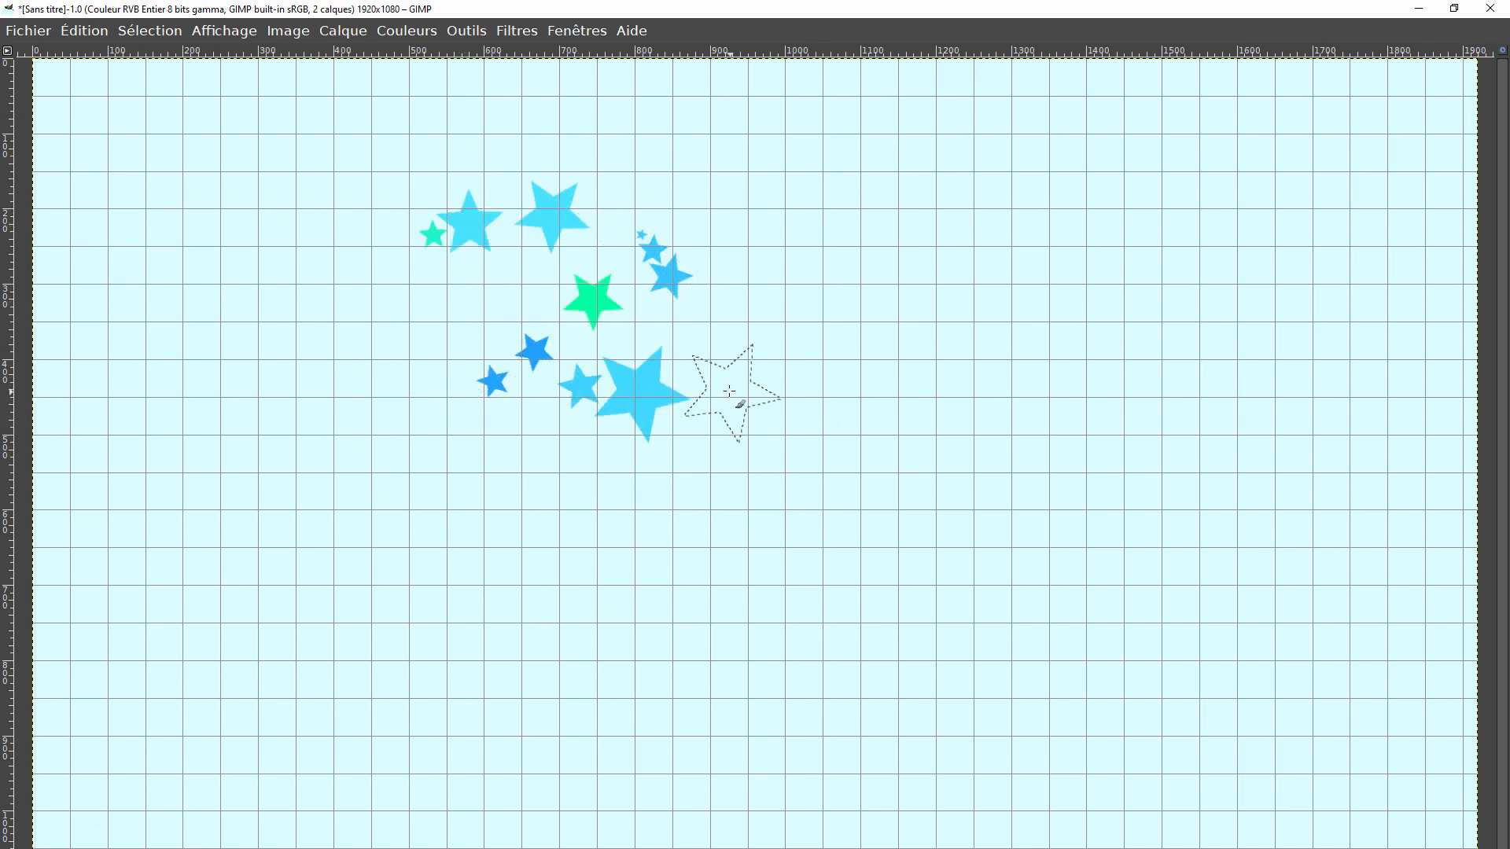
{"action": "left_click", "coordinate": [775, 206]}
{"action": "mouse_move", "coordinate": [768, 291]}
{"action": "left_mouse_down"}
{"action": "mouse_move", "coordinate": [758, 330]}
{"action": "mouse_move", "coordinate": [719, 353]}
{"action": "mouse_move", "coordinate": [806, 424]}
{"action": "mouse_move", "coordinate": [817, 417]}
{"action": "mouse_move", "coordinate": [788, 359]}
{"action": "mouse_move", "coordinate": [908, 354]}
{"action": "left_mouse_up"}
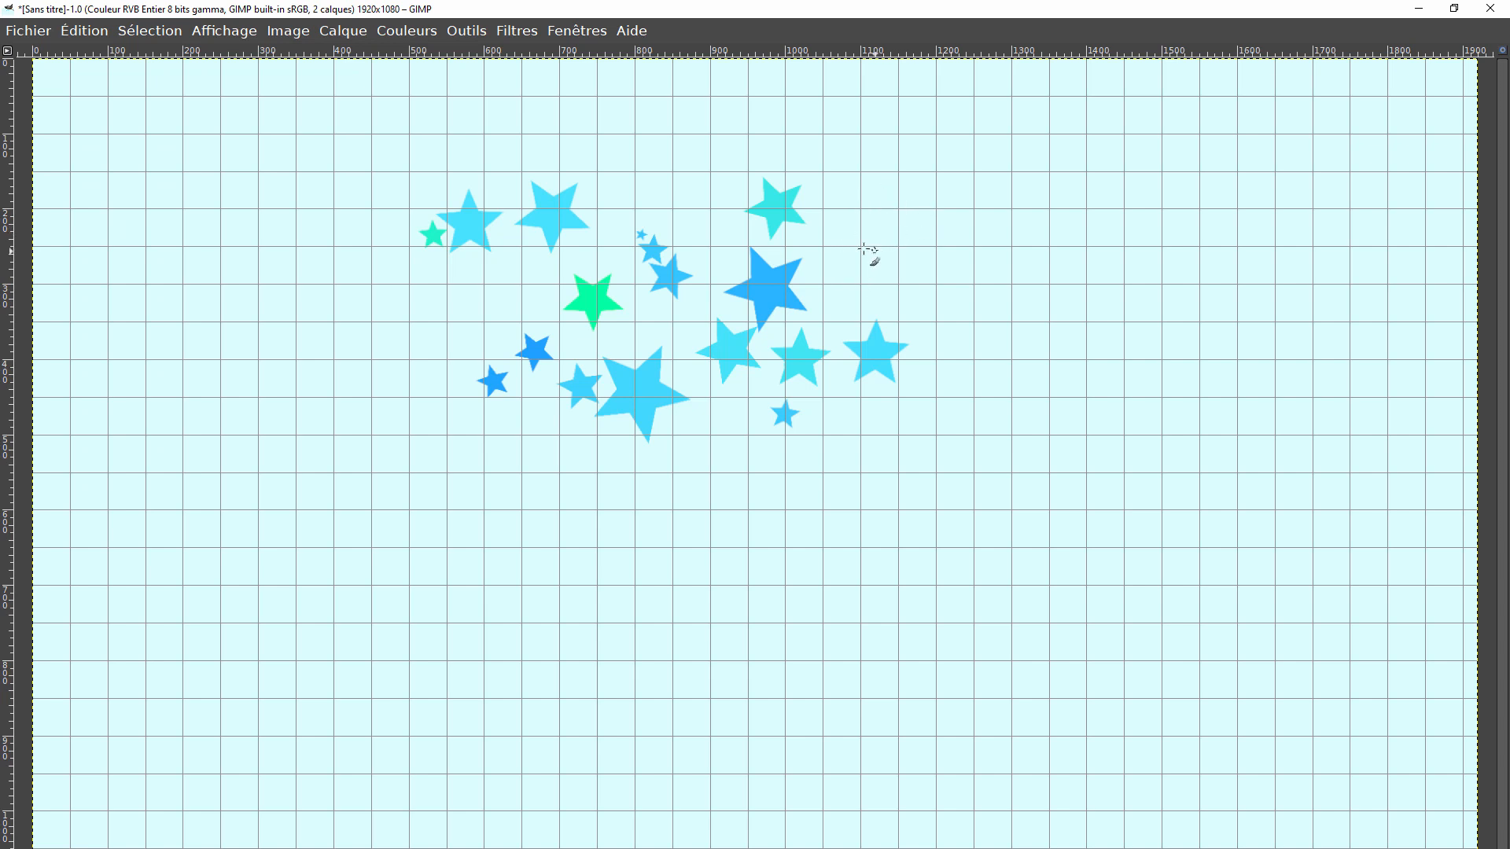
{"action": "left_click_drag", "start_coordinate": [859, 250], "coordinate": [961, 254]}
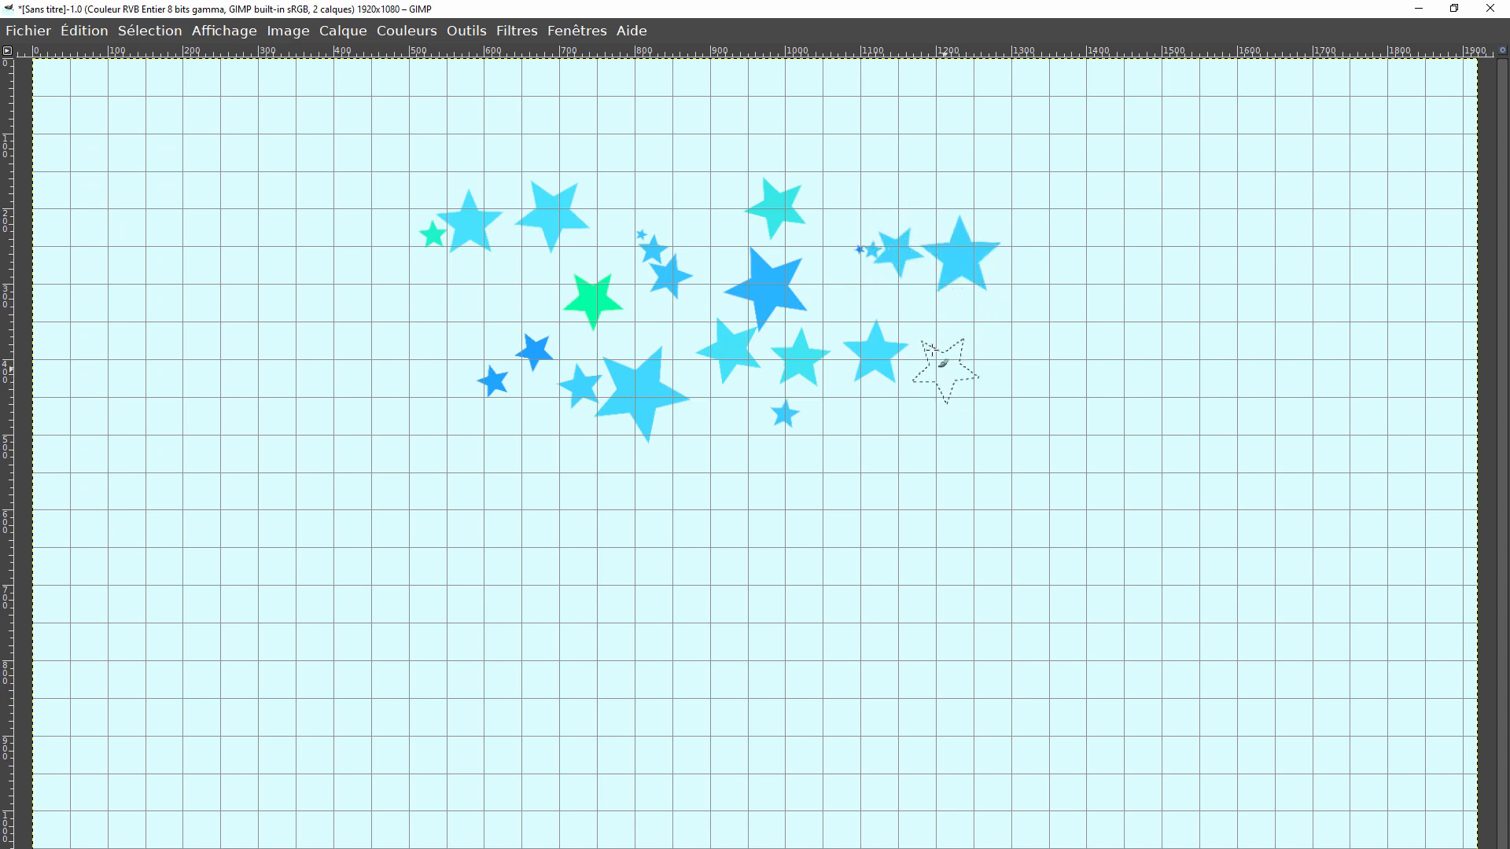
{"action": "left_click", "coordinate": [976, 322]}
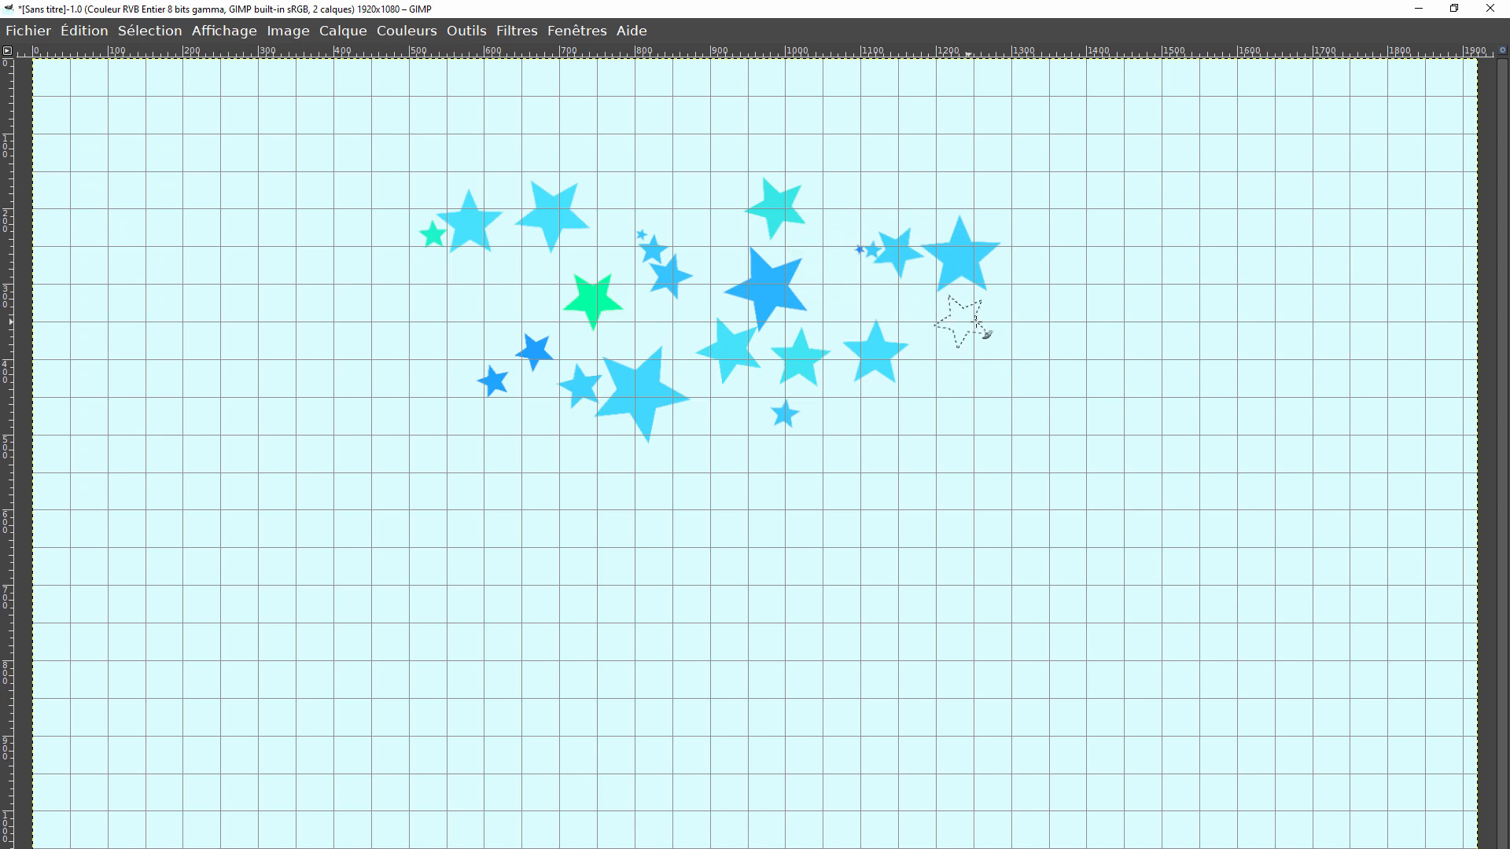
{"action": "left_click", "coordinate": [986, 391]}
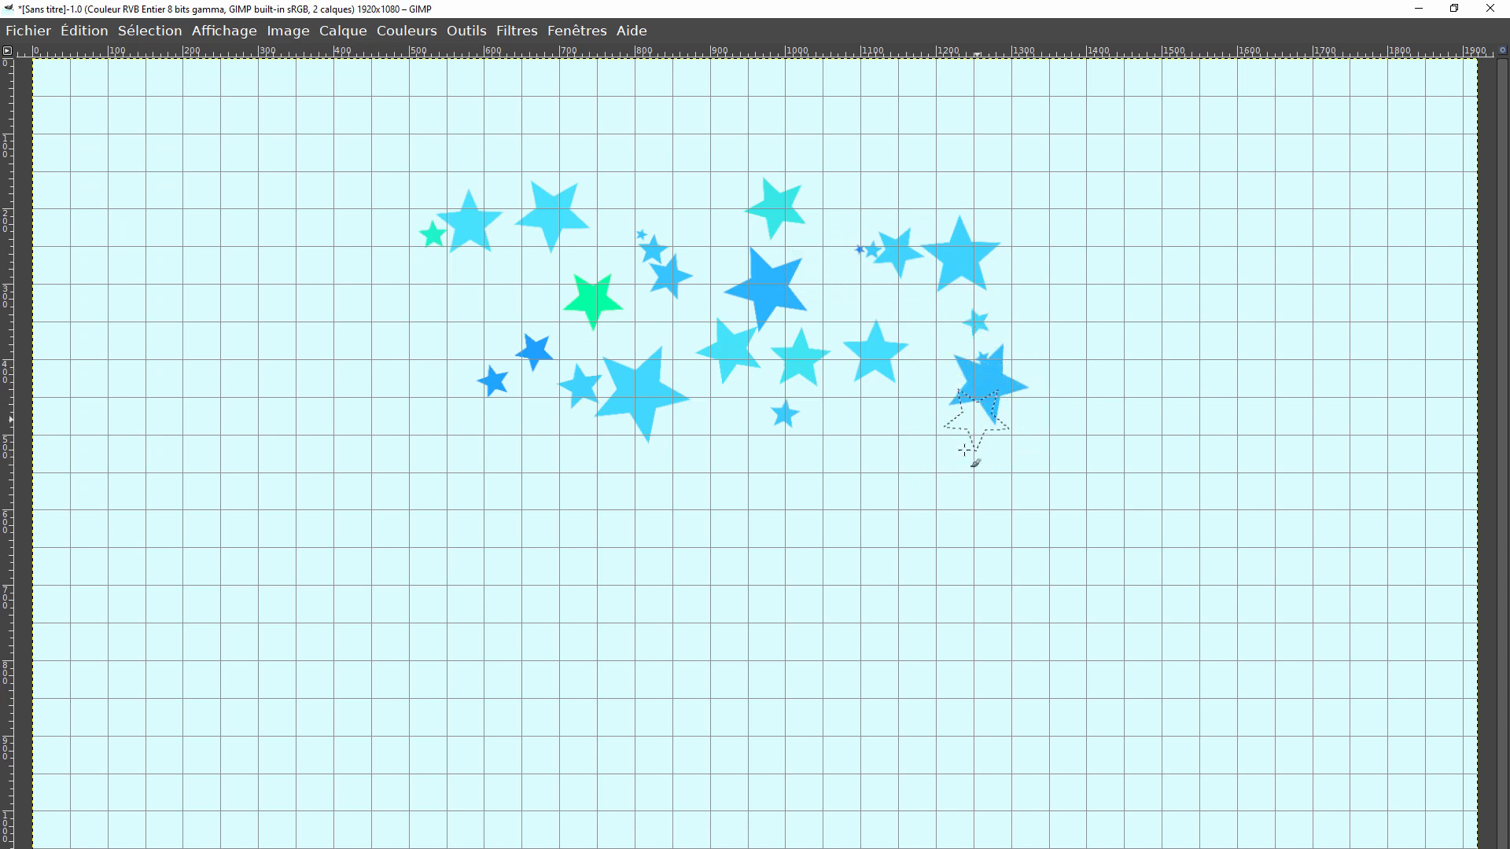
{"action": "key", "text": "ctrl+z"}
{"action": "key", "text": "ctrl+z"}
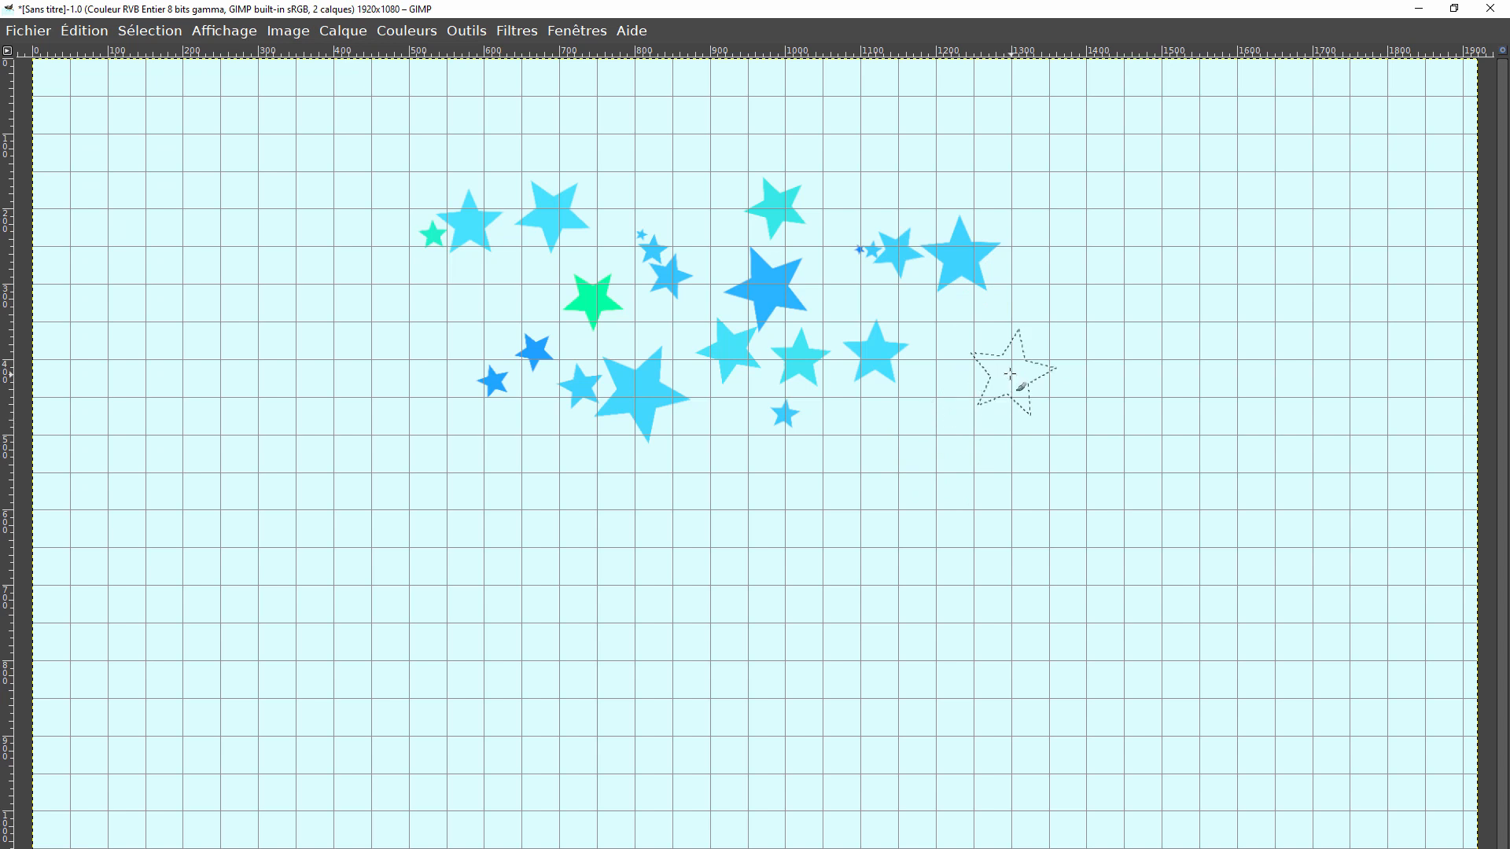
{"action": "left_click", "coordinate": [935, 467]}
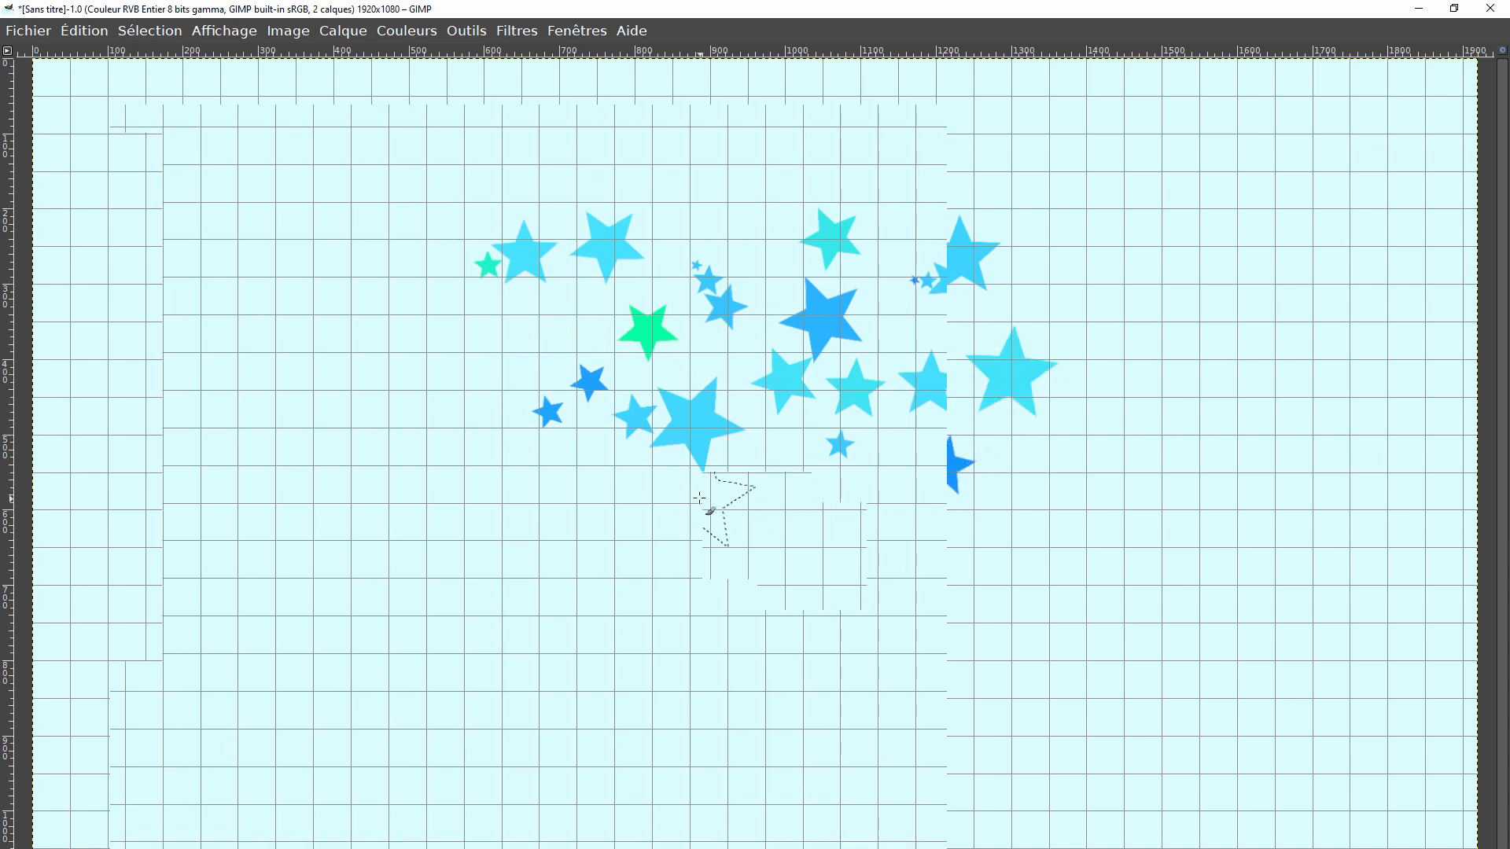
- Change the brush dynamics gradient to Abstract 1 and stamp one star left of the blue stars
{"action": "key", "text": "Tab"}
{"action": "left_click", "coordinate": [982, 357]}
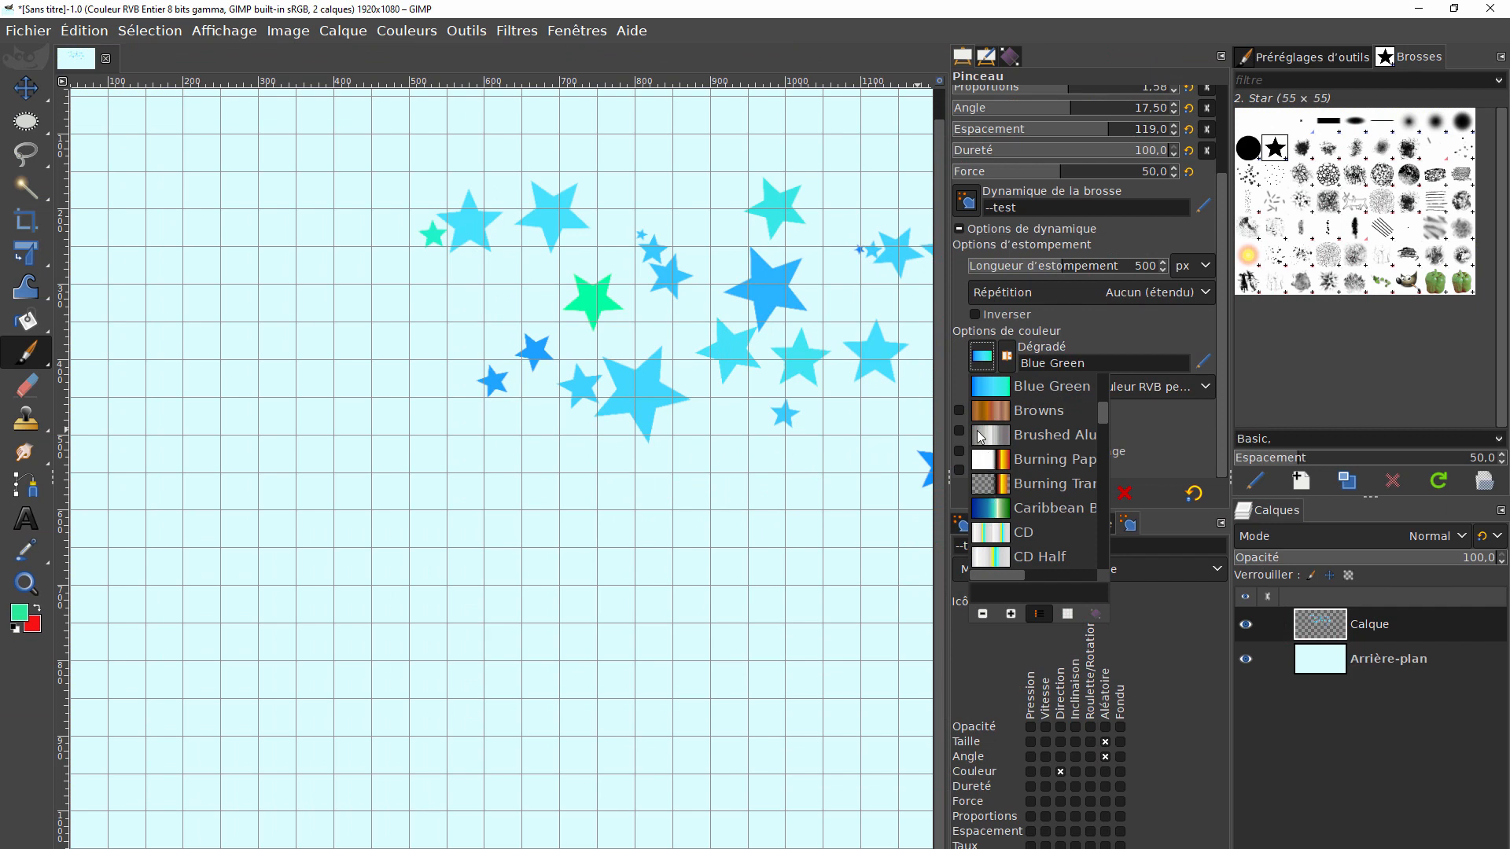
{"action": "scroll", "coordinate": [976, 429], "scroll_direction": "up", "scroll_amount": 3}
{"action": "left_click", "coordinate": [989, 412]}
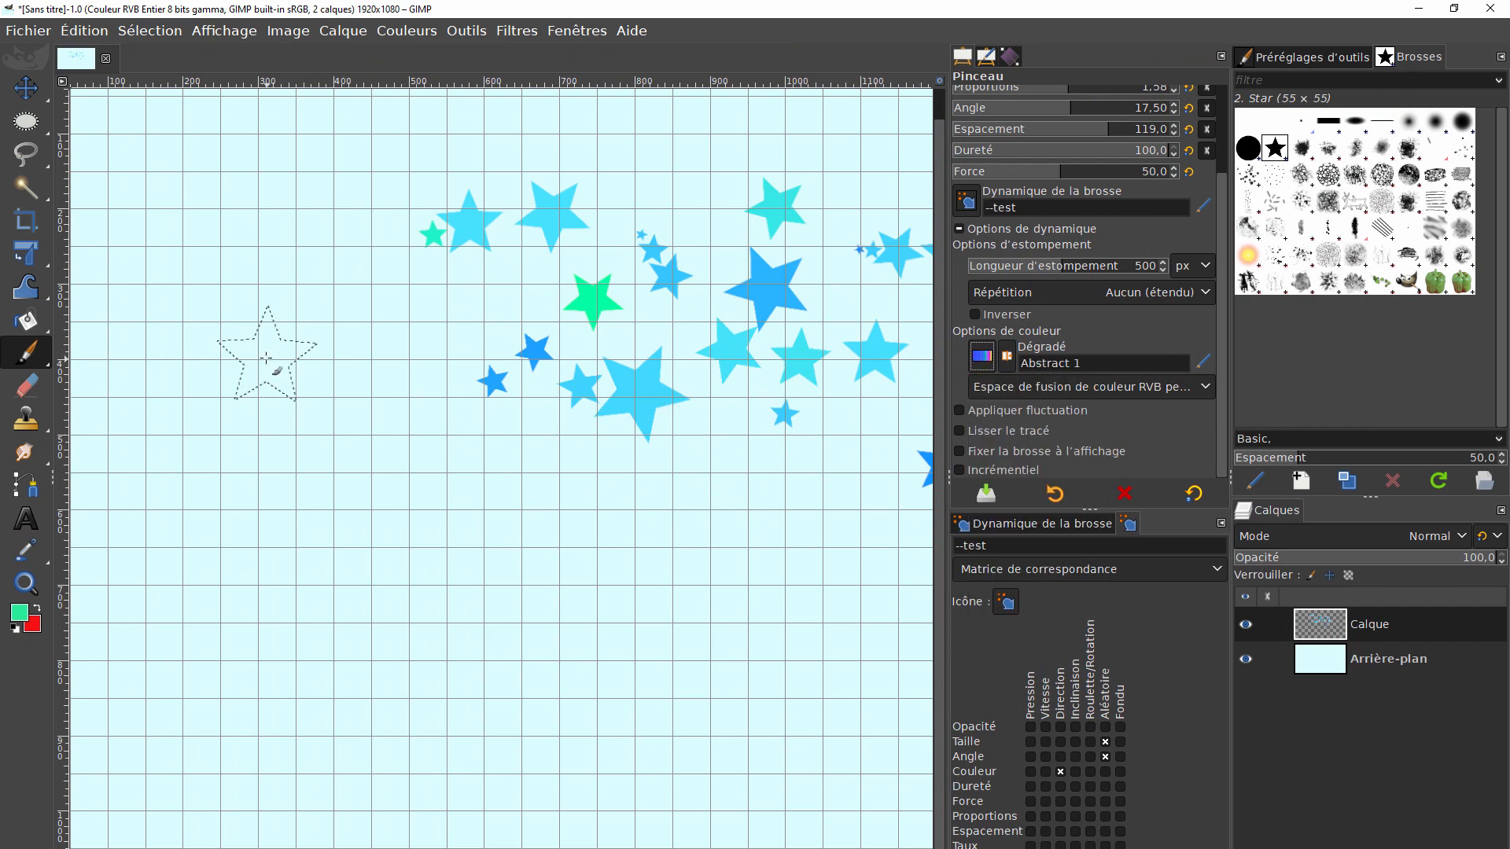
{"action": "left_click", "coordinate": [266, 359]}
- Paint star strokes with Abstract 1 colours below the blue stars at full canvas width, and undo the last stroke
{"action": "key", "text": "Tab"}
{"action": "mouse_move", "coordinate": [725, 404]}
{"action": "left_mouse_down"}
{"action": "mouse_move", "coordinate": [653, 544]}
{"action": "mouse_move", "coordinate": [528, 496]}
{"action": "mouse_move", "coordinate": [357, 500]}
{"action": "mouse_move", "coordinate": [665, 589]}
{"action": "left_mouse_up"}
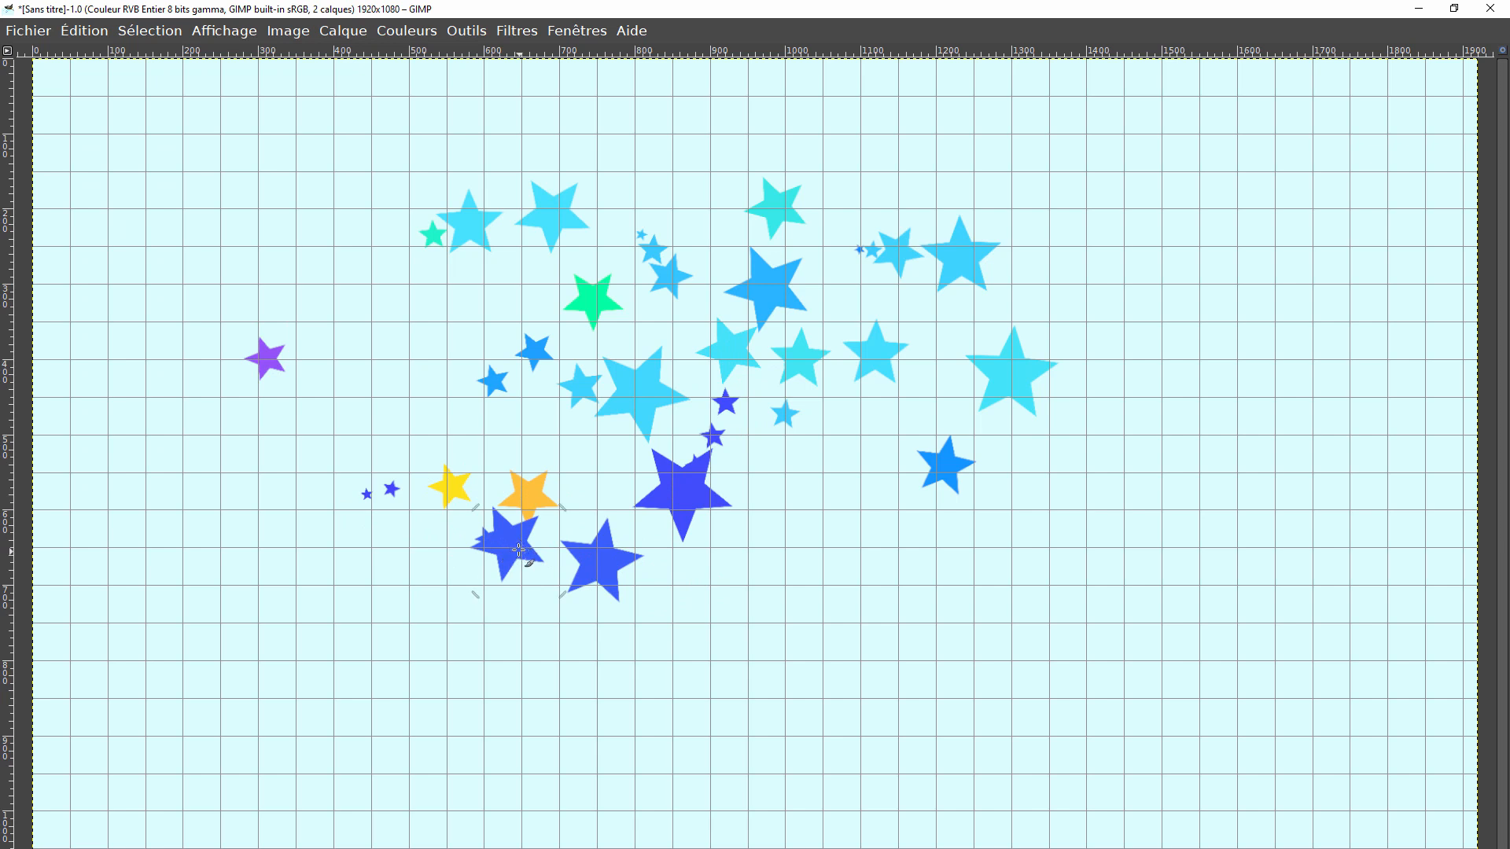
{"action": "key", "text": "ctrl+z"}
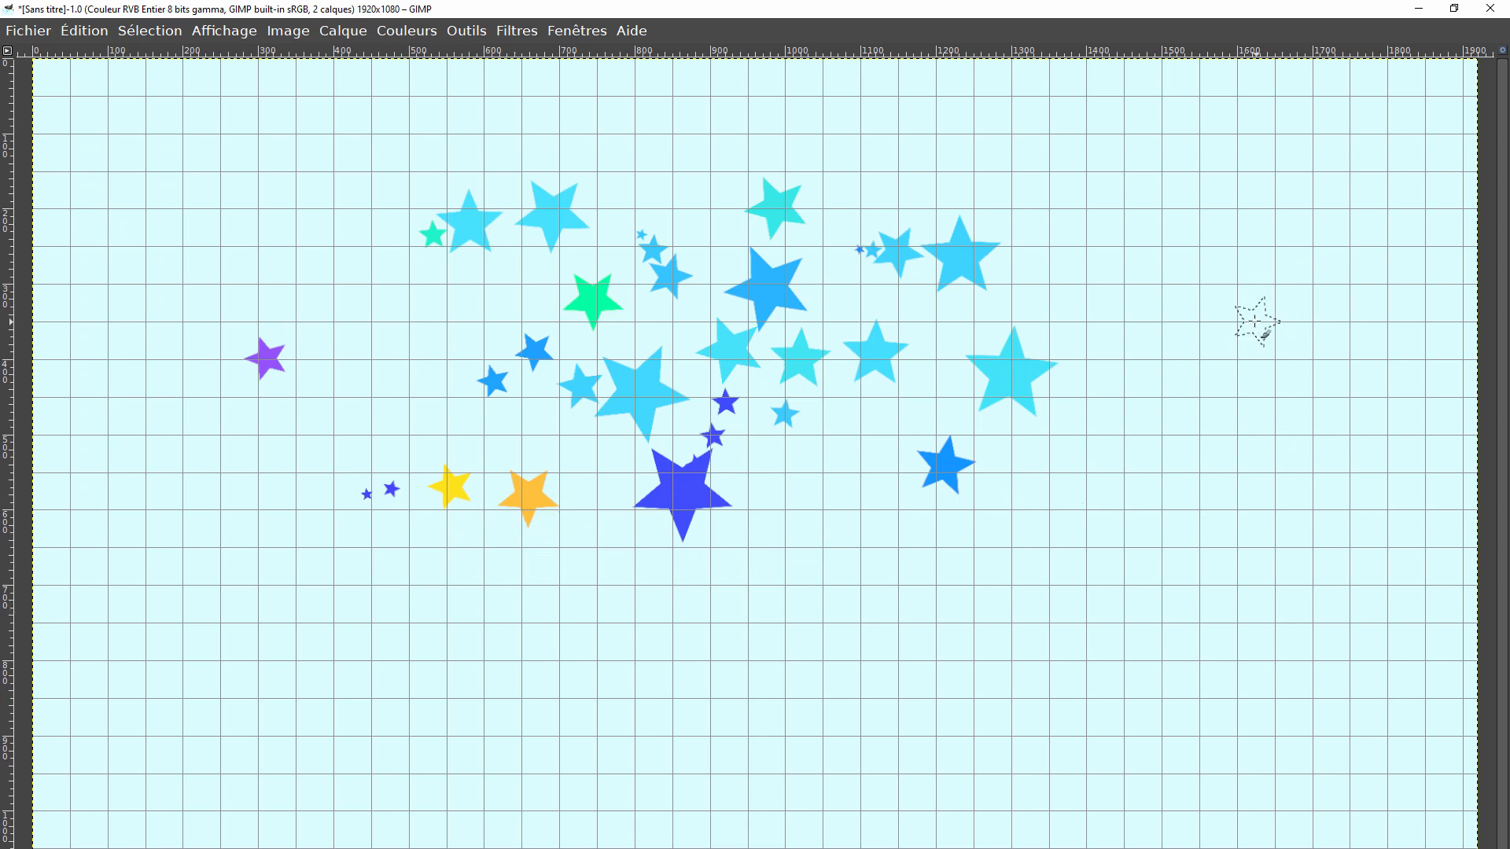
- Clear the Abstract 1 stars, set the brush dynamics gradient to Personnalisé, and map Couleur to Vitesse instead of Direction
{"action": "left_click_drag", "start_coordinate": [1256, 322], "coordinate": [1166, 308]}
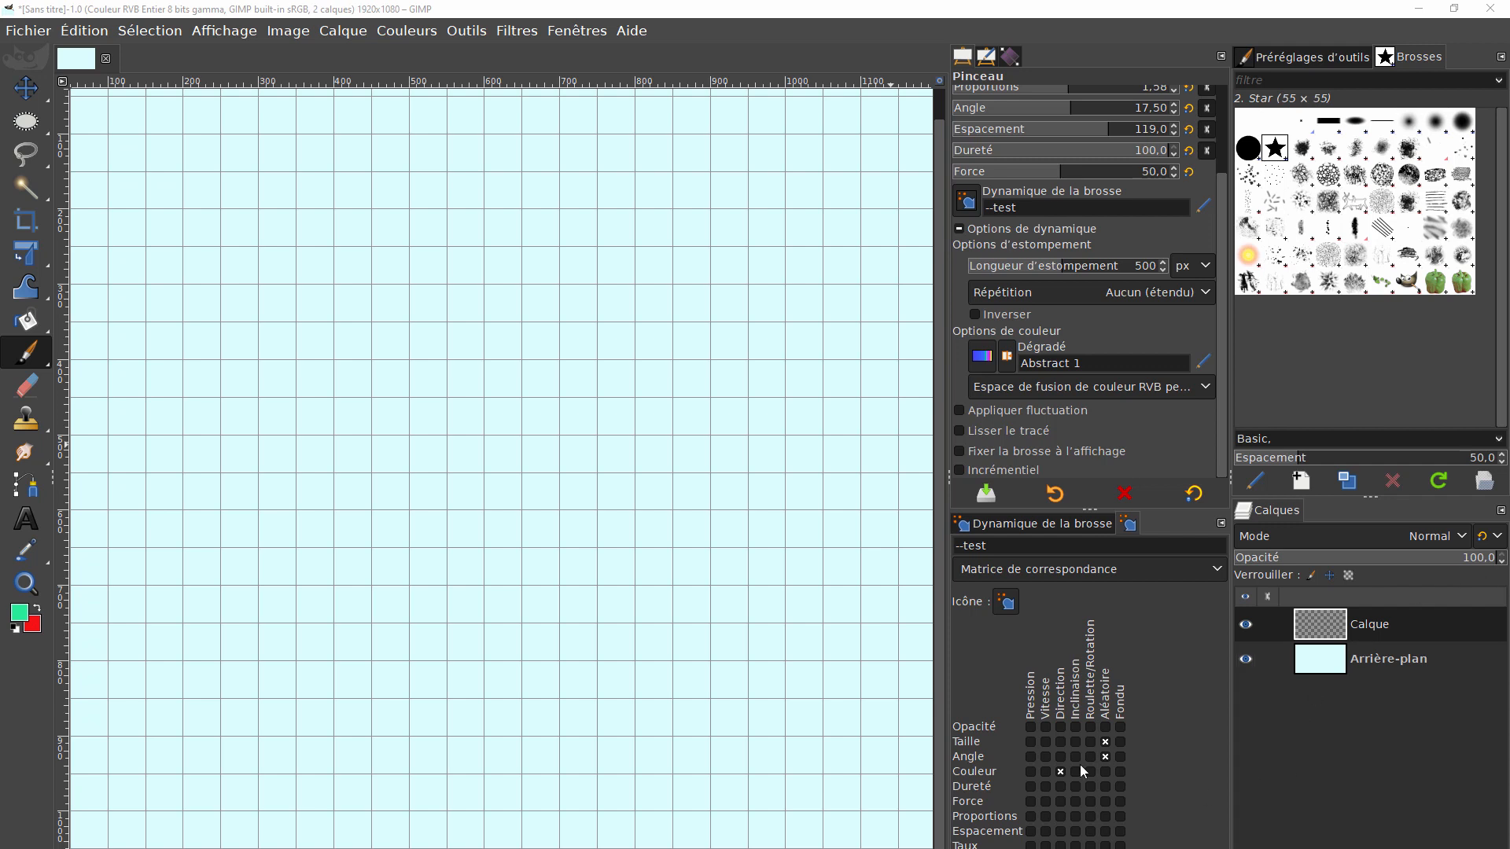
{"action": "left_click", "coordinate": [983, 357]}
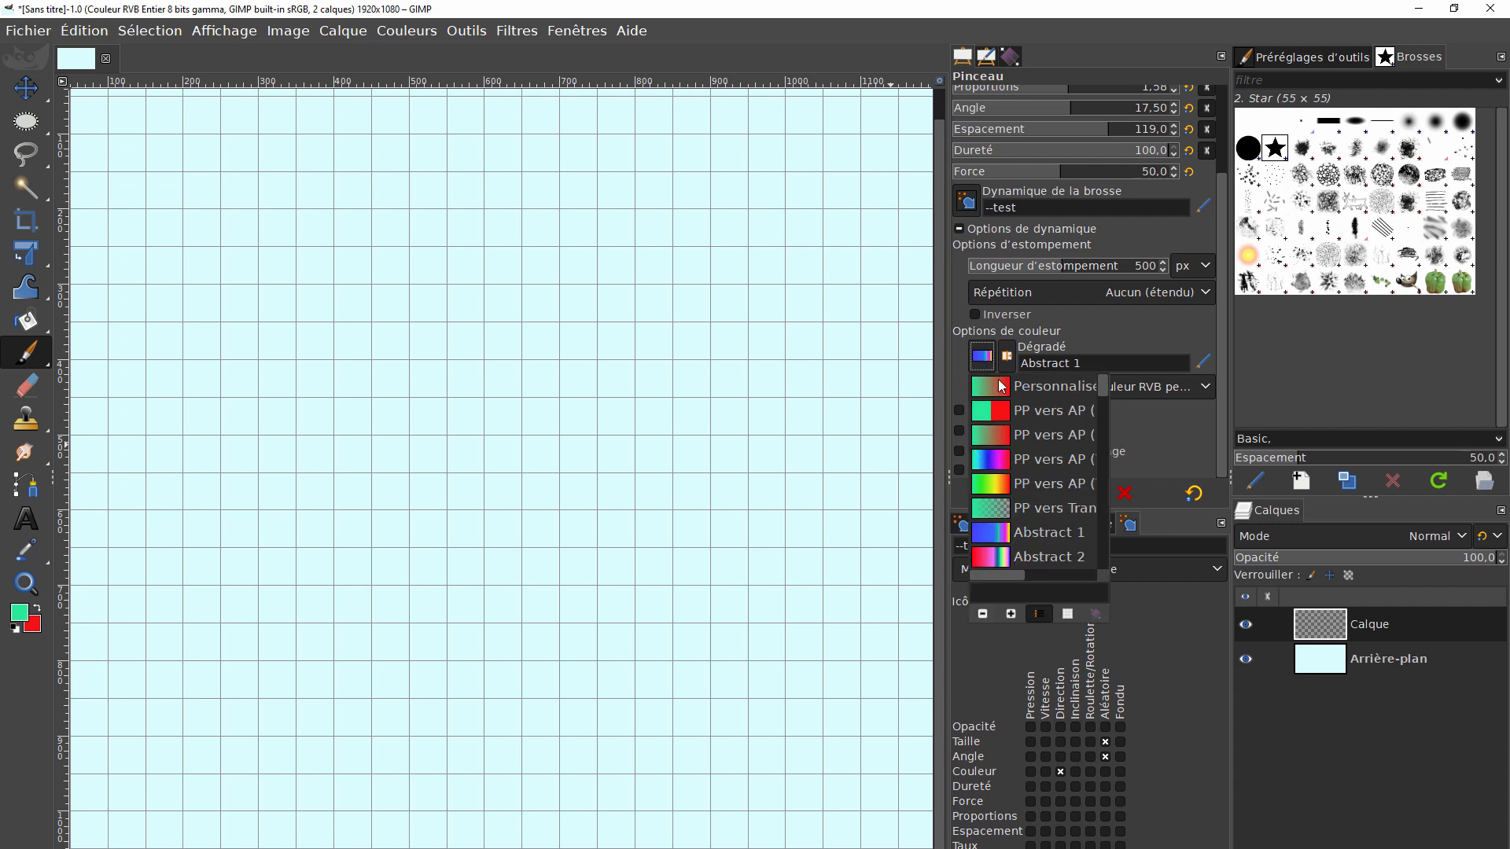
{"action": "left_click", "coordinate": [995, 382]}
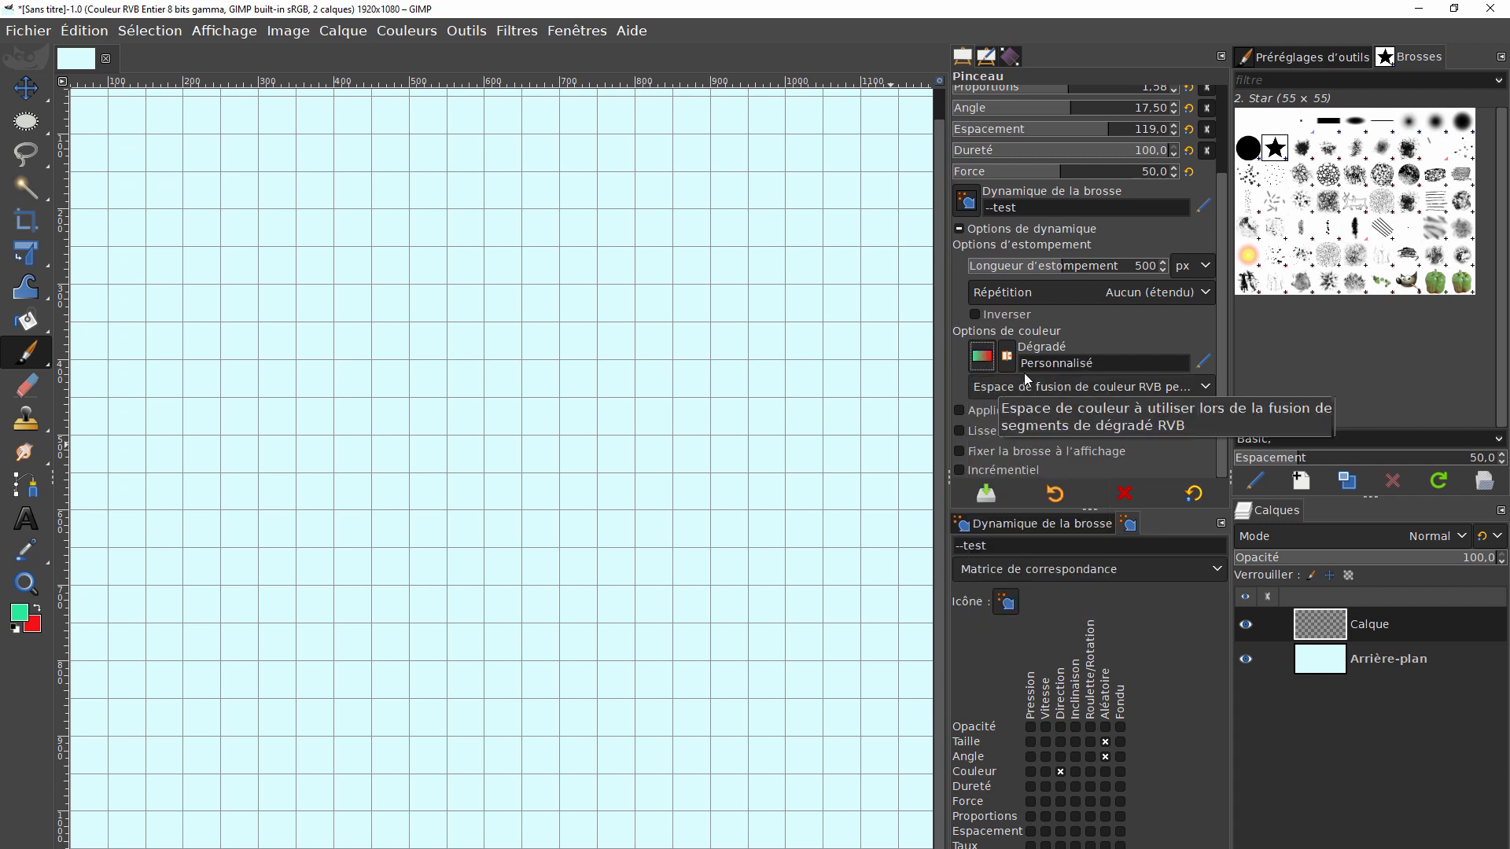
{"action": "left_click", "coordinate": [1007, 56]}
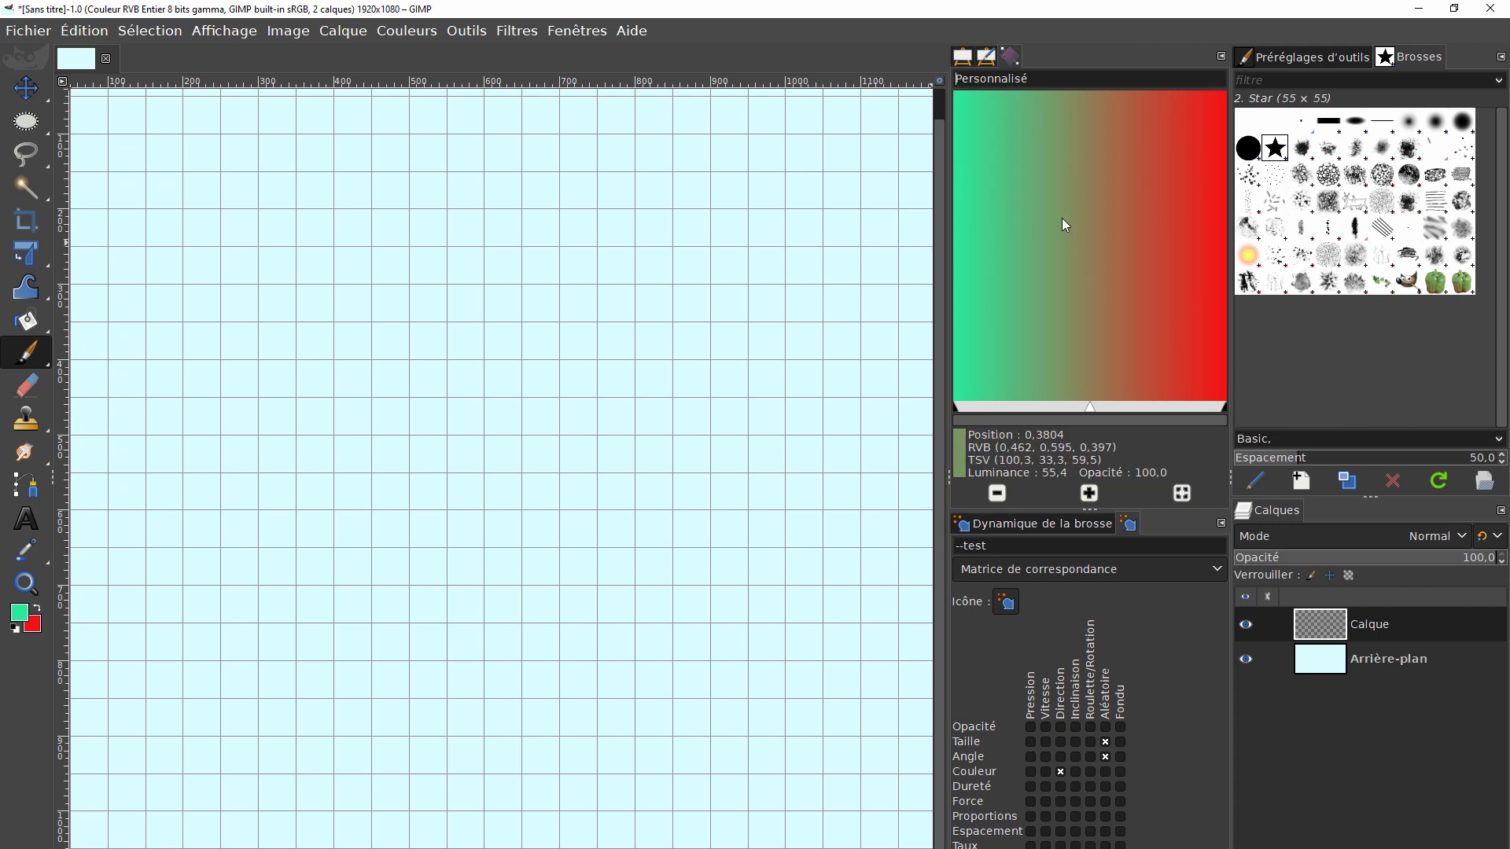
{"action": "left_click", "coordinate": [973, 57]}
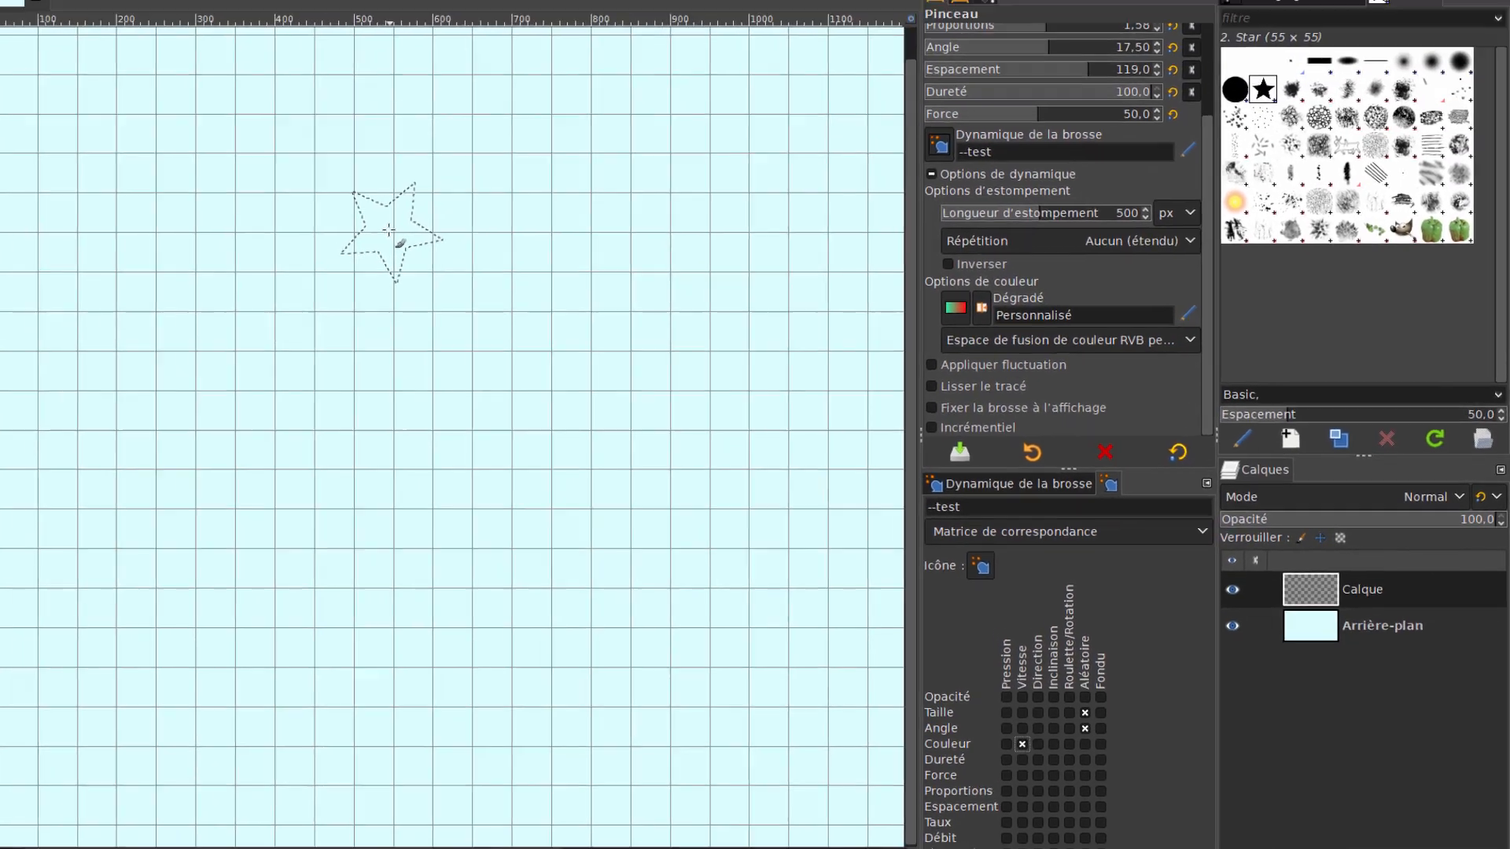
- Stamp and undo a test star, and with the canvas at full width stamp a row of single stars across its upper part
{"action": "left_click", "coordinate": [175, 24]}
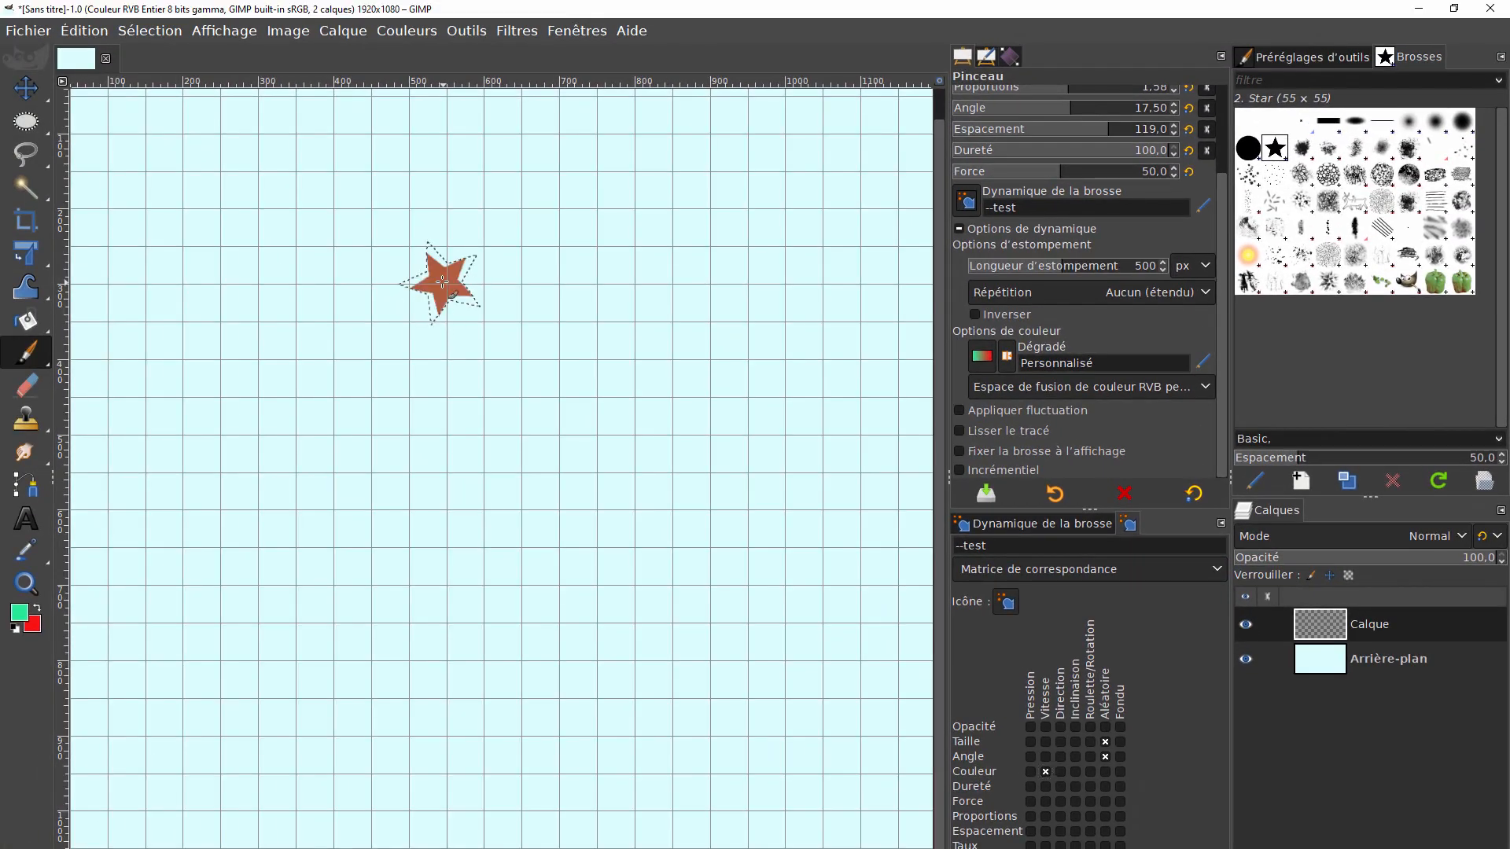
{"action": "key", "text": "ctrl+z"}
{"action": "key", "text": "Tab"}
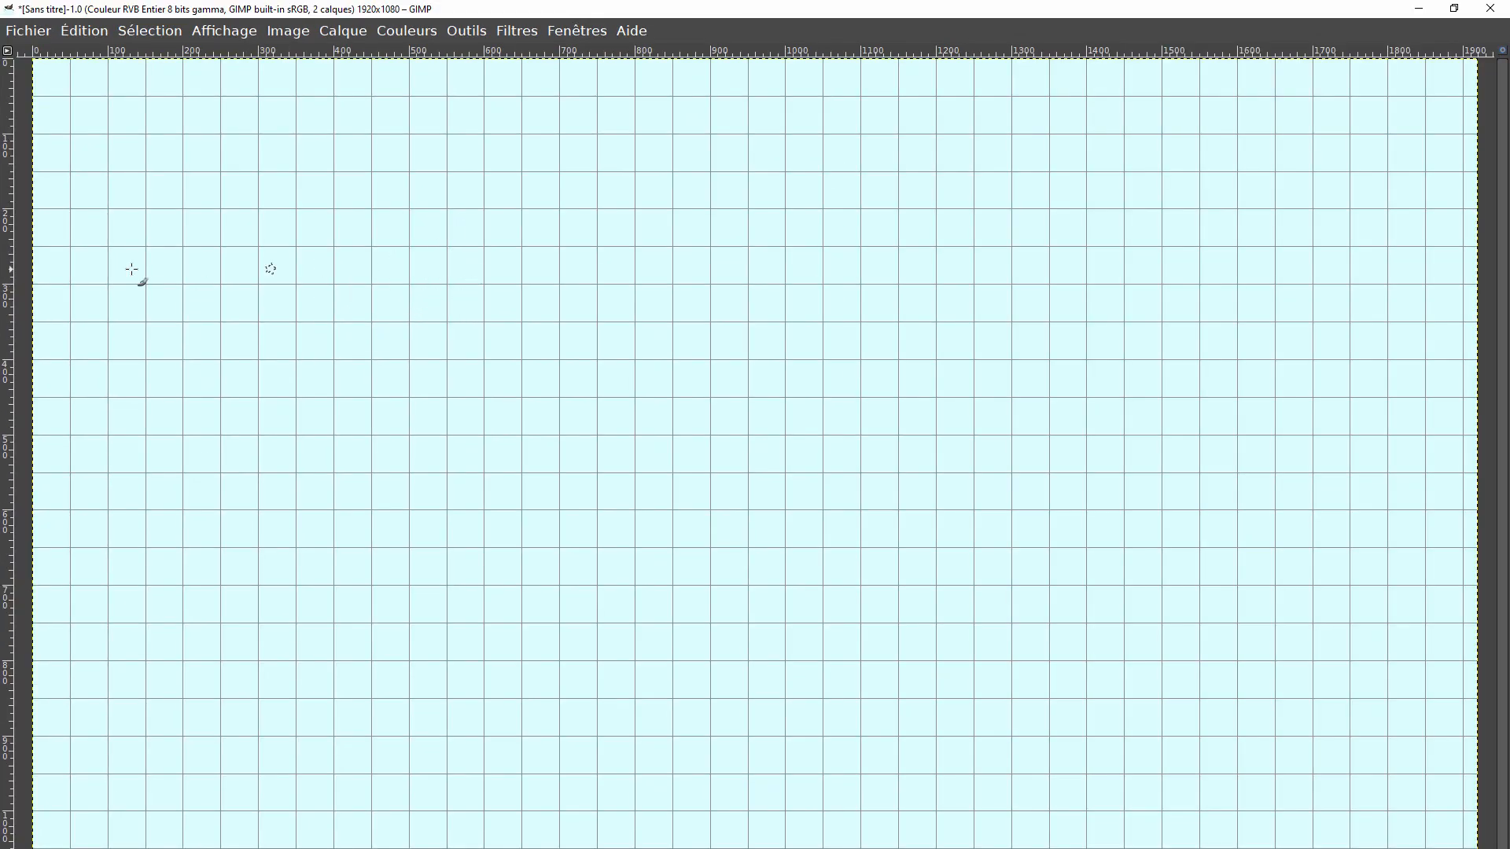
{"action": "left_click", "coordinate": [110, 180]}
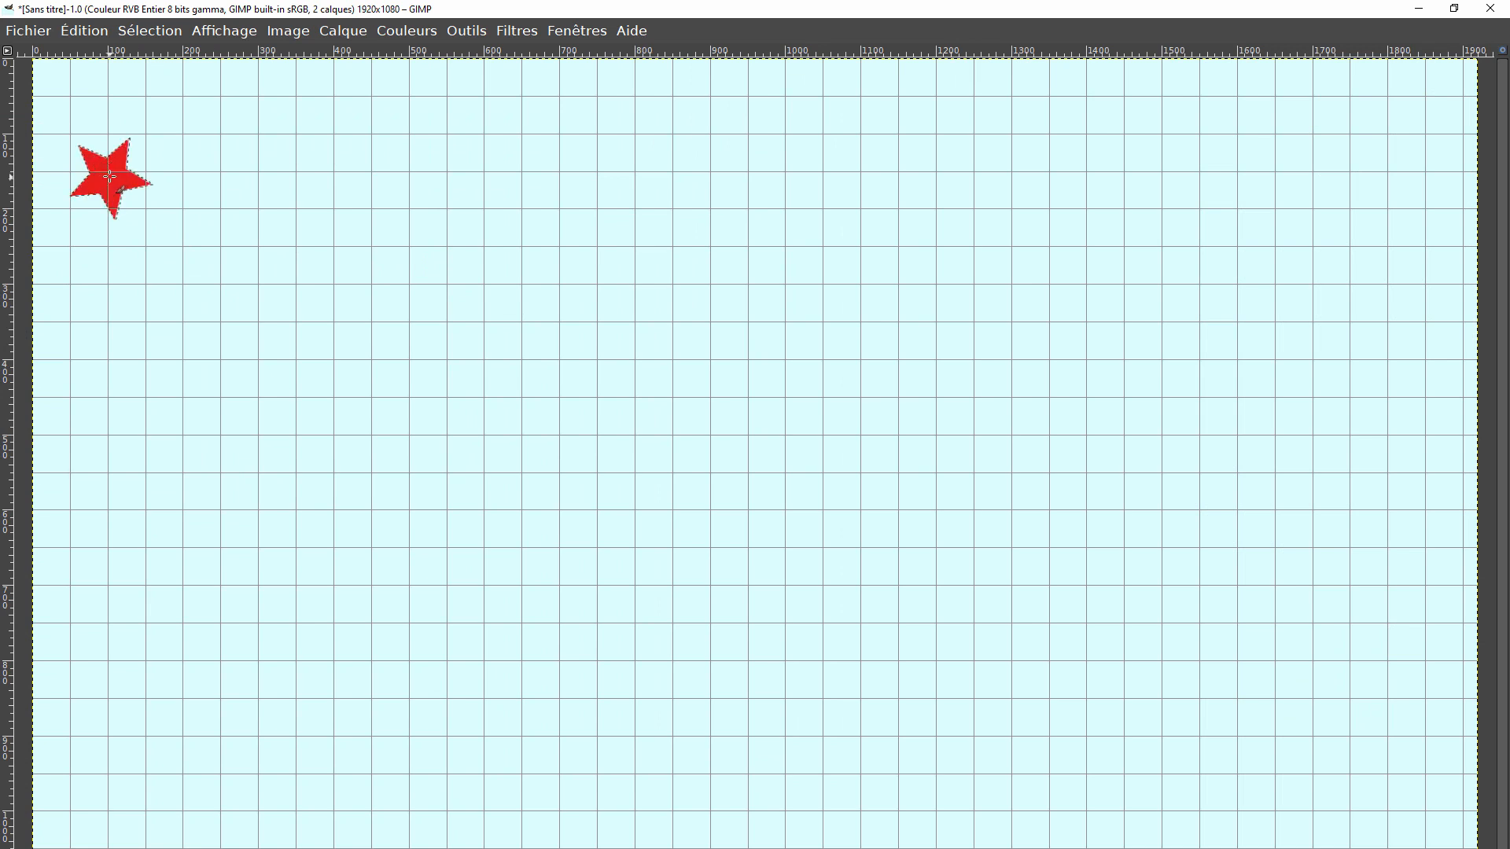
{"action": "left_click", "coordinate": [208, 178]}
{"action": "left_click", "coordinate": [303, 187]}
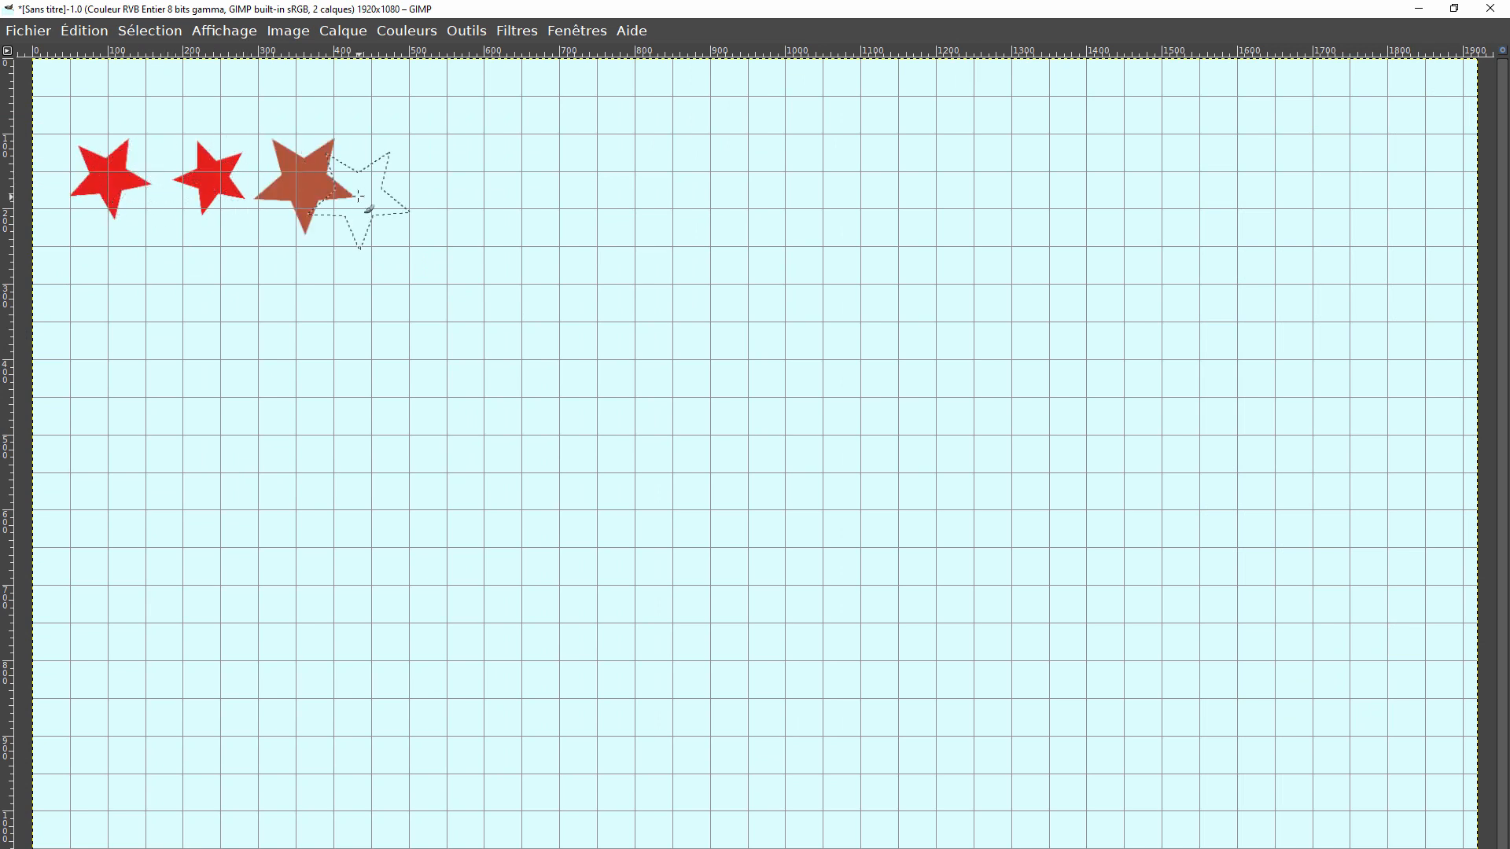
{"action": "left_click", "coordinate": [416, 182]}
{"action": "left_click", "coordinate": [460, 177]}
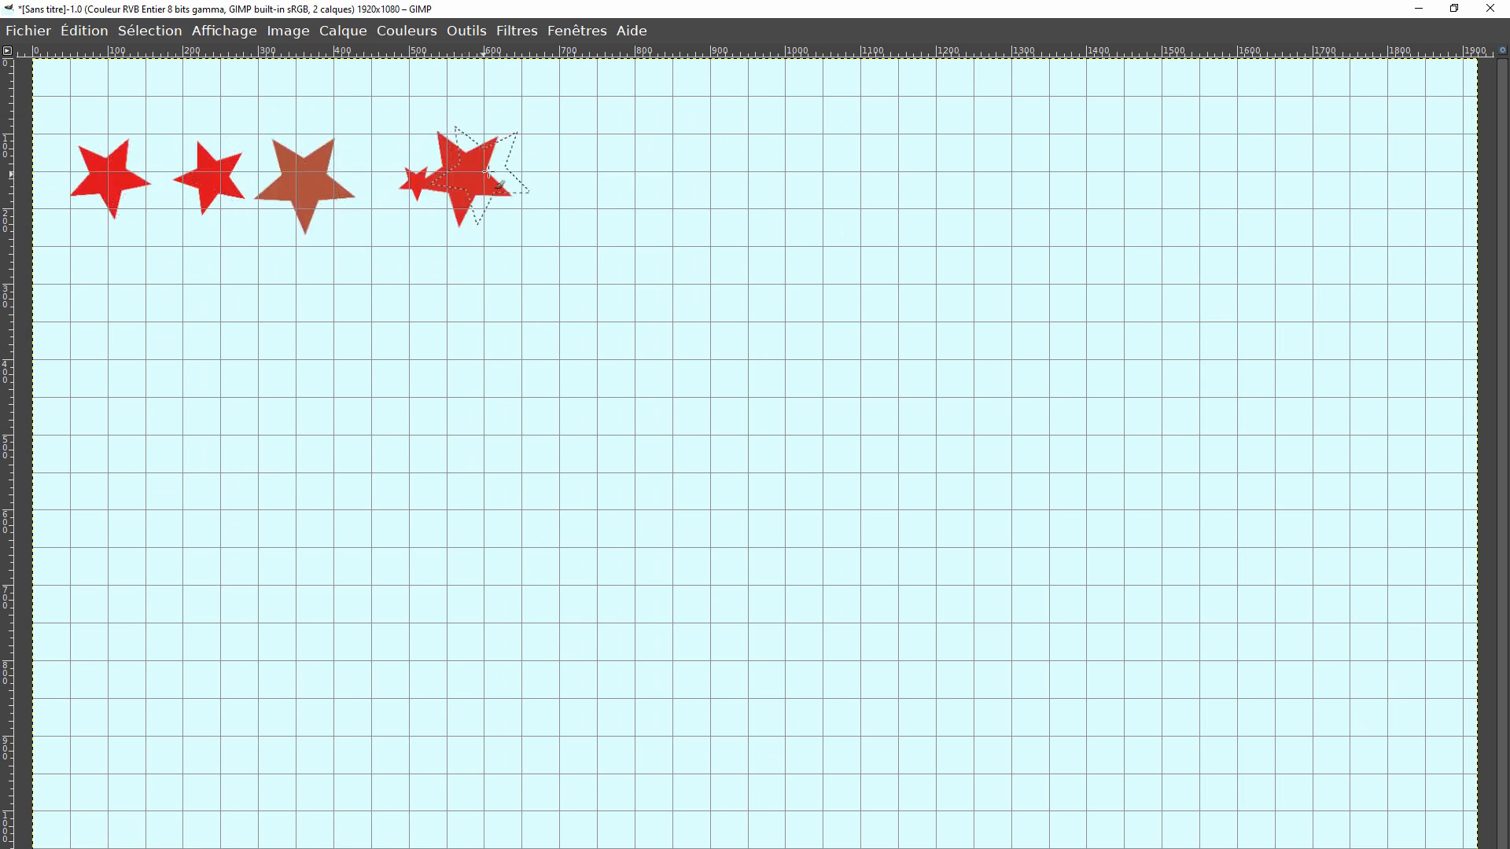
{"action": "left_click", "coordinate": [582, 163]}
{"action": "left_click", "coordinate": [616, 165]}
{"action": "left_click", "coordinate": [737, 162]}
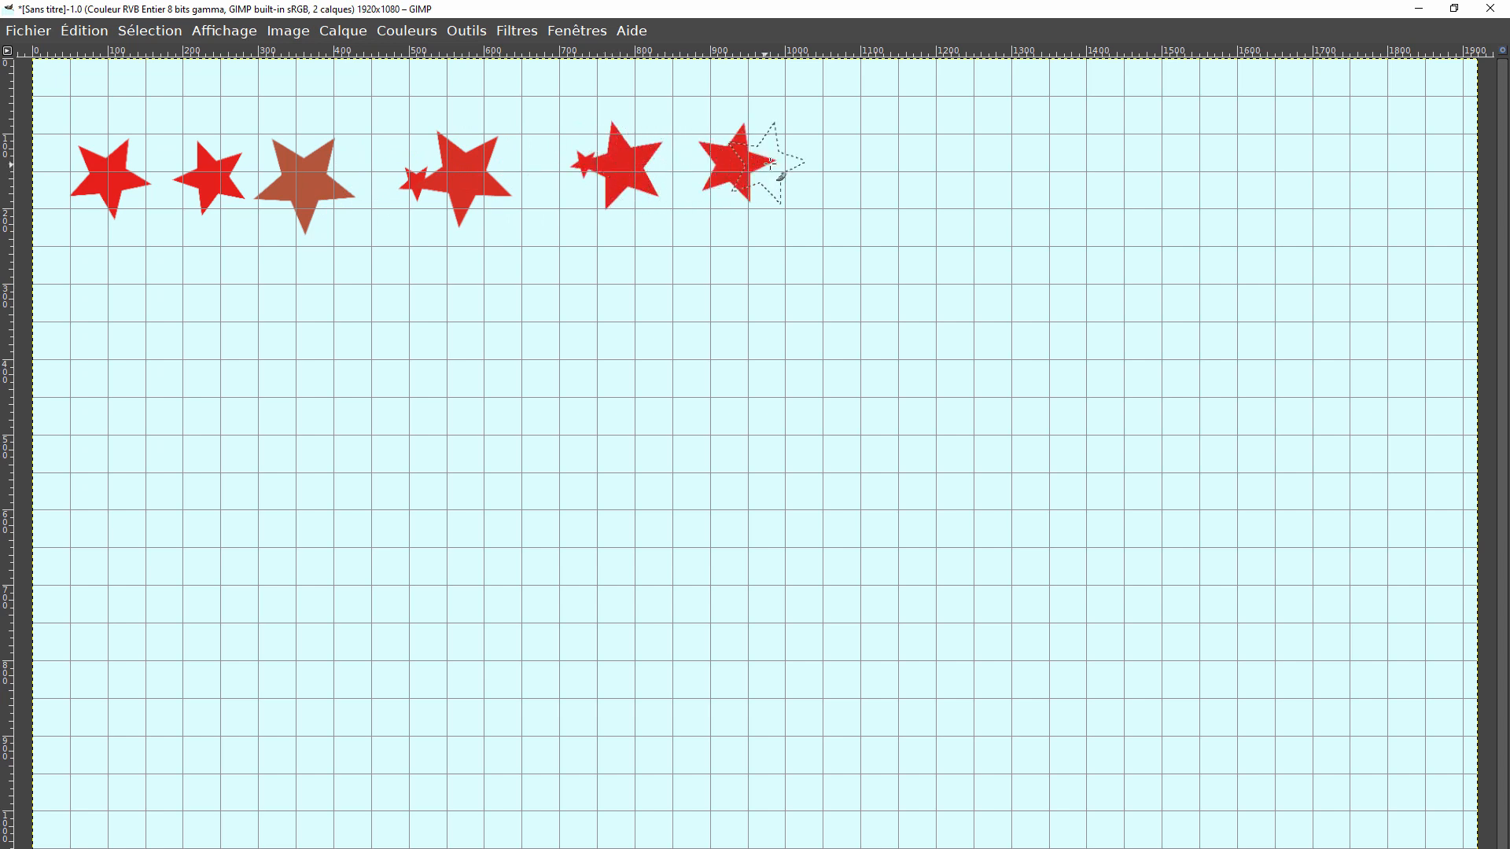
{"action": "left_click", "coordinate": [839, 167]}
{"action": "left_click", "coordinate": [942, 159]}
{"action": "double_click", "coordinate": [1072, 167]}
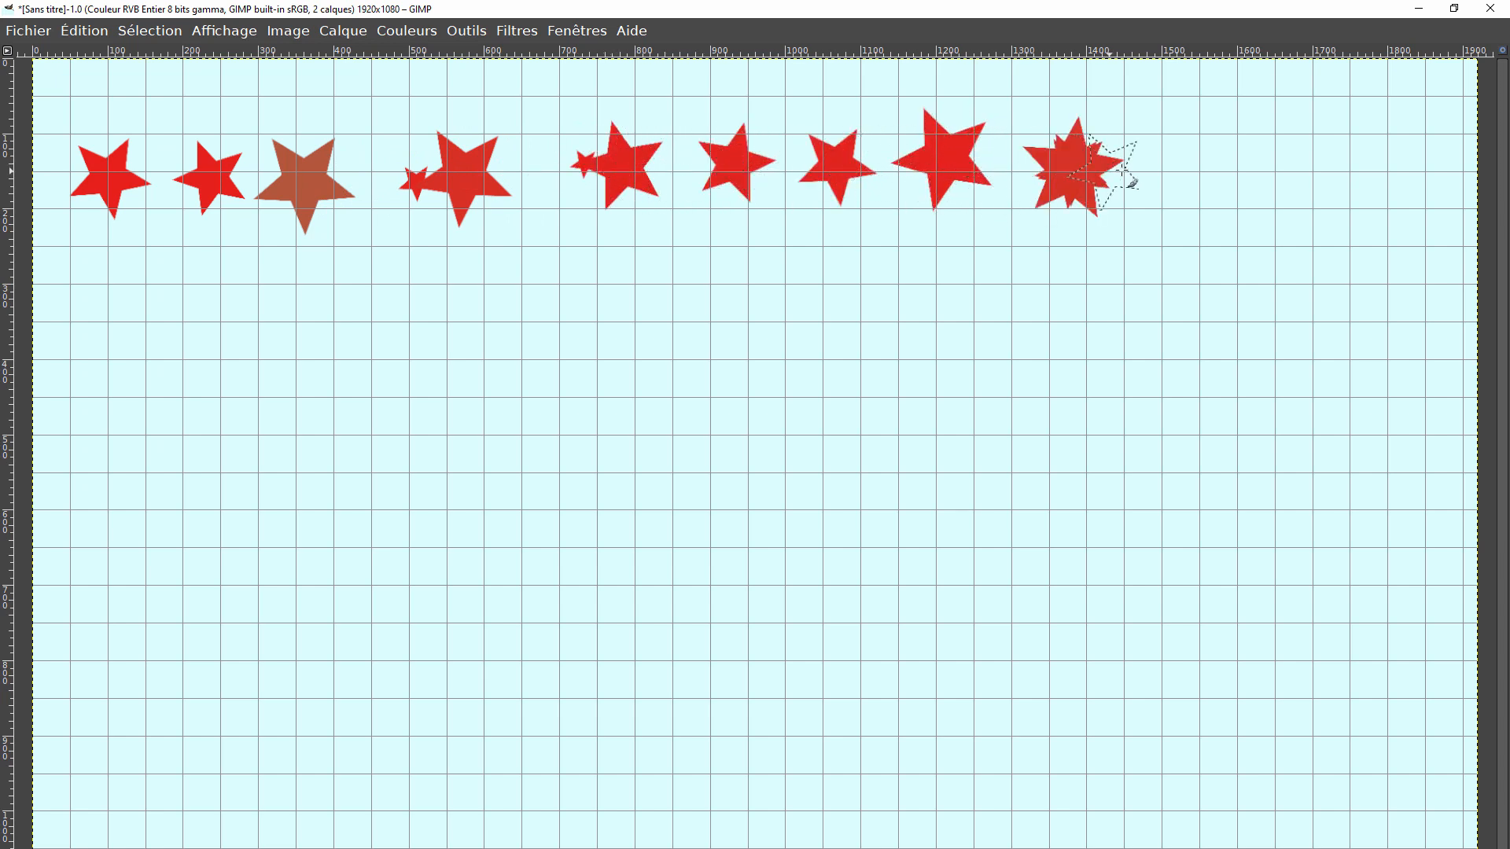
{"action": "left_click", "coordinate": [1161, 173]}
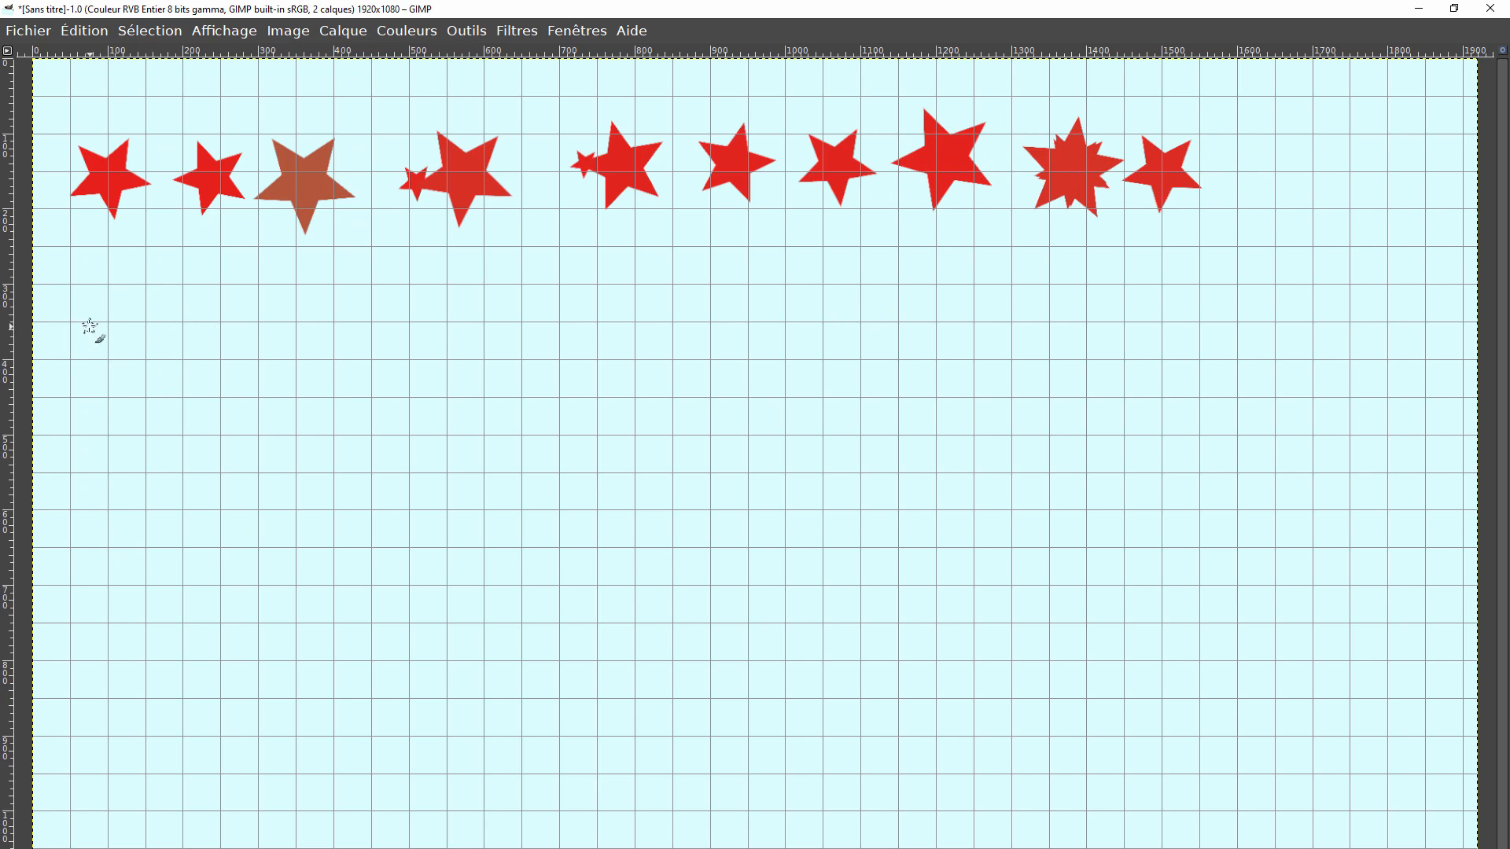
- Paint long back-and-forth star strokes at varying speeds below and across the stamped row, and bring the hidden docks back
{"action": "mouse_move", "coordinate": [96, 329]}
{"action": "left_mouse_down"}
{"action": "mouse_move", "coordinate": [1293, 363]}
{"action": "mouse_move", "coordinate": [551, 571]}
{"action": "mouse_move", "coordinate": [237, 587]}
{"action": "left_mouse_up"}
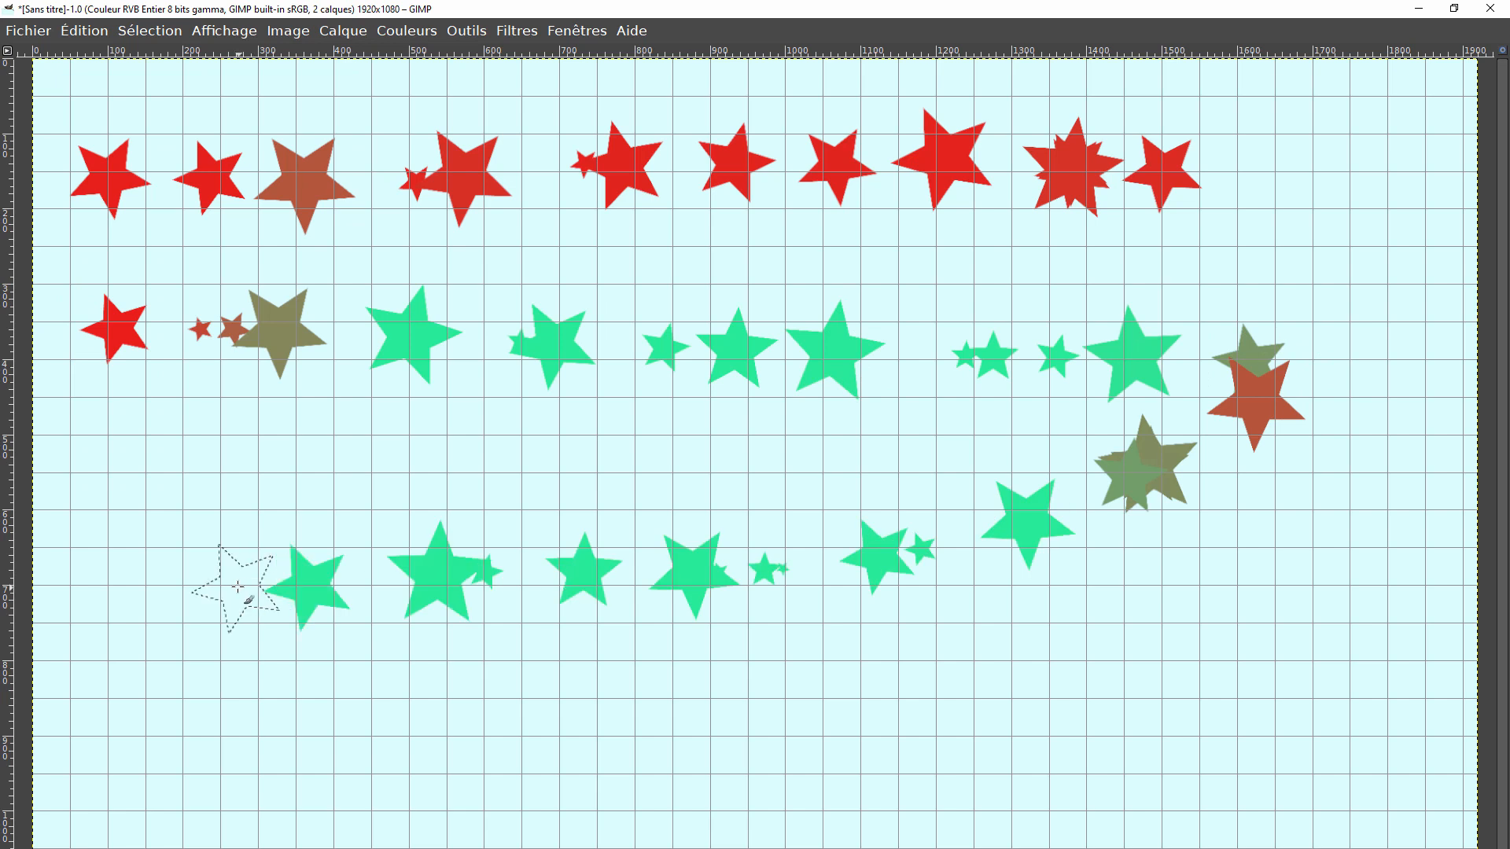
{"action": "mouse_move", "coordinate": [257, 623]}
{"action": "left_mouse_down"}
{"action": "mouse_move", "coordinate": [399, 704]}
{"action": "mouse_move", "coordinate": [596, 734]}
{"action": "mouse_move", "coordinate": [860, 484]}
{"action": "mouse_move", "coordinate": [735, 387]}
{"action": "mouse_move", "coordinate": [651, 373]}
{"action": "mouse_move", "coordinate": [478, 474]}
{"action": "mouse_move", "coordinate": [357, 405]}
{"action": "mouse_move", "coordinate": [669, 148]}
{"action": "mouse_move", "coordinate": [925, 242]}
{"action": "mouse_move", "coordinate": [1036, 396]}
{"action": "mouse_move", "coordinate": [1089, 620]}
{"action": "left_mouse_up"}
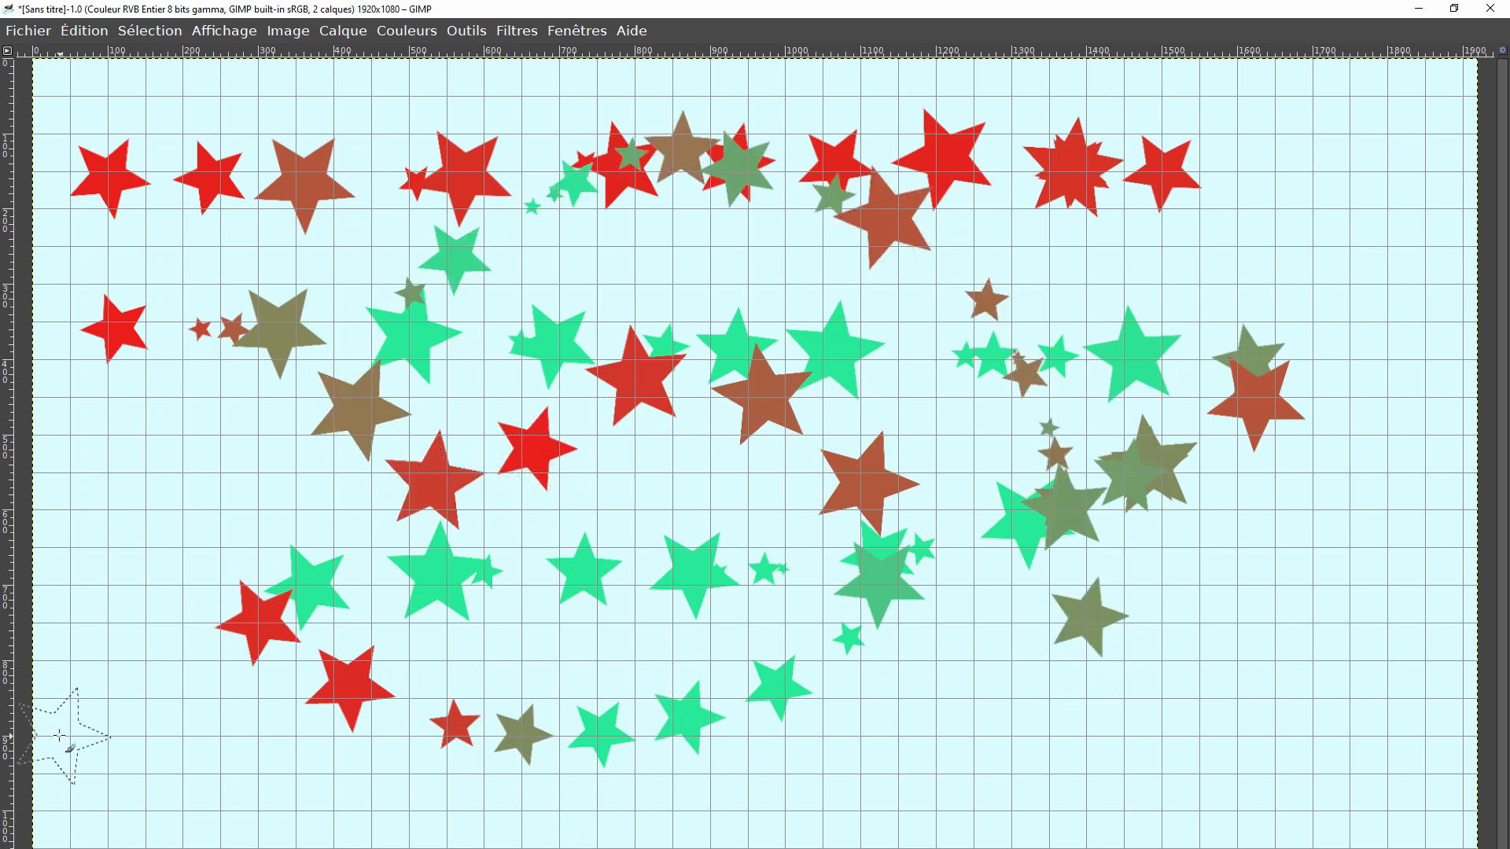
{"action": "key", "text": "Tab"}
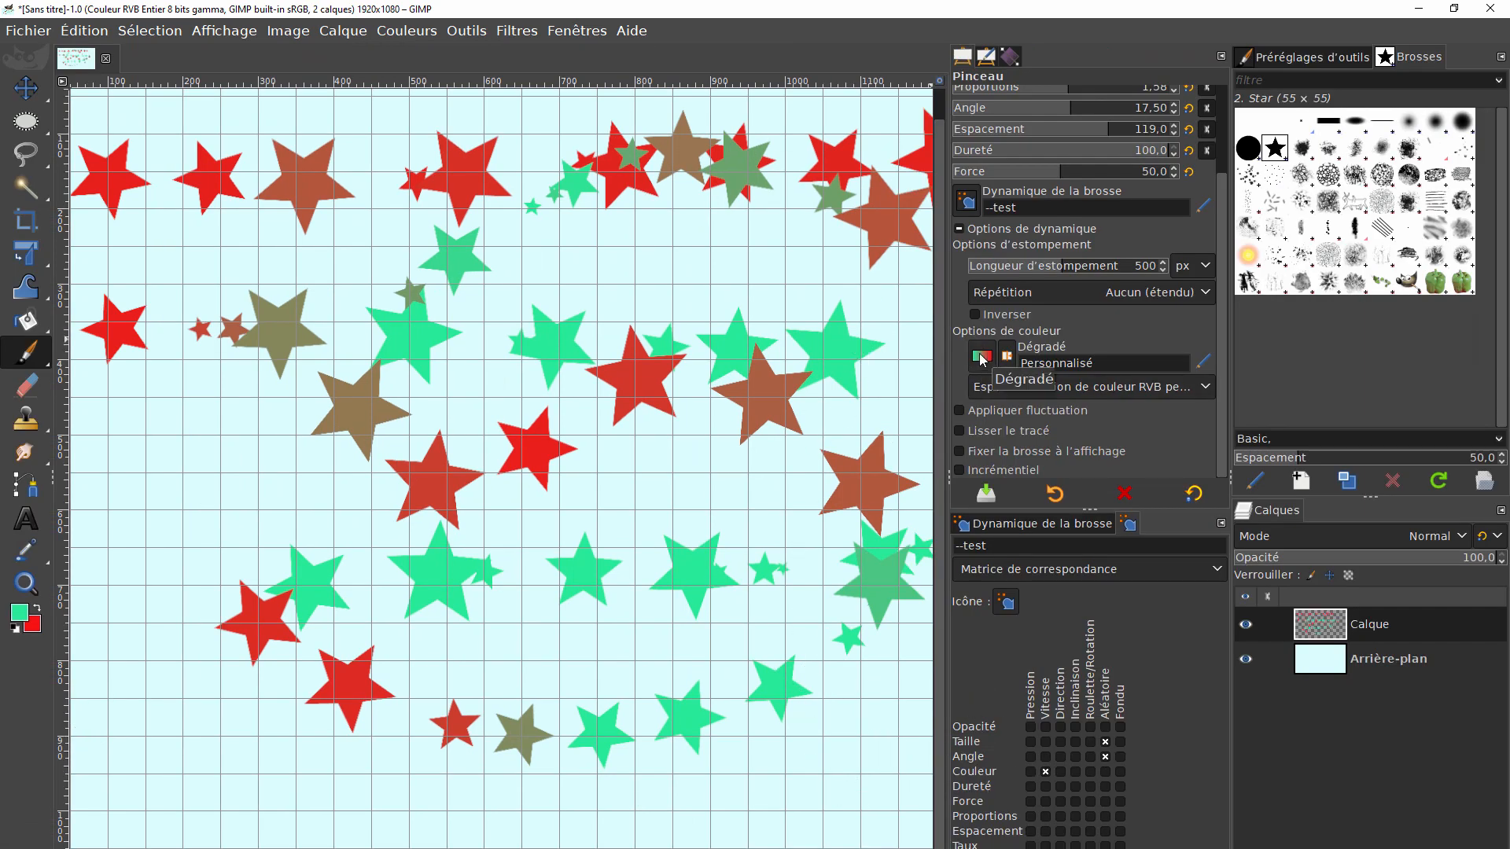
- Examine the Personnalisé gradient's colour transition in the gradient editor and return to the paintbrush options
{"action": "left_click", "coordinate": [1011, 61]}
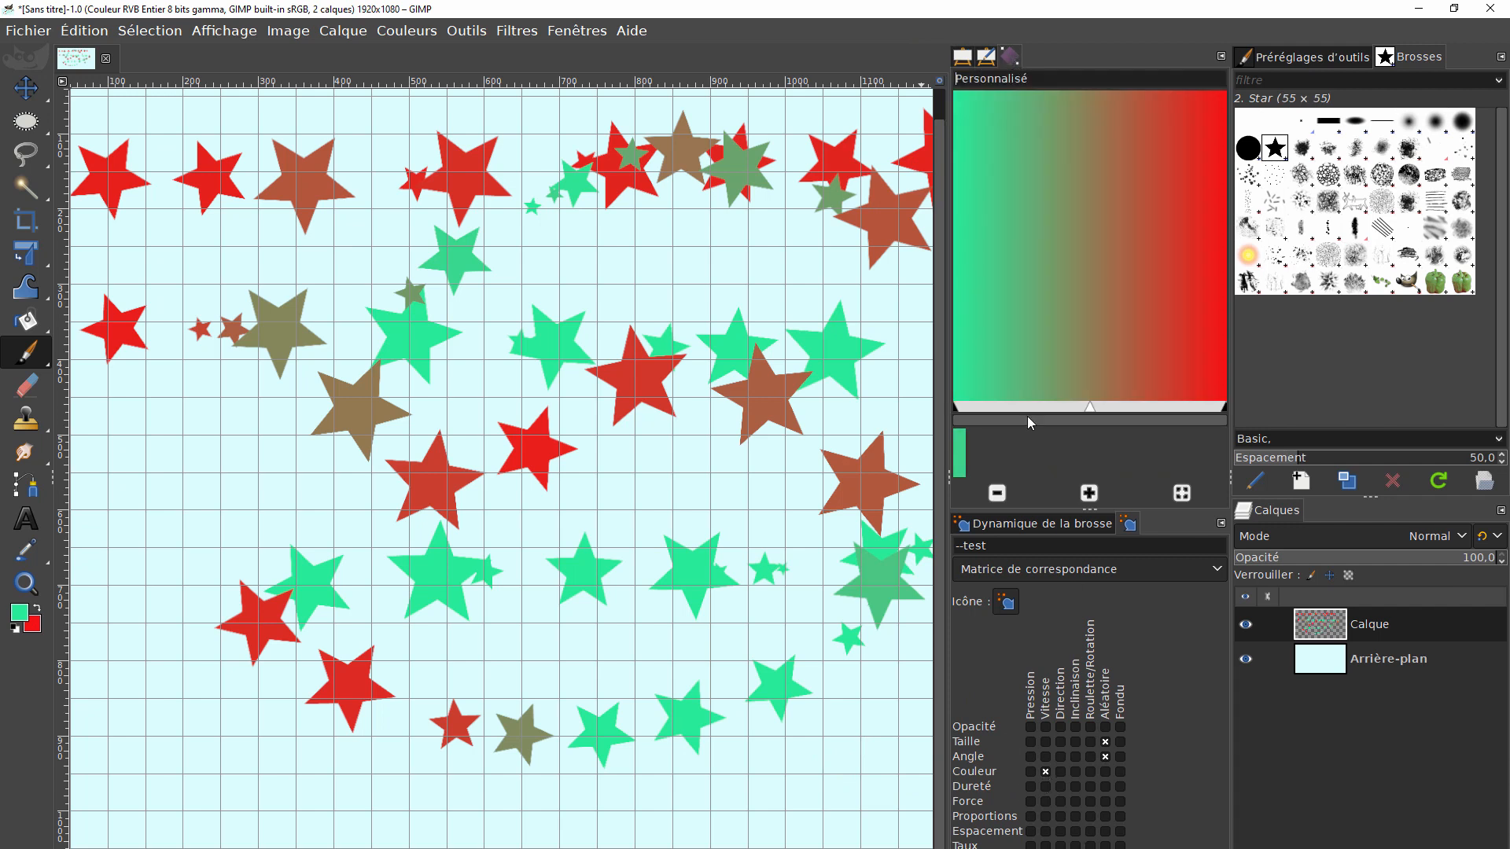
{"action": "left_click", "coordinate": [962, 56]}
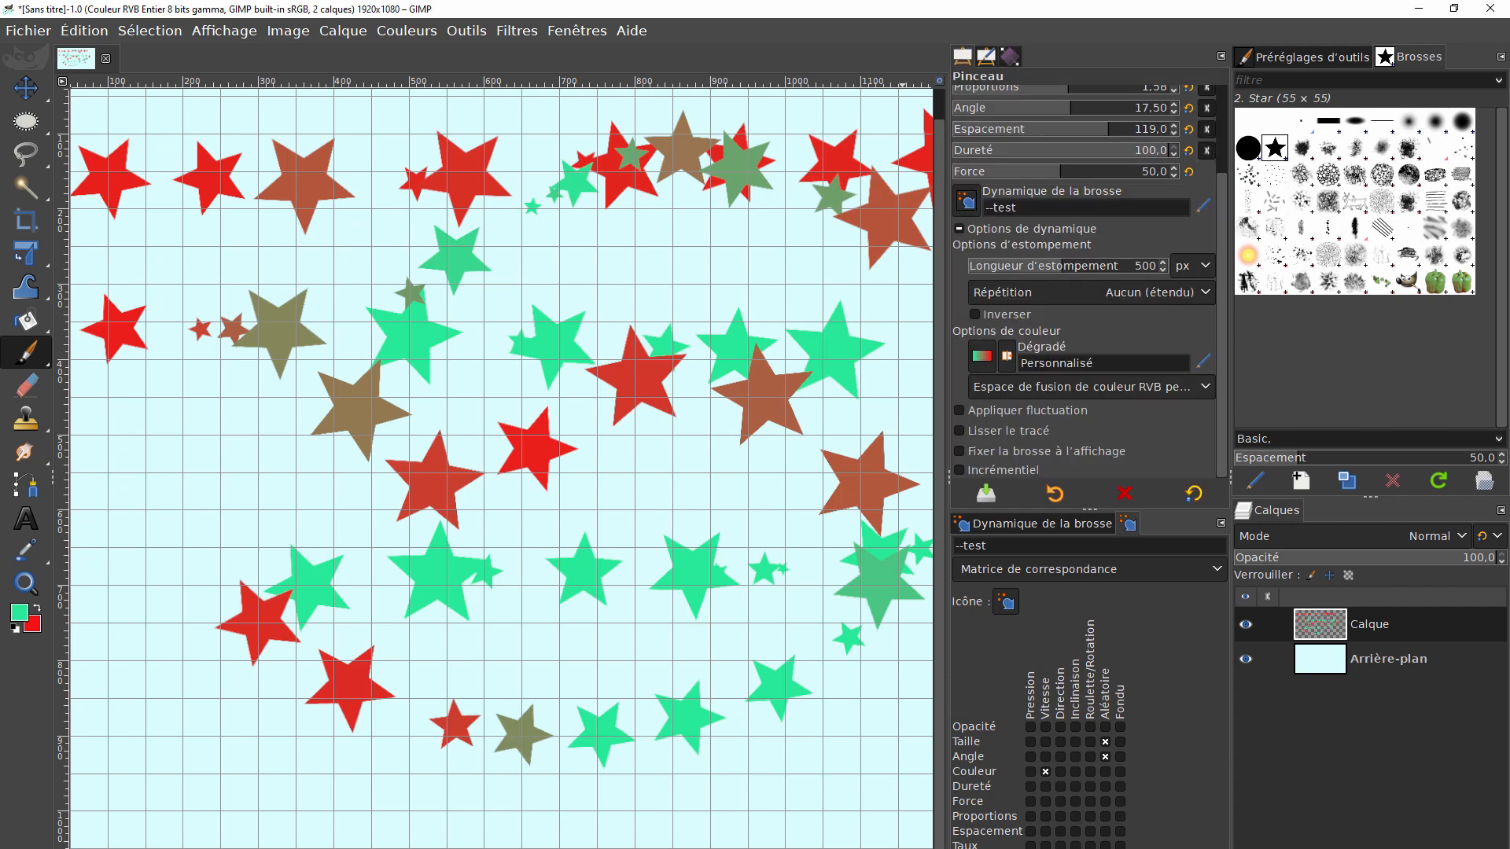
{"action": "key", "text": "ctrl+2"}
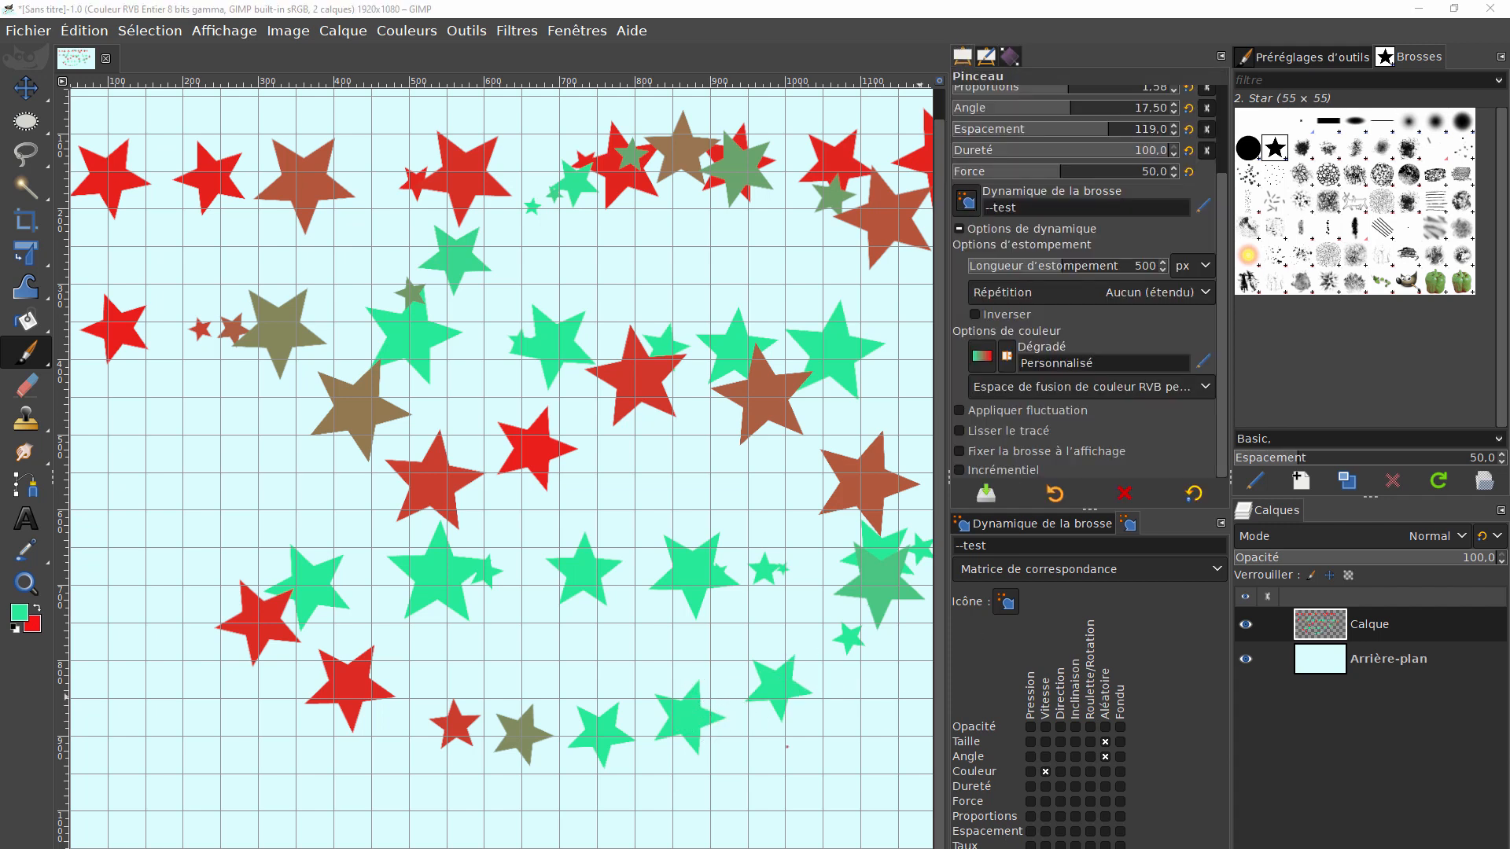